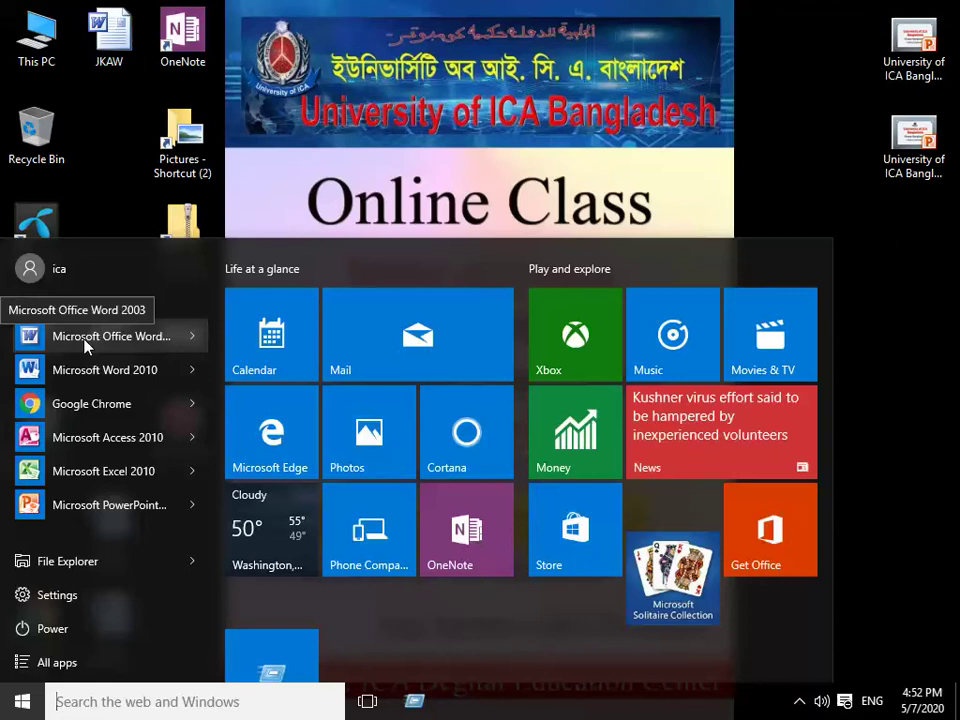
- Open Microsoft Office Word 2003 and close the Getting Started pane beside the blank document
click(100, 336)
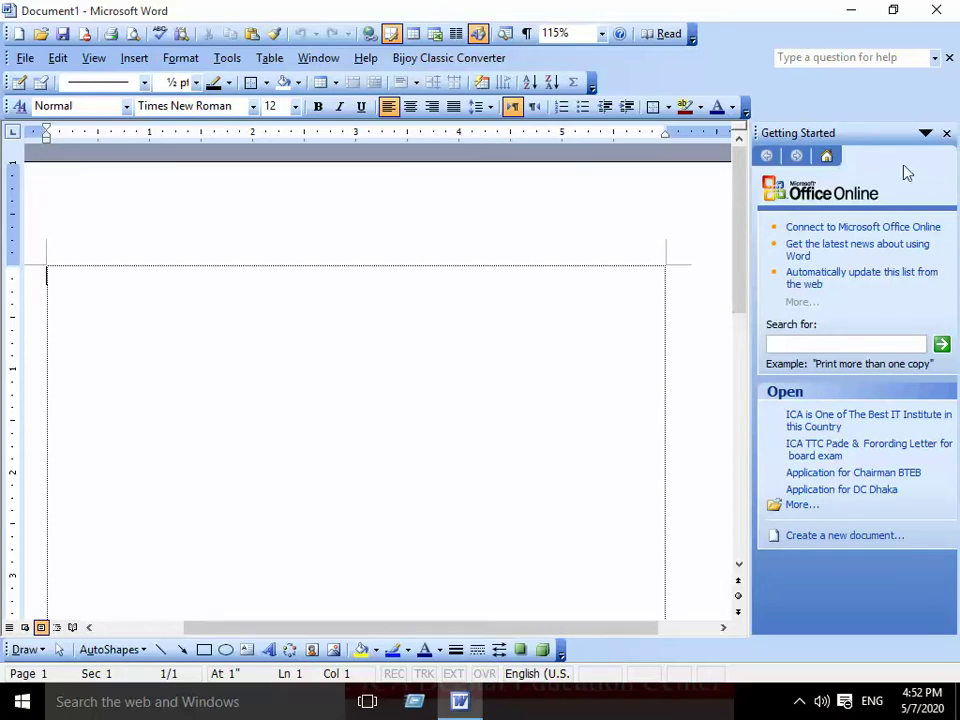
click(946, 134)
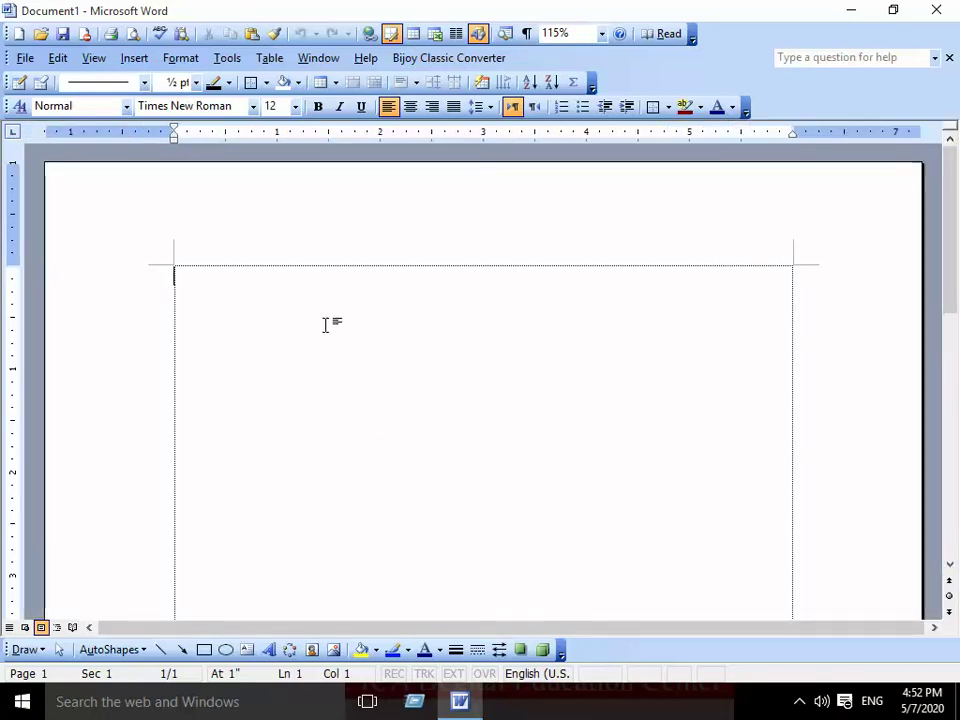
- Enter a paragraph starting "ICA is One of The Best IT Institute in this Country." and covering its government, Technical Education Board and RJSC affiliations
scroll(325, 325, down, 6)
scroll(325, 325, down, 6)
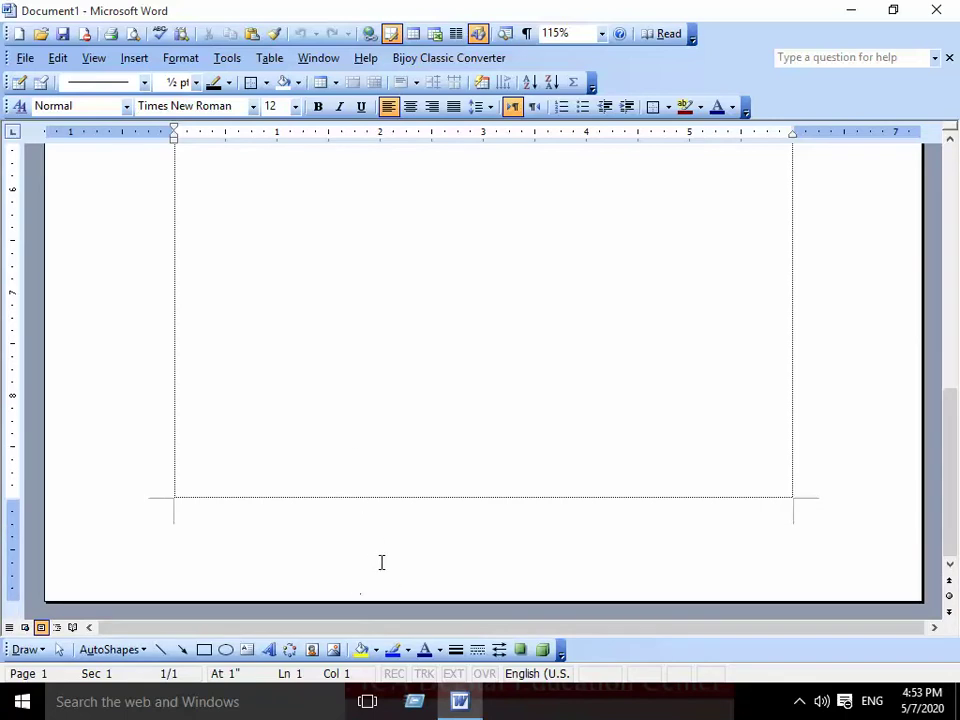
scroll(390, 553, up, 12)
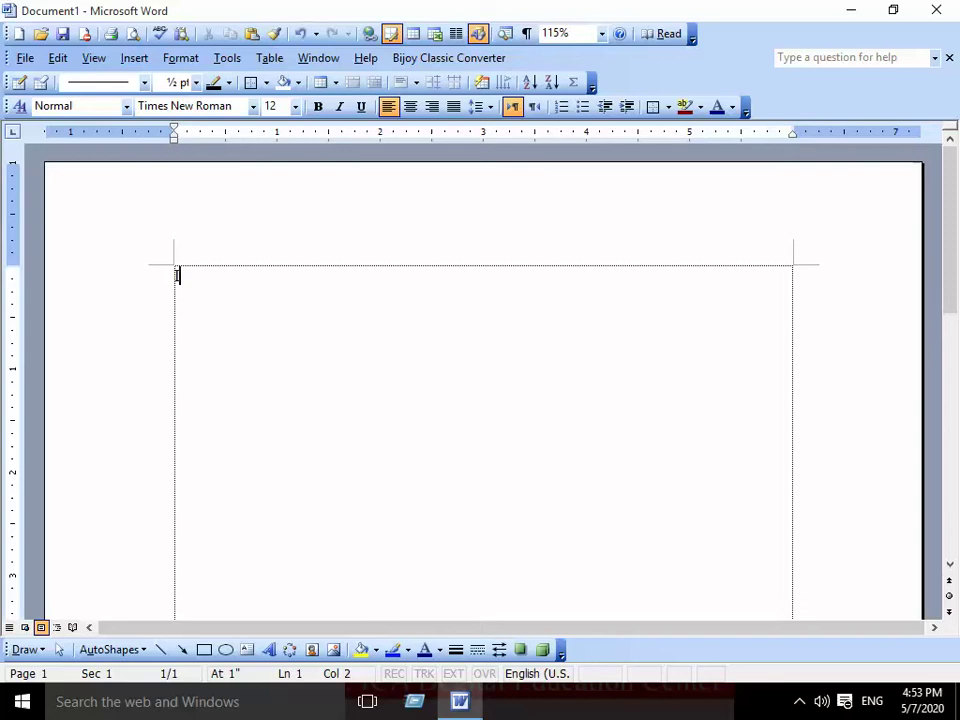
text(CA)
text(is One of The Best IT Institute in this Country. ICA Affiliated by Government of The peoples Re-Public of Bangladesh, Bangladesh Technical Education Board Code 50742 & it is also affiliated by RJSC Registration No s-10826 & 10827.)
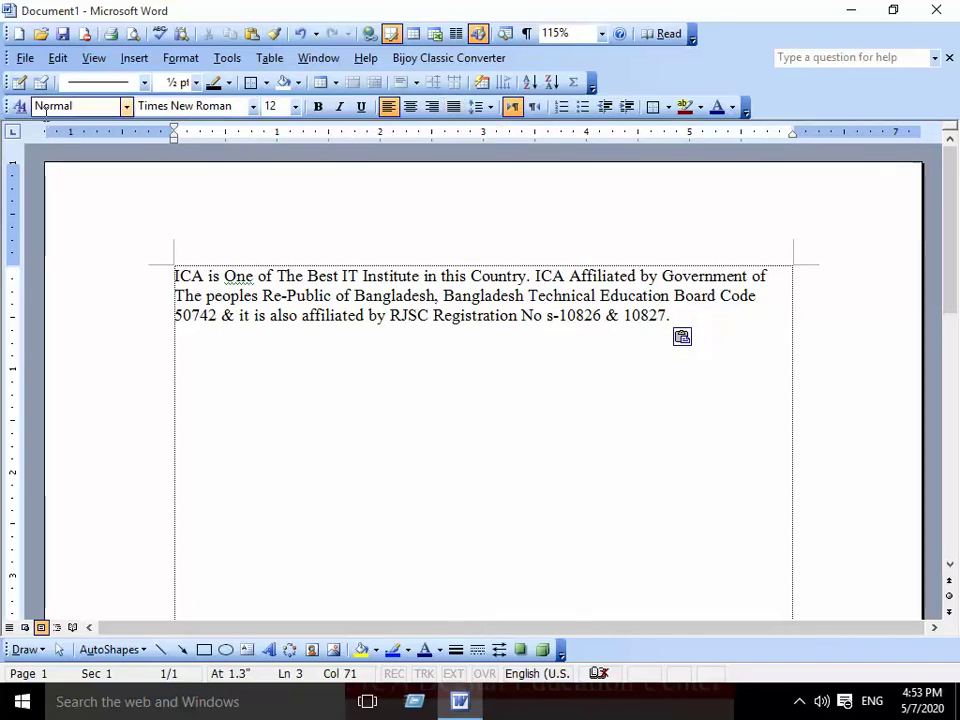
- Try justified, left, right and centred alignment on the ICA paragraph, finishing with justified alignment
click(456, 107)
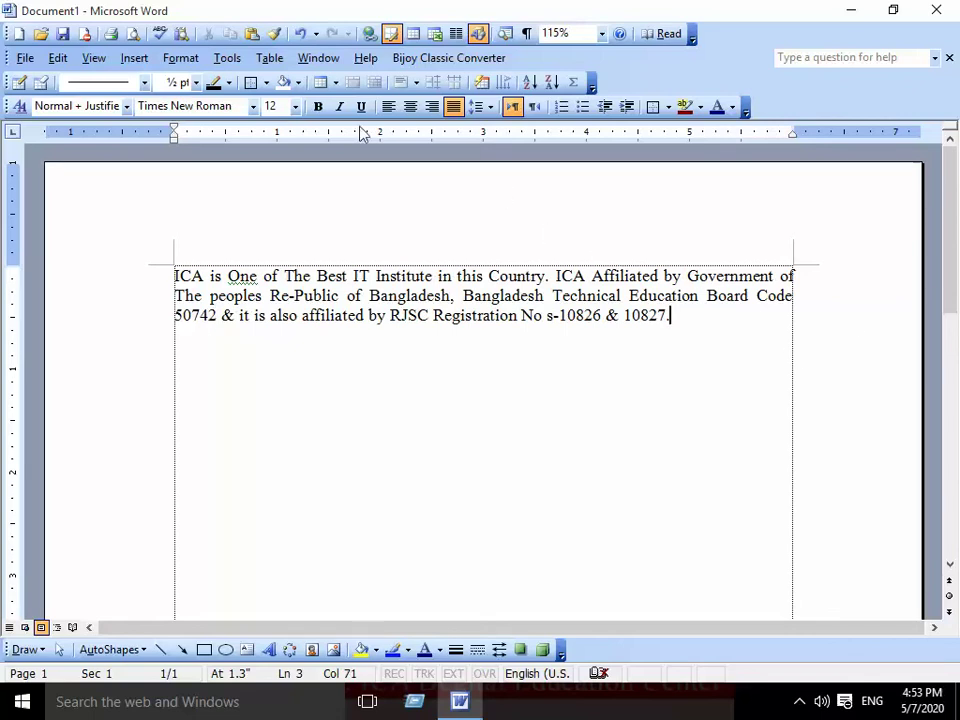
click(389, 107)
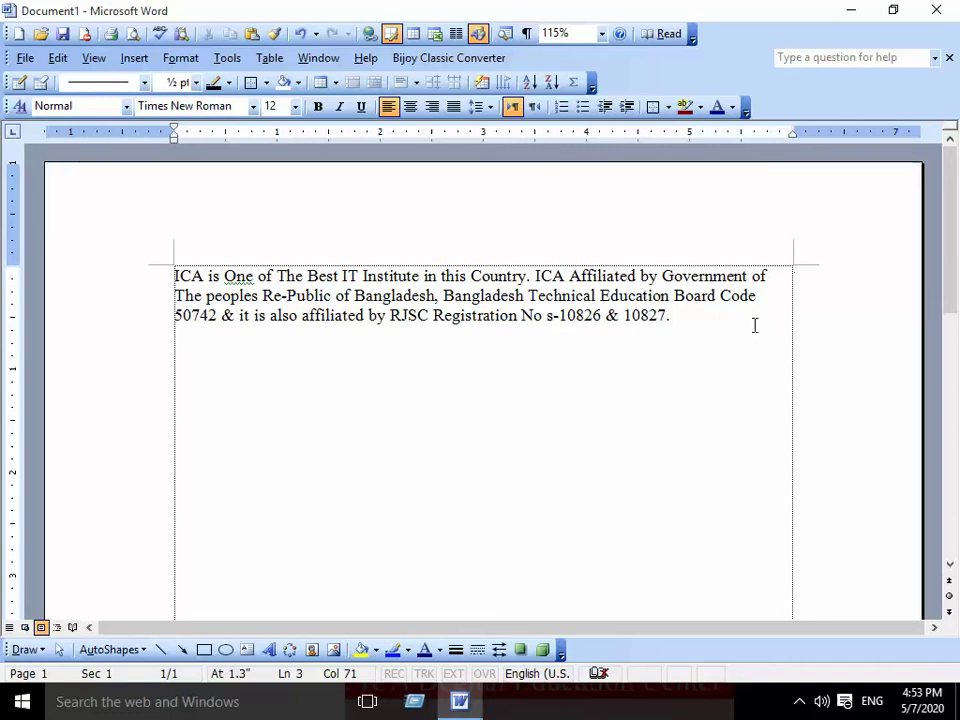
click(432, 107)
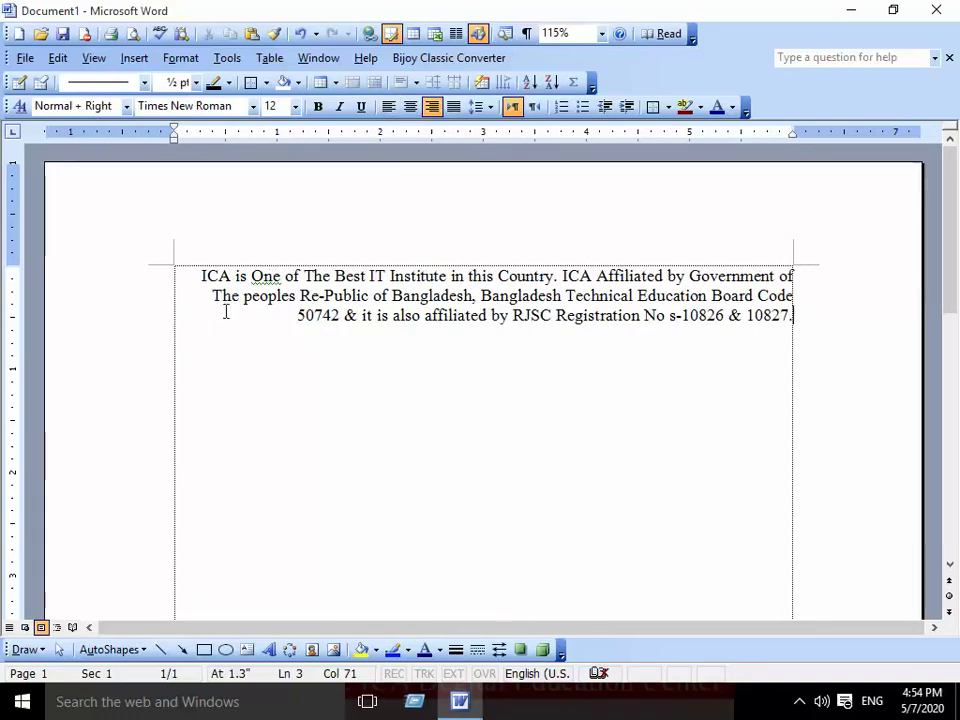
click(411, 107)
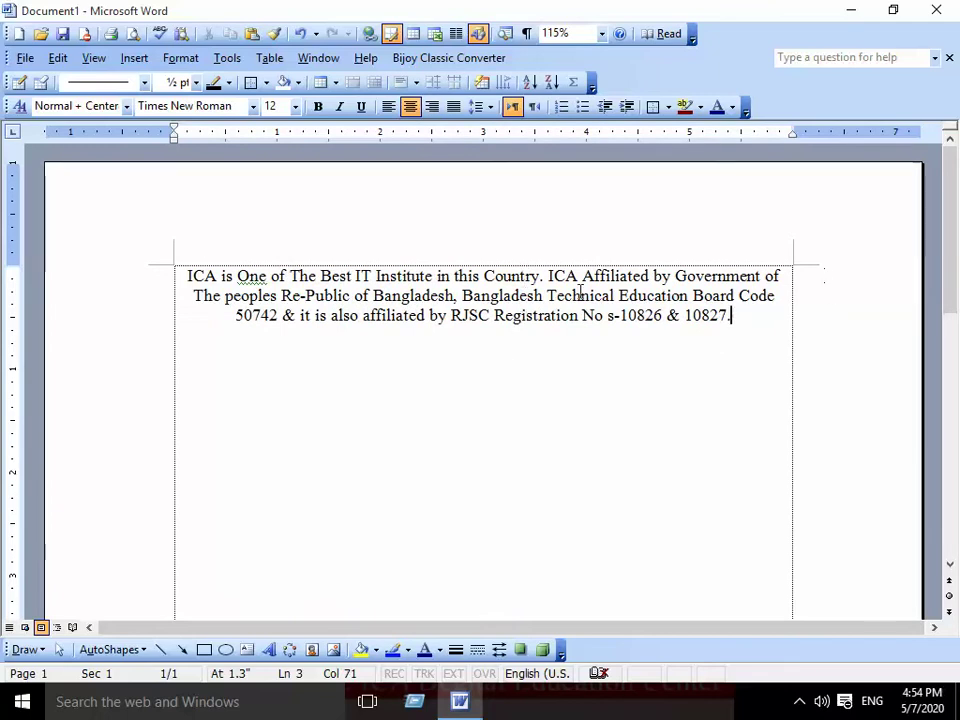
click(455, 108)
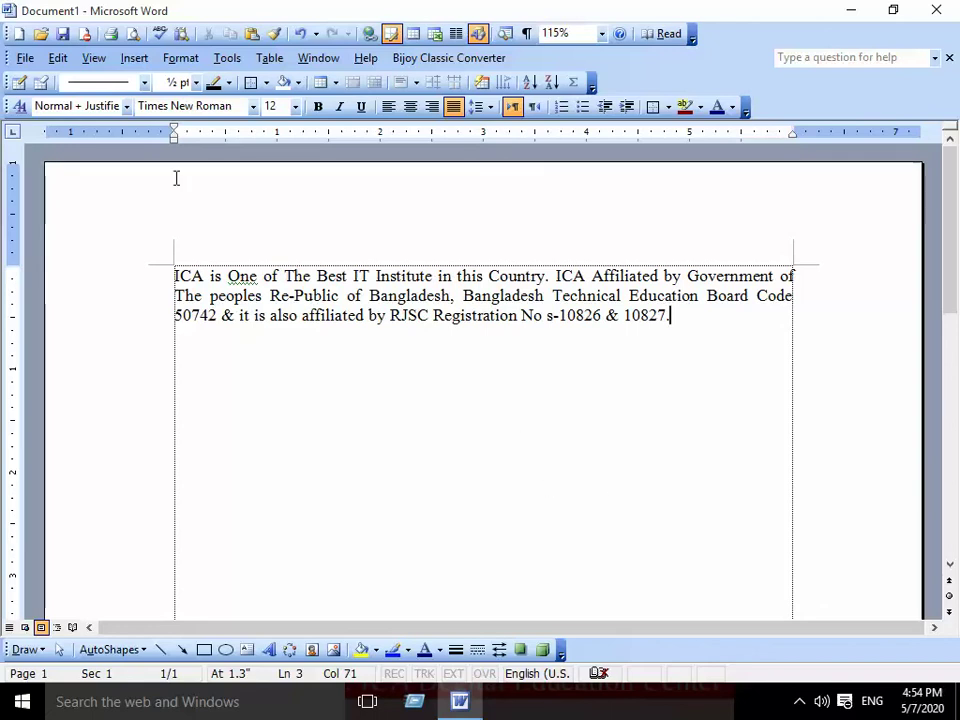
- Examine the page layout in print preview, switching between 10% and 100% zoom, and return to the document
click(25, 58)
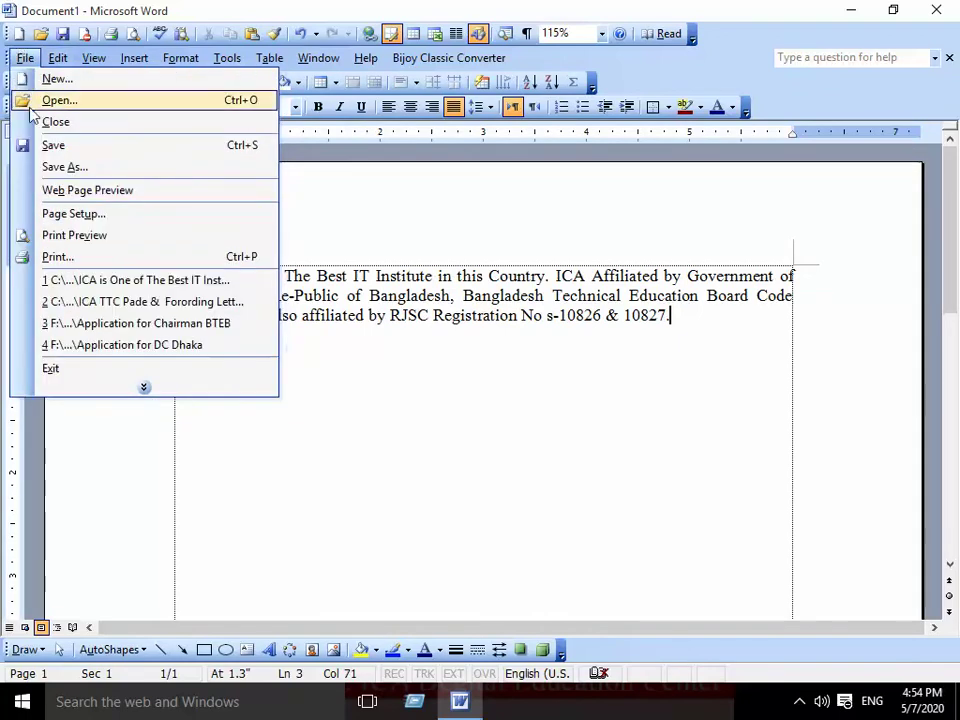
click(85, 238)
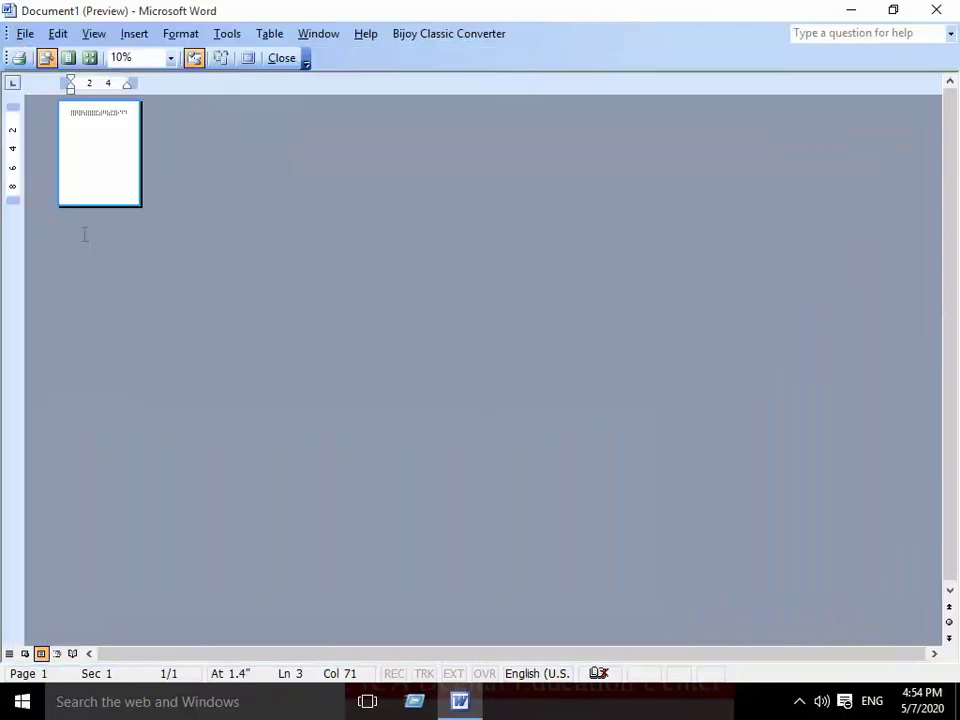
click(113, 106)
click(350, 224)
click(114, 118)
click(409, 190)
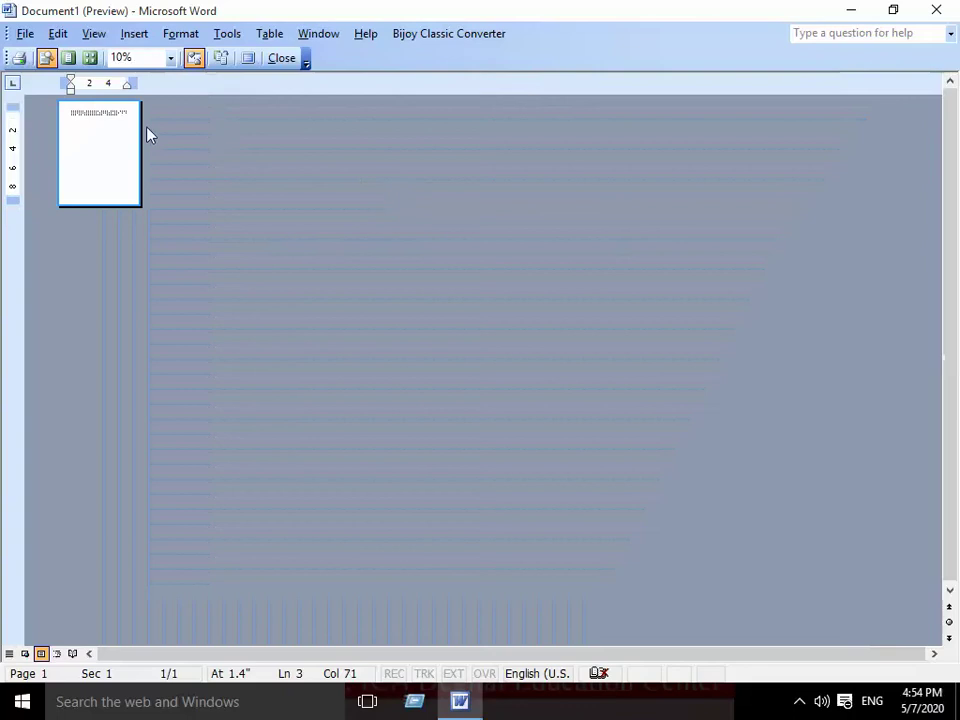
click(102, 115)
scroll(610, 360, down, 5)
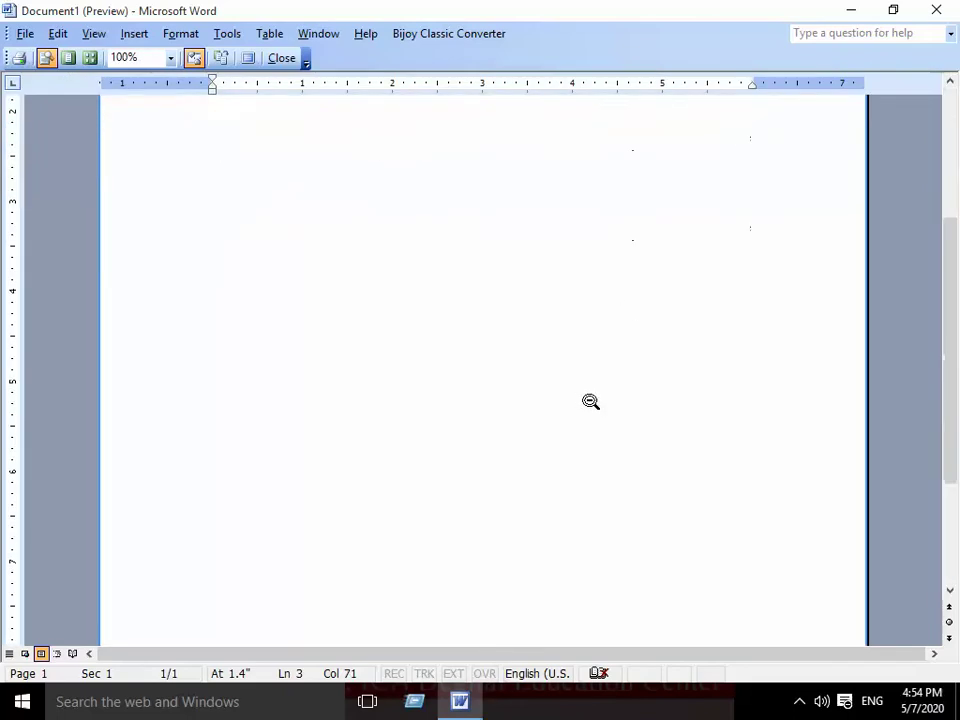
scroll(602, 424, up, 5)
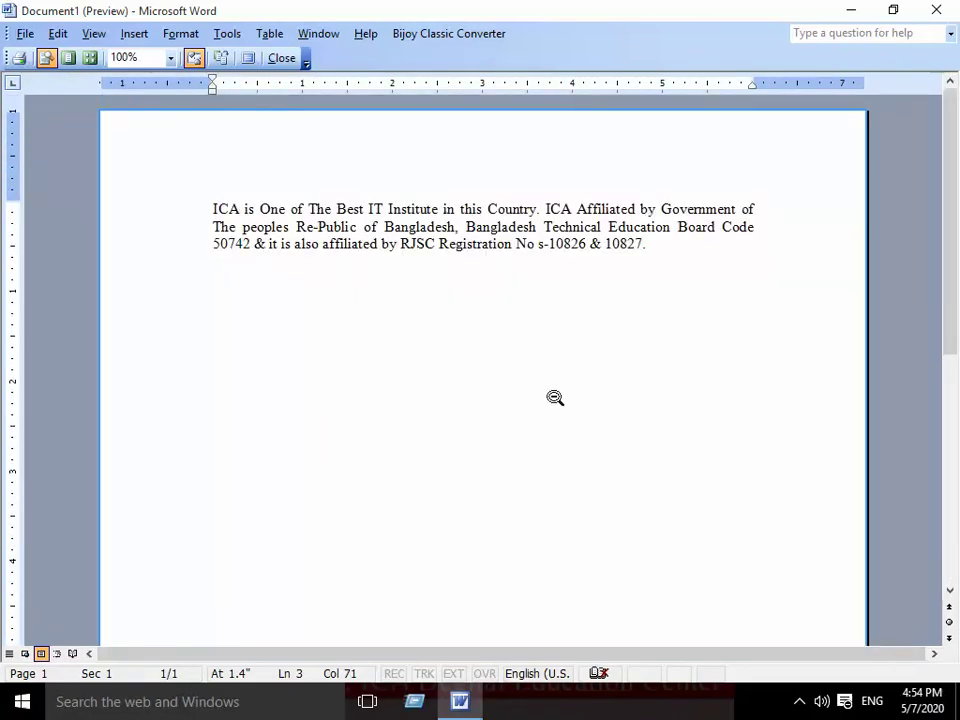
click(596, 285)
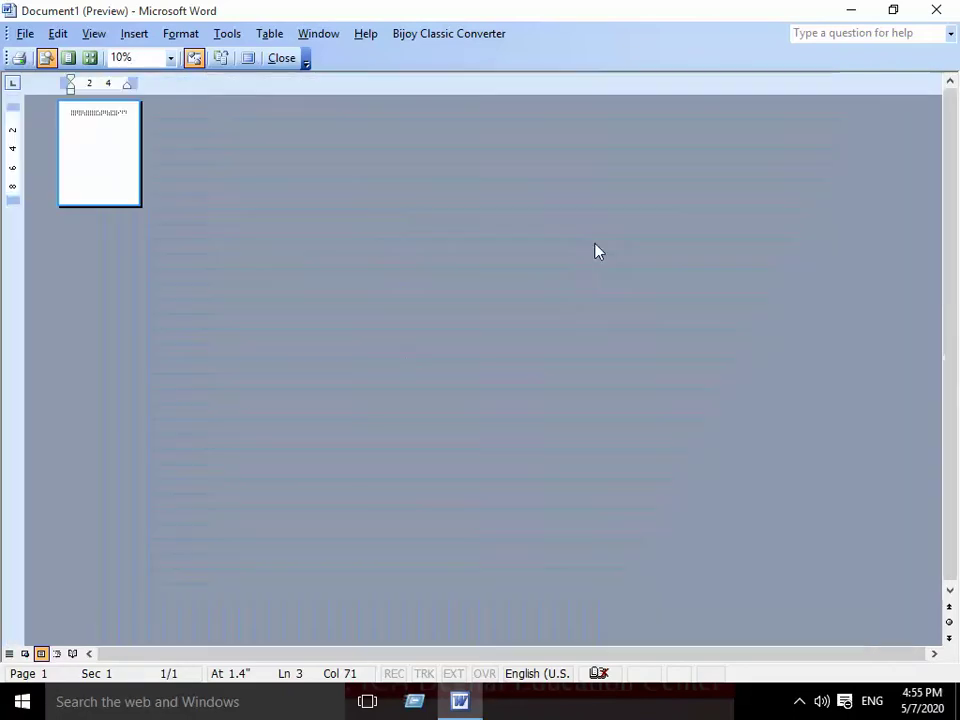
click(103, 111)
scroll(553, 317, down, 5)
scroll(560, 342, up, 5)
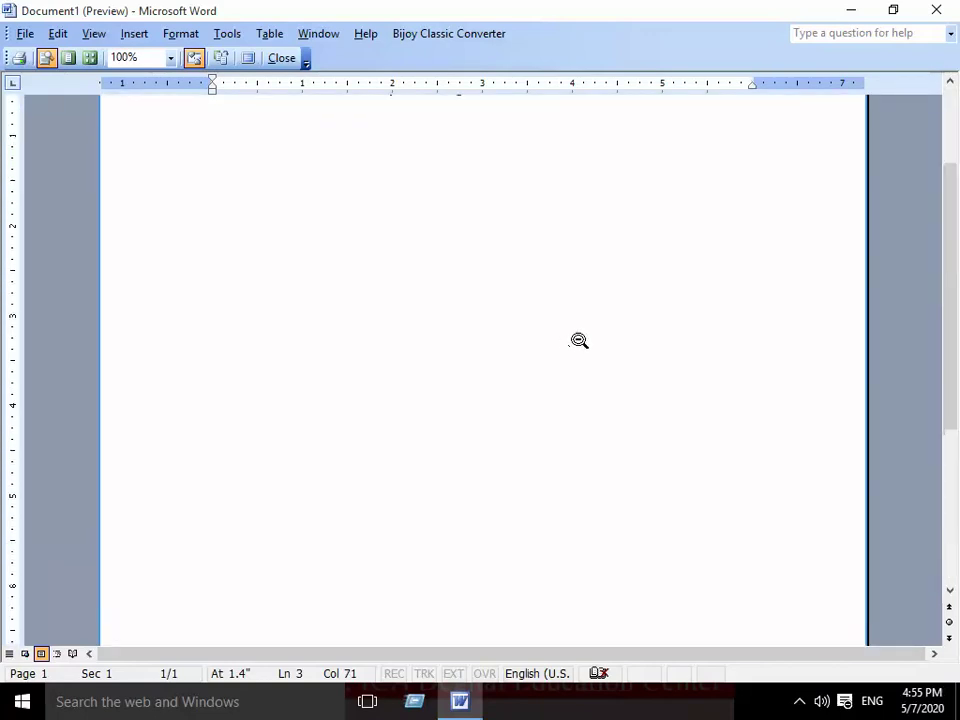
click(281, 58)
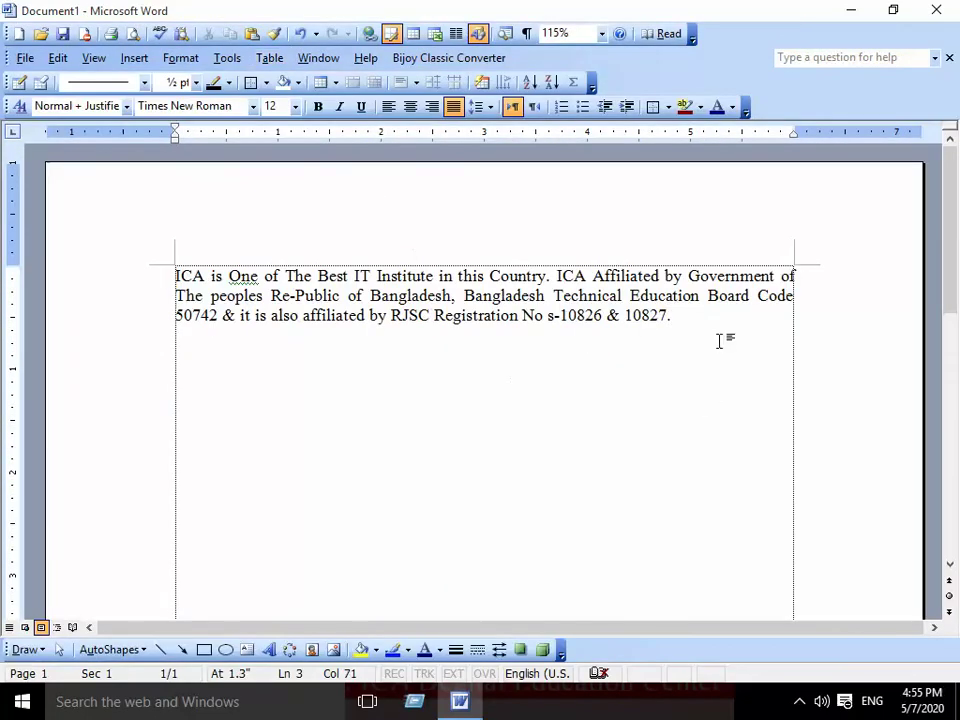
- Check the page once more in print preview at 100% zoom and close the preview
click(22, 57)
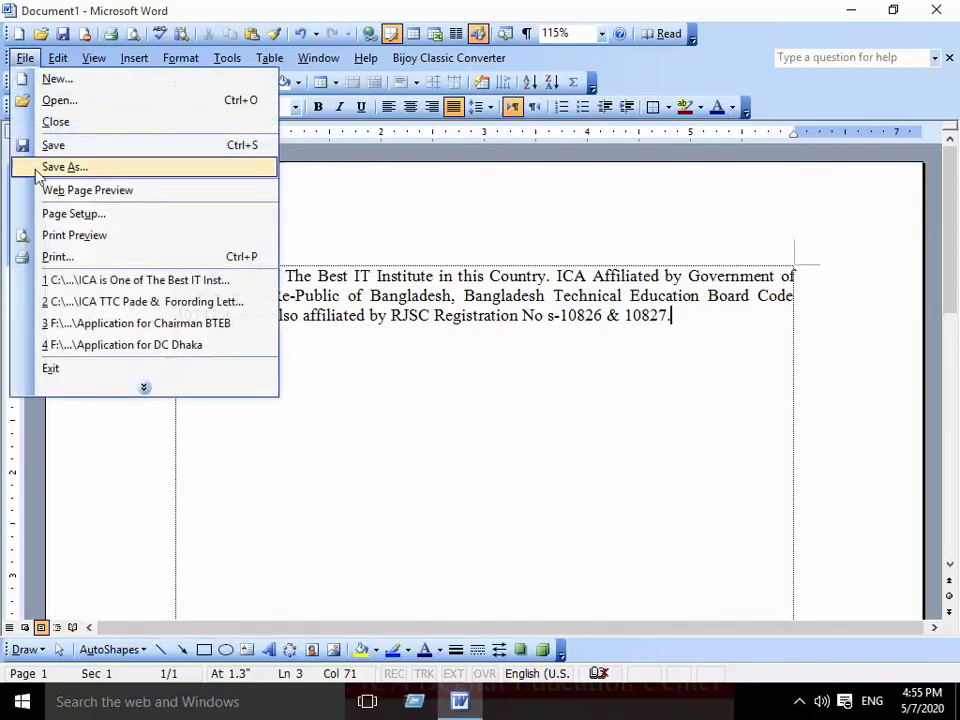
click(90, 234)
click(109, 111)
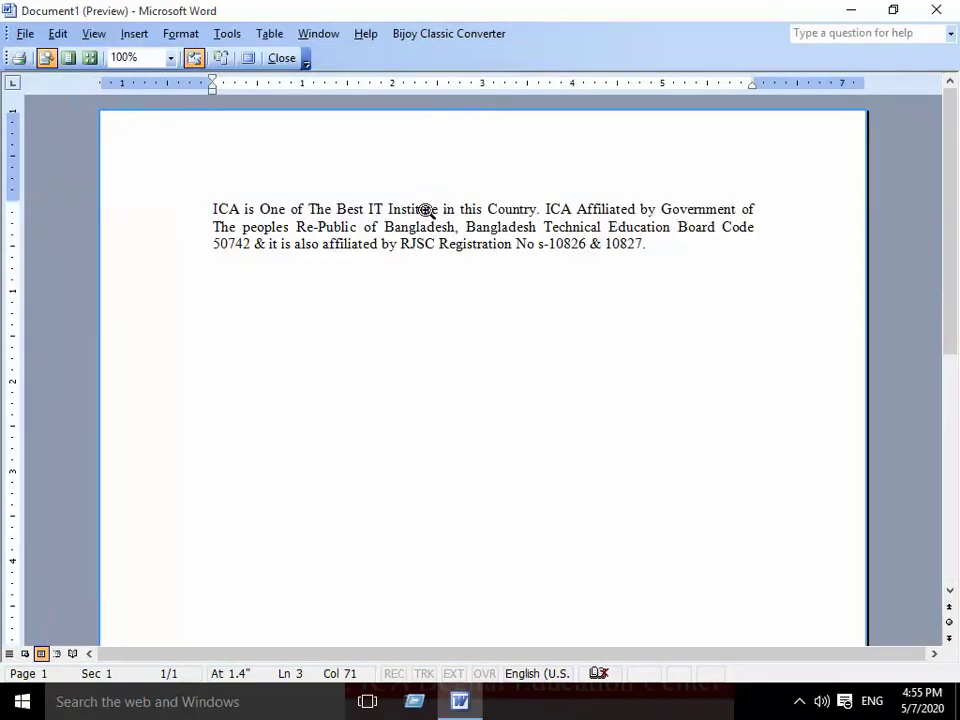
click(284, 59)
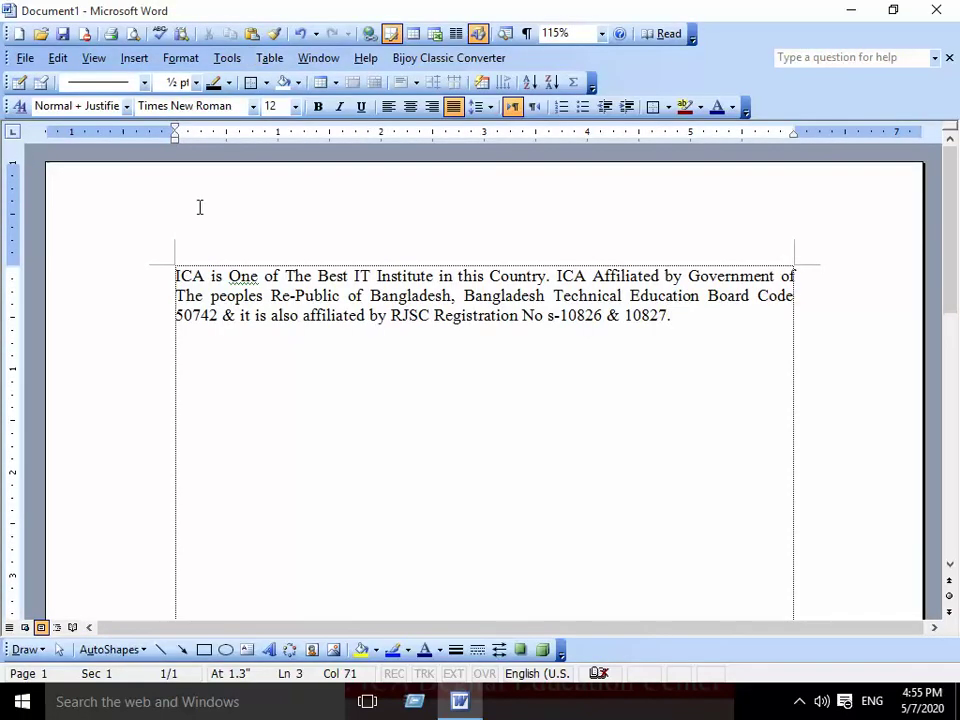
- Try to print only the current page with Microsoft Office Document Image Writer, dismissing the request to save its output file
click(34, 60)
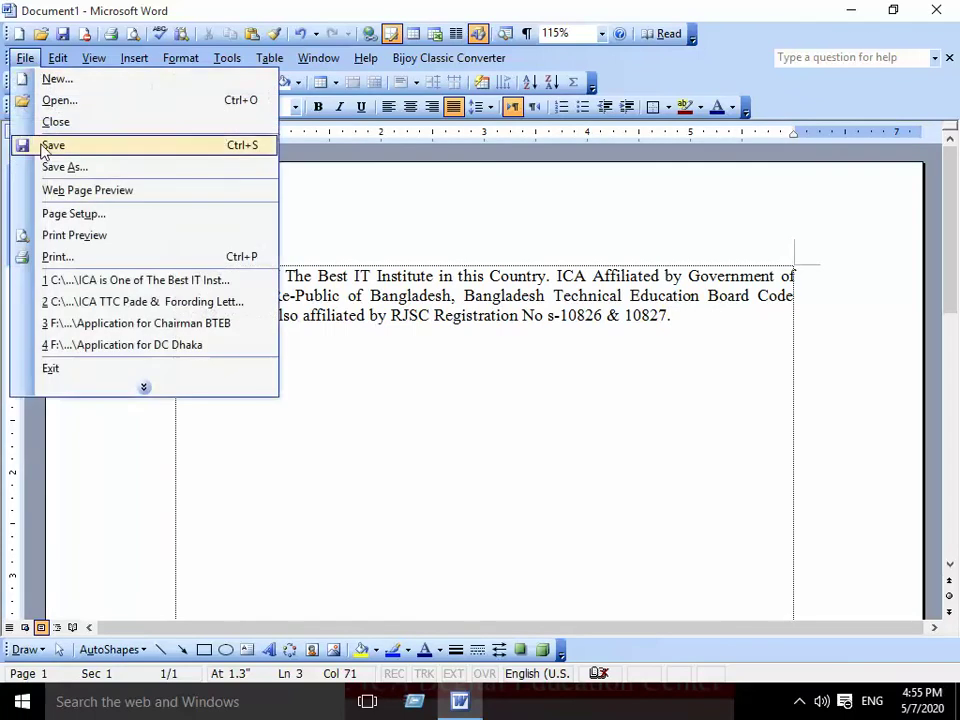
click(57, 257)
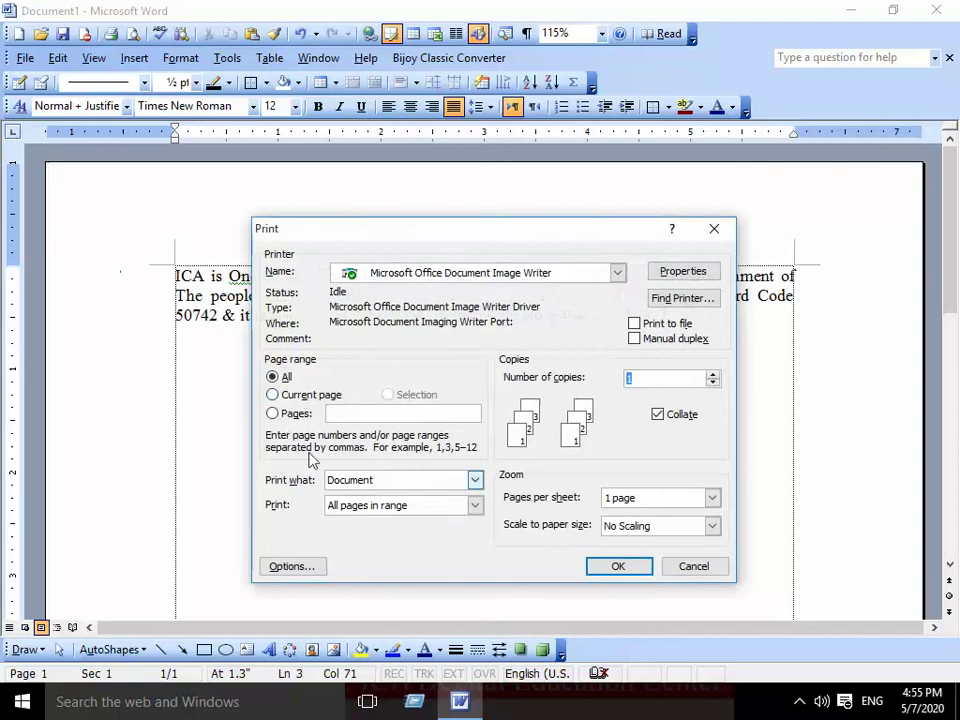
click(291, 398)
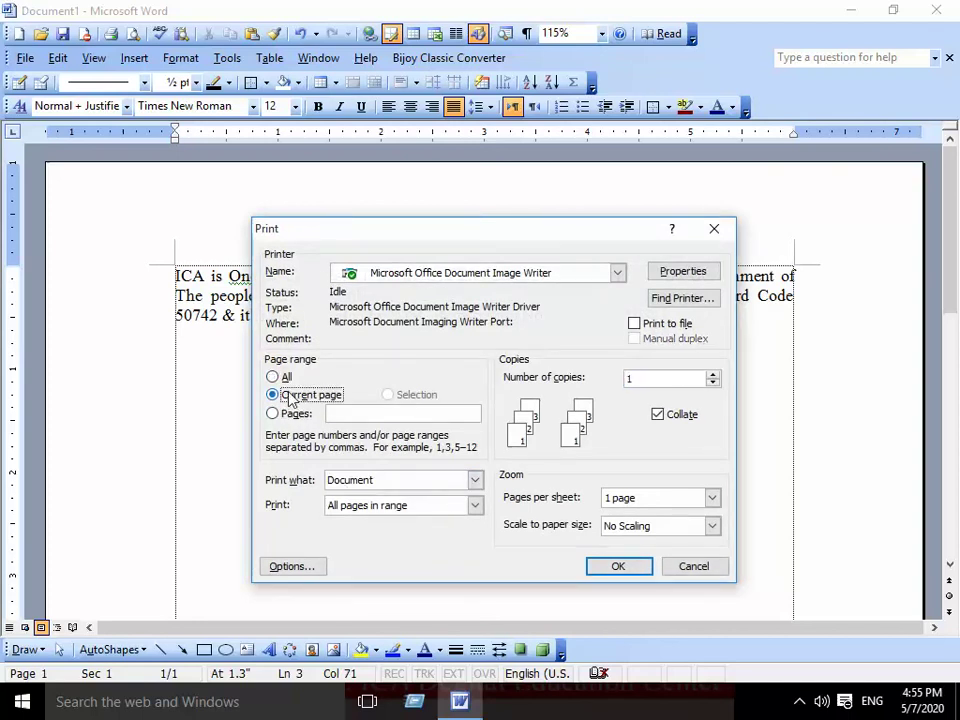
click(714, 376)
click(626, 568)
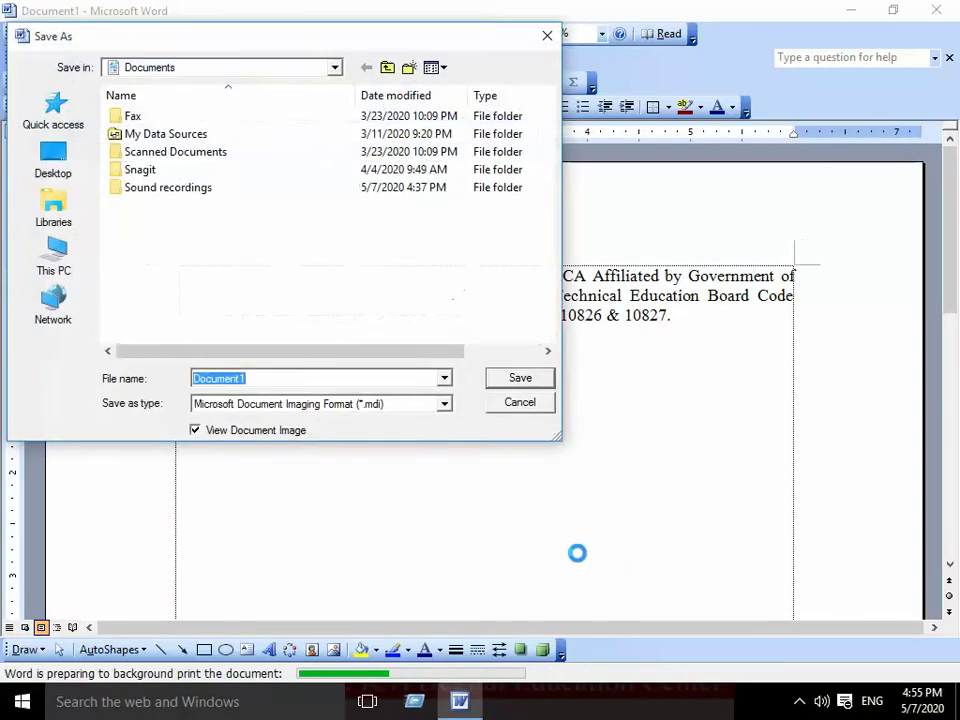
drag(525, 41, 635, 213)
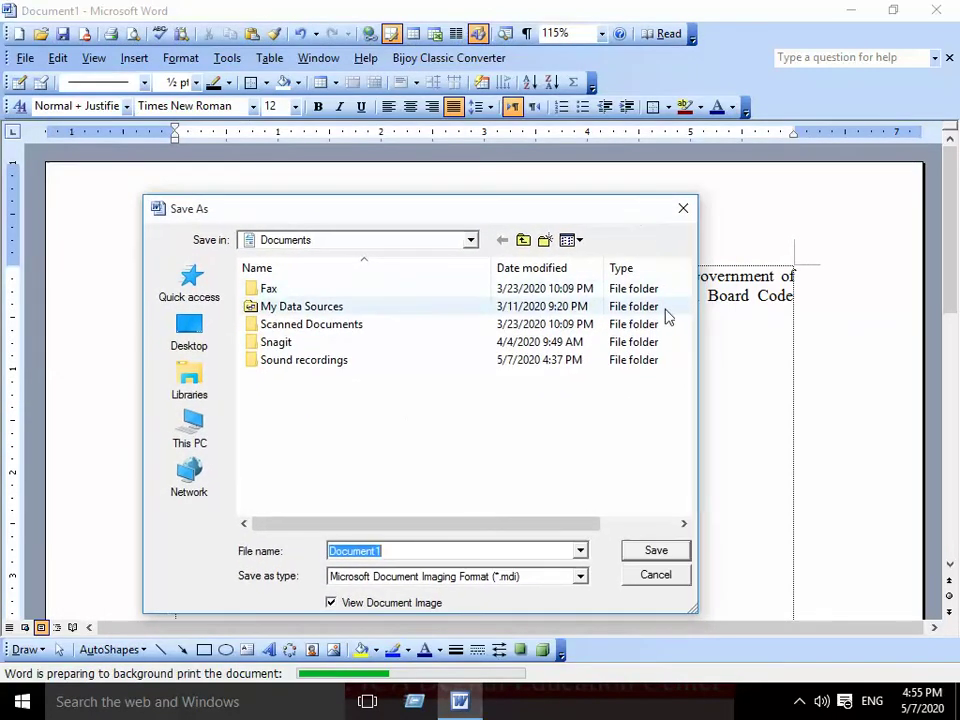
click(684, 210)
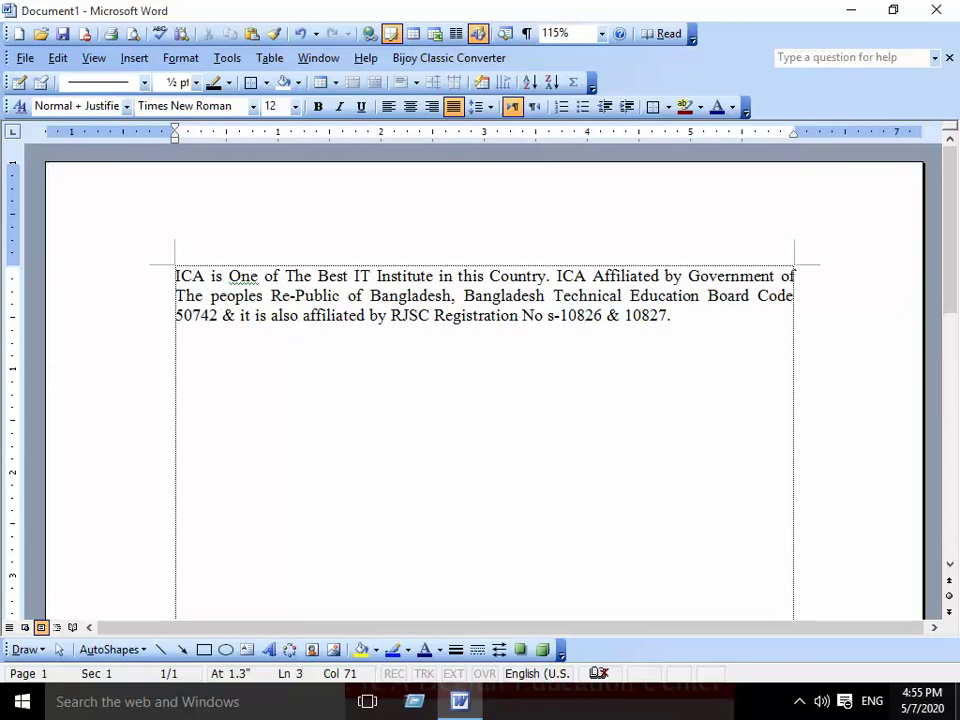
- Save the document as "ica file" in My Documents in Word Document format and close it
click(25, 59)
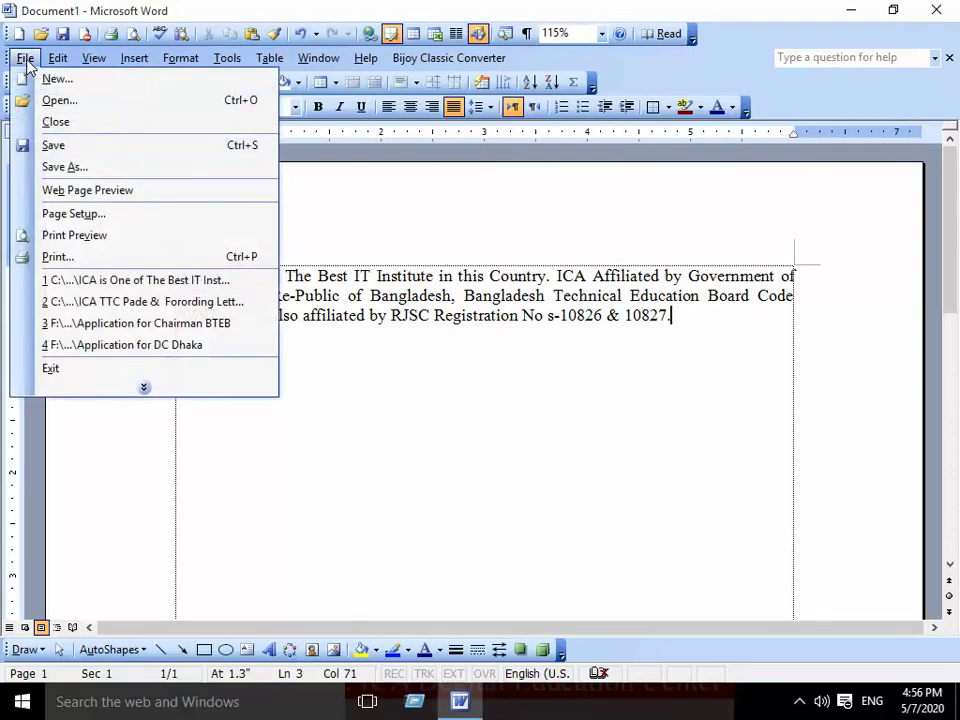
click(71, 151)
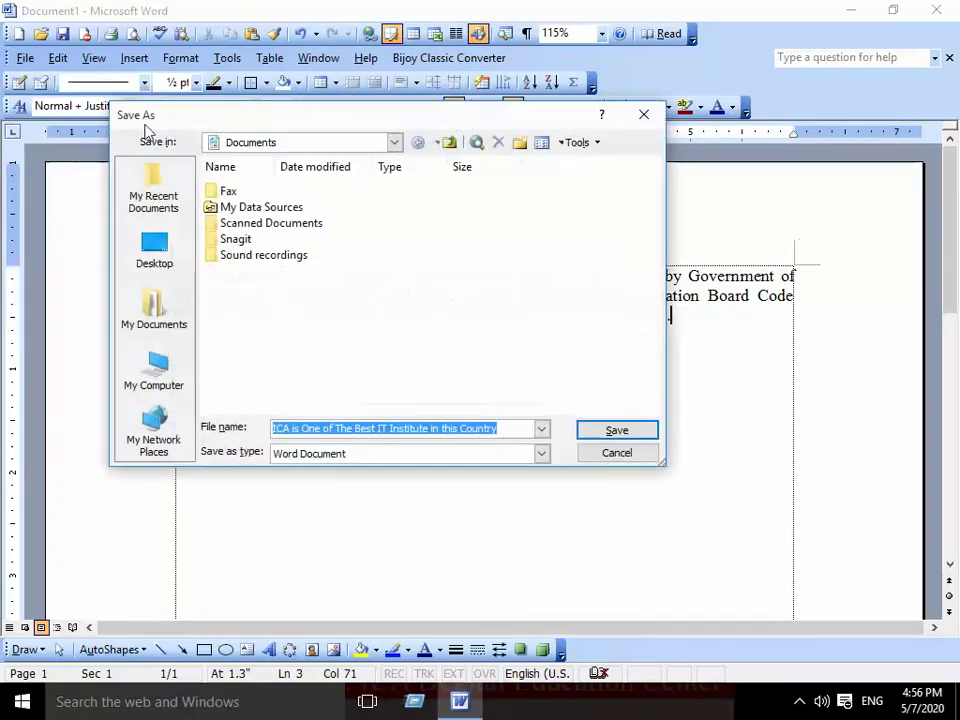
click(152, 300)
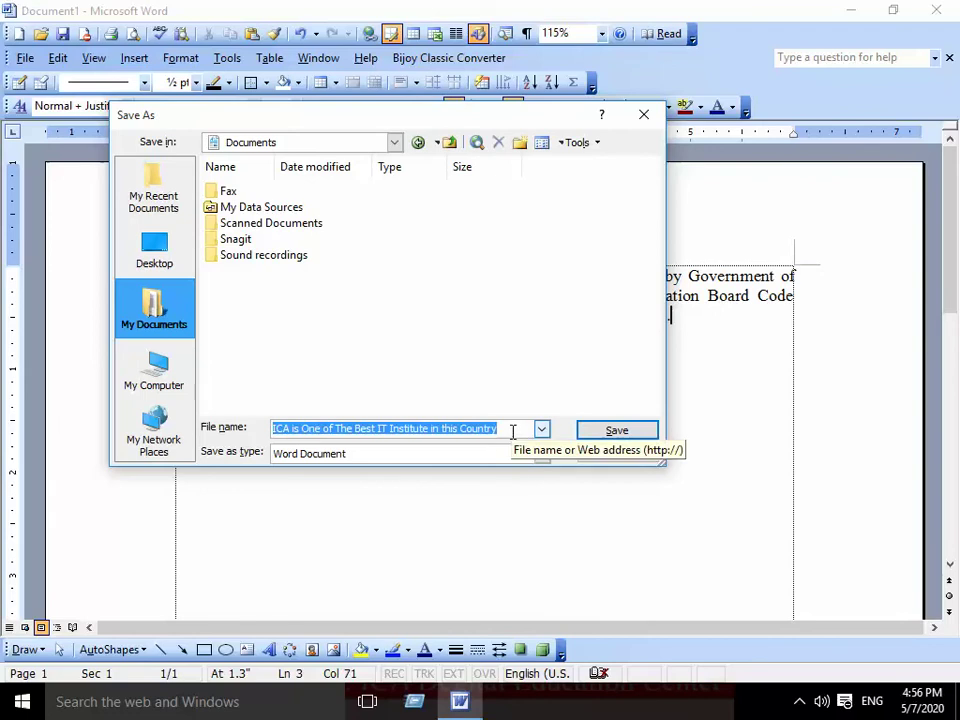
text(ica file)
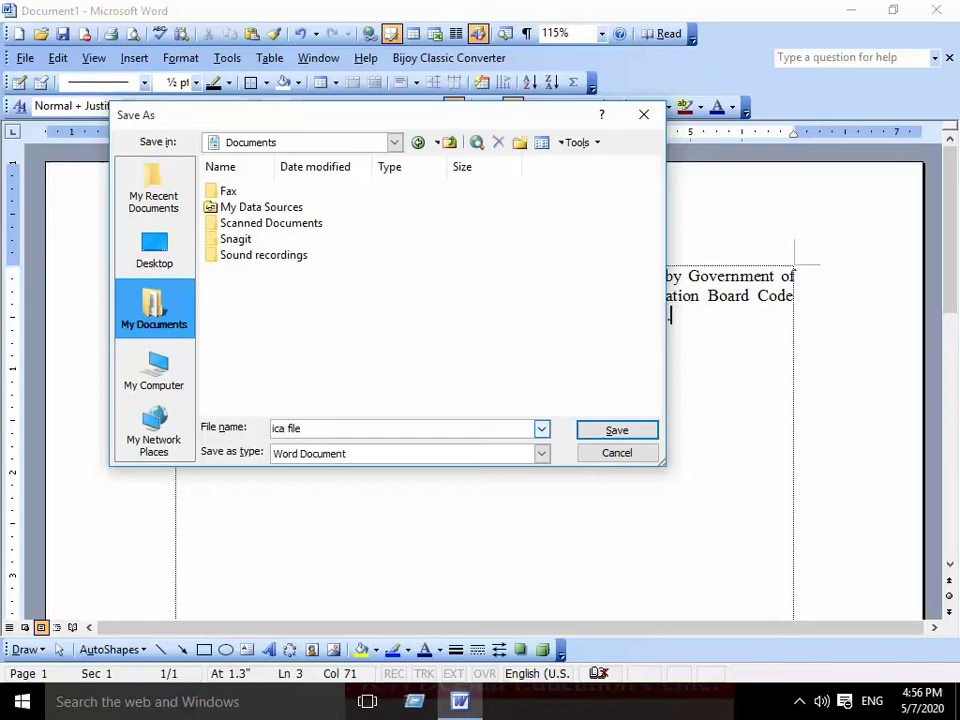
click(158, 310)
click(317, 427)
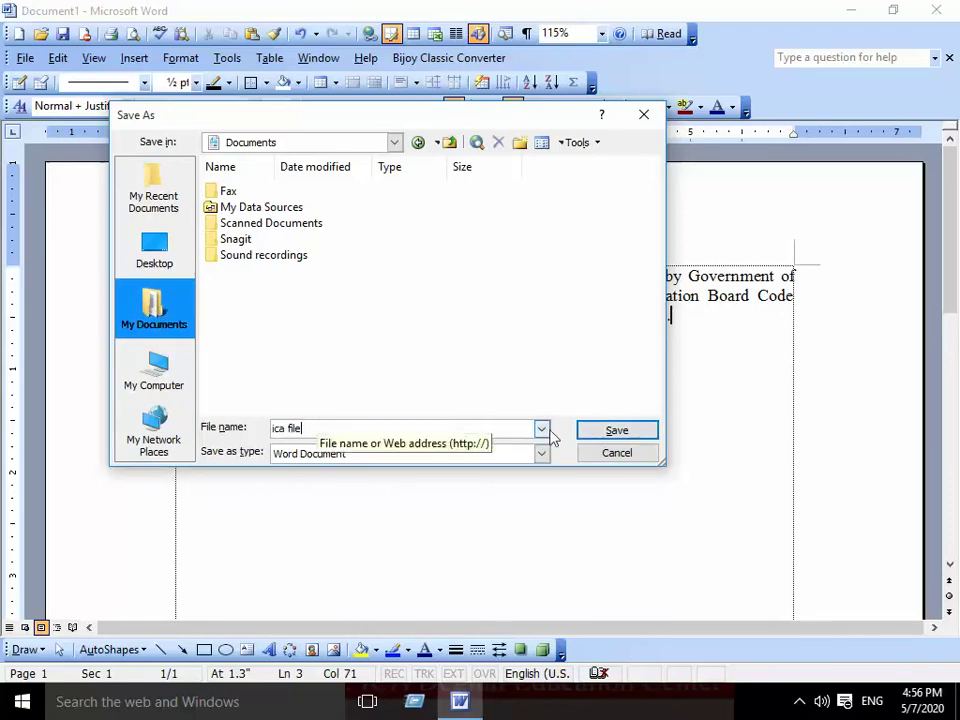
click(619, 433)
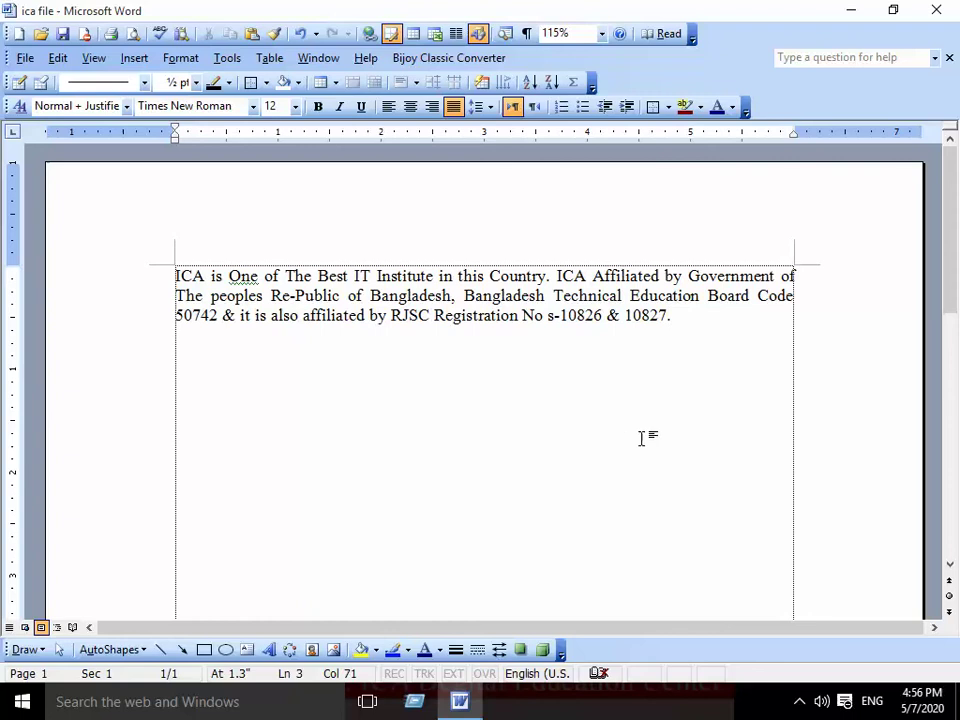
click(25, 58)
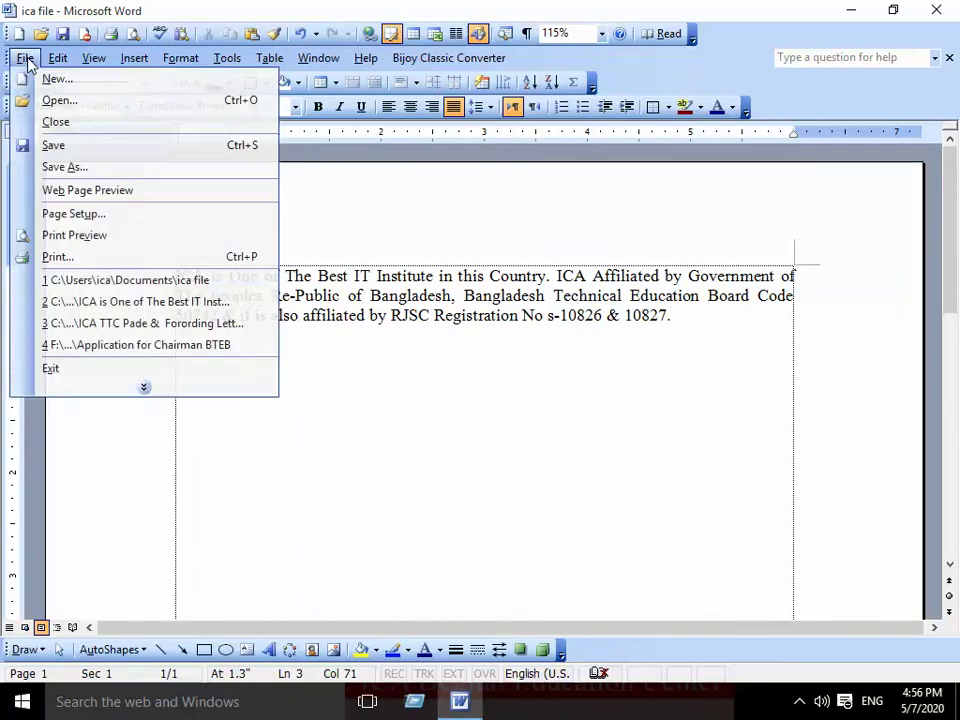
click(50, 127)
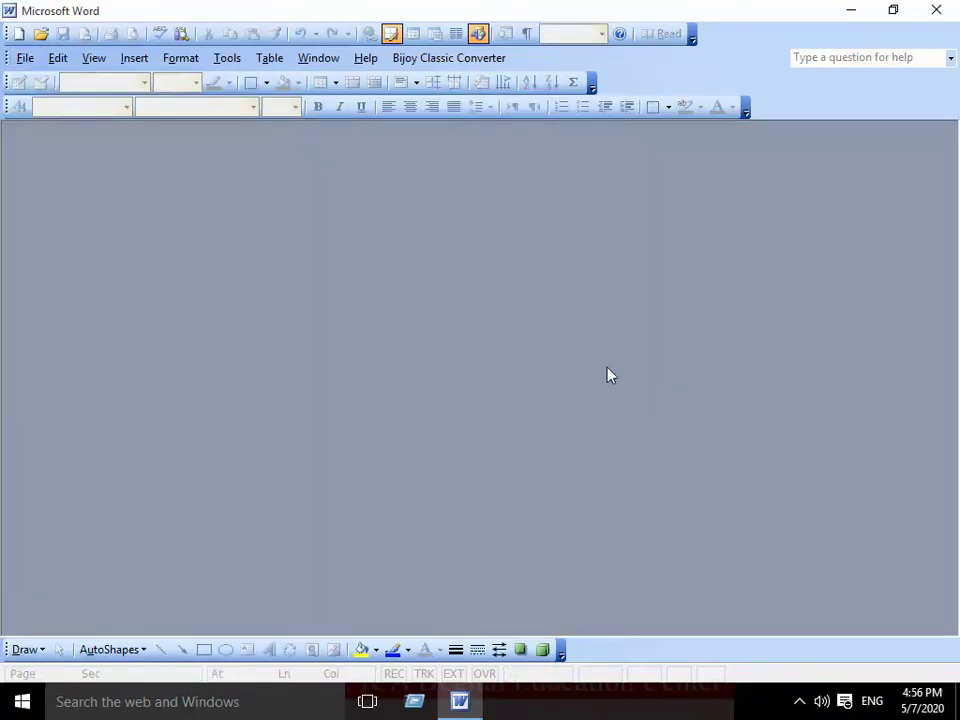
- Open the document "ica file" from the My Documents folder
click(27, 60)
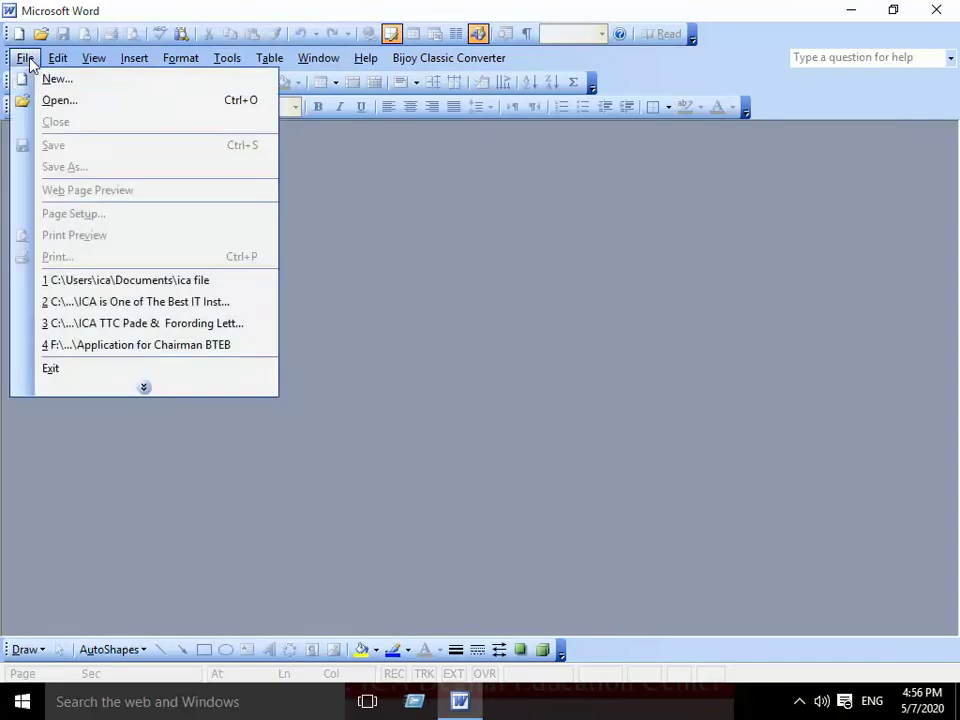
click(75, 104)
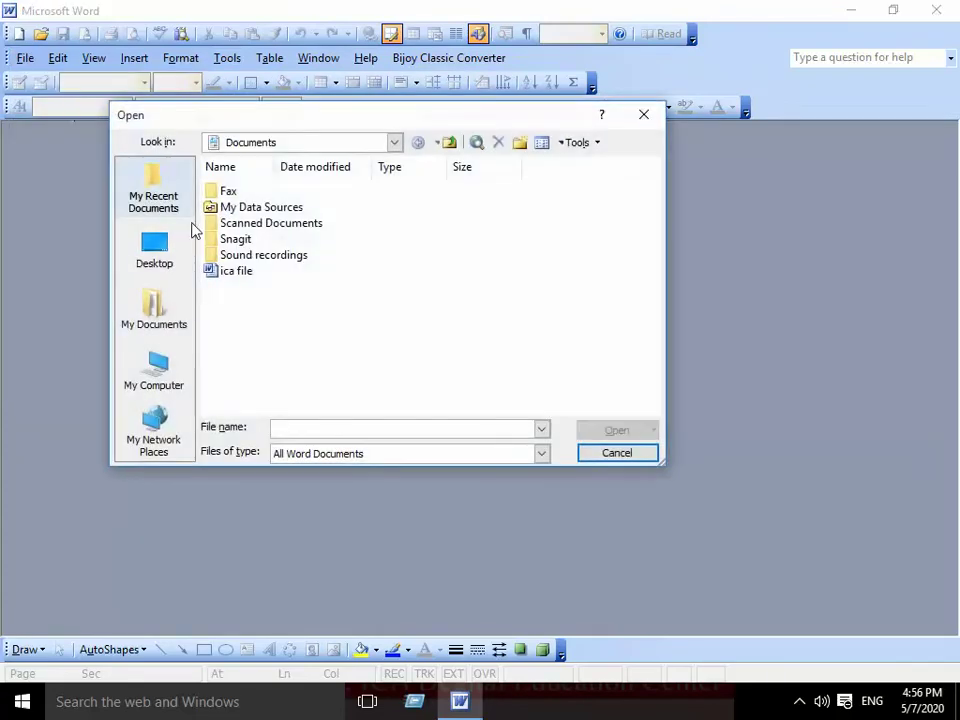
click(154, 306)
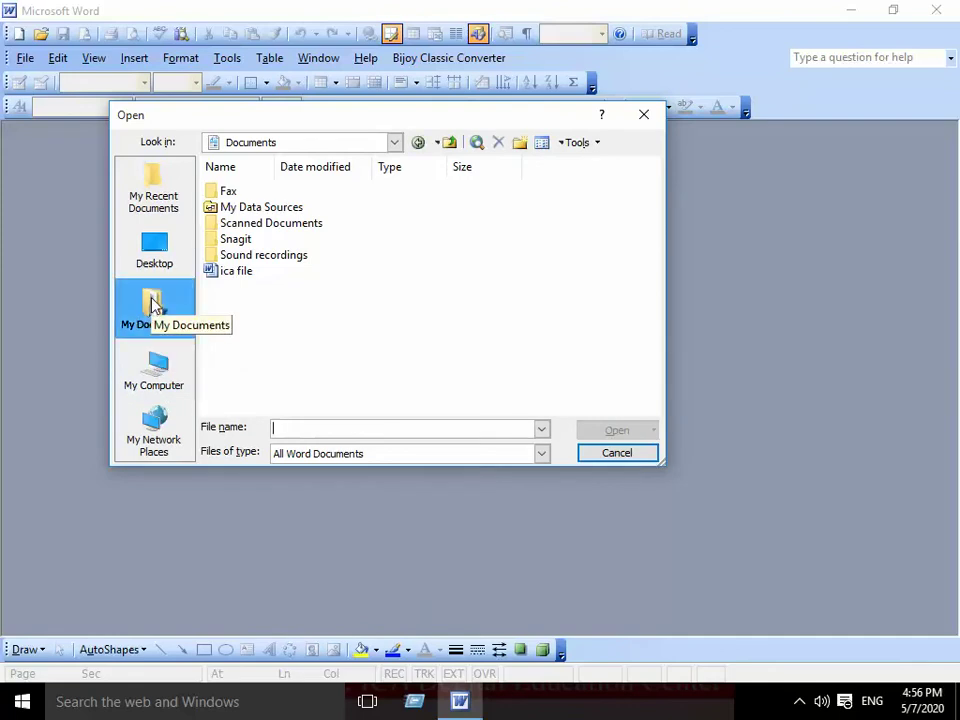
click(228, 276)
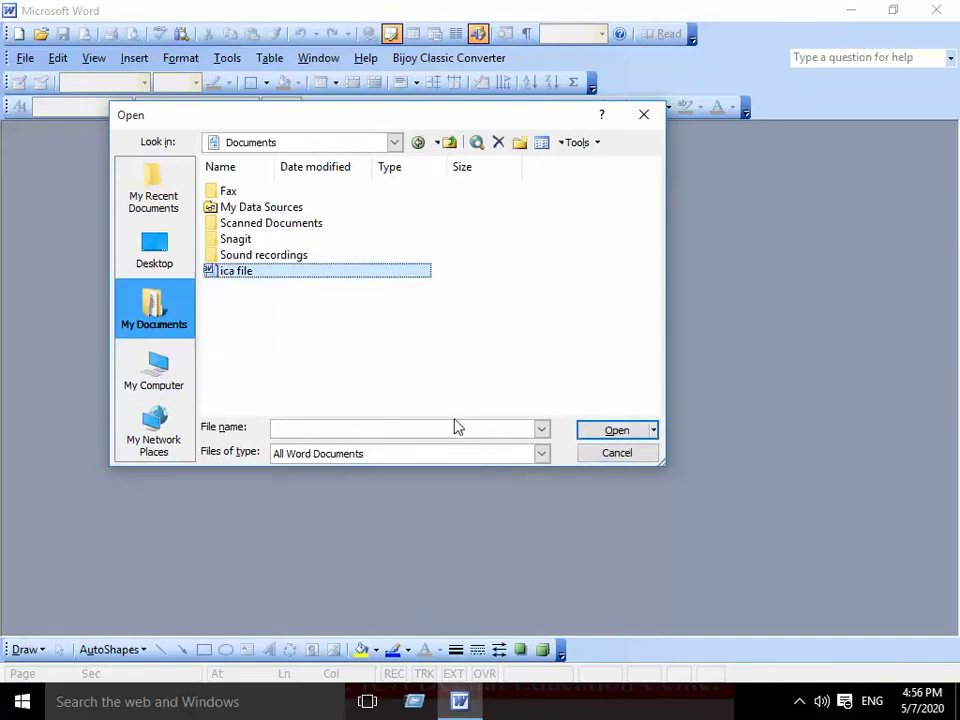
click(298, 430)
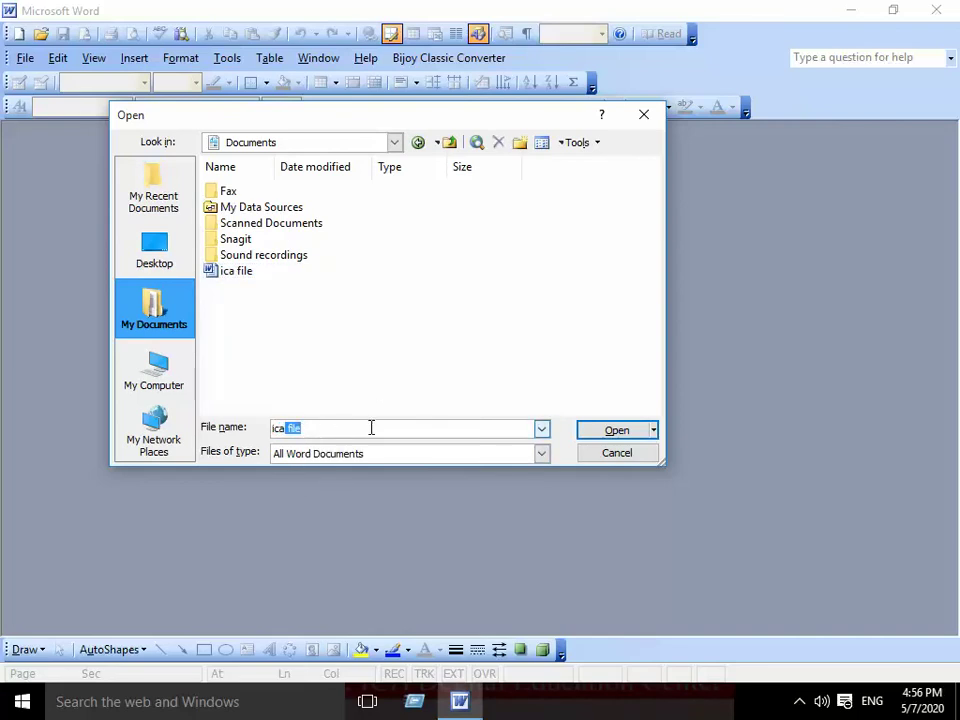
click(238, 274)
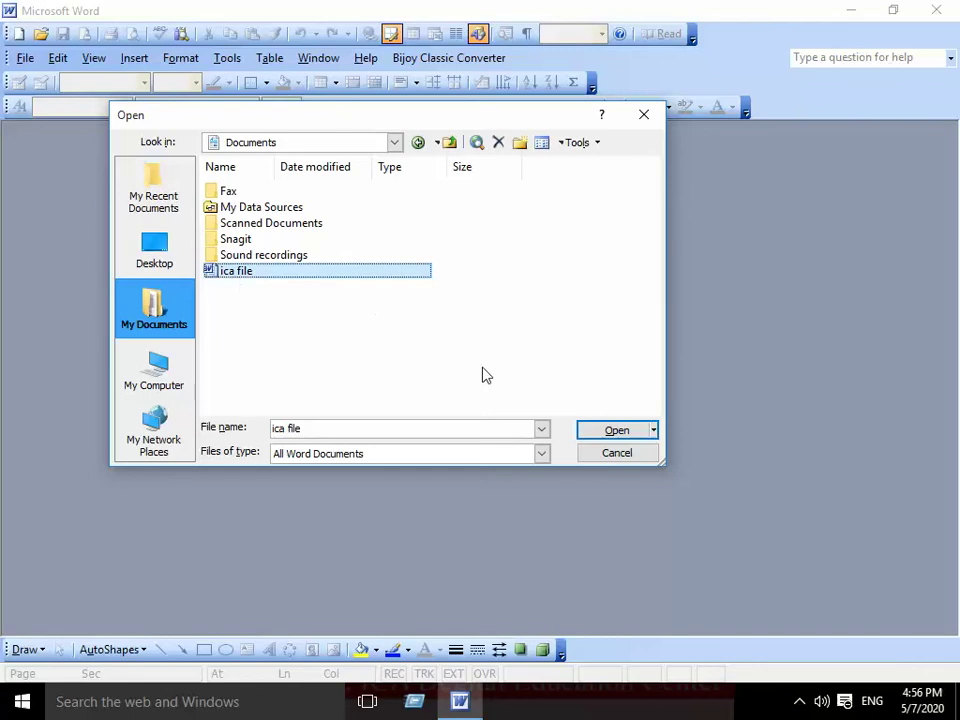
click(615, 433)
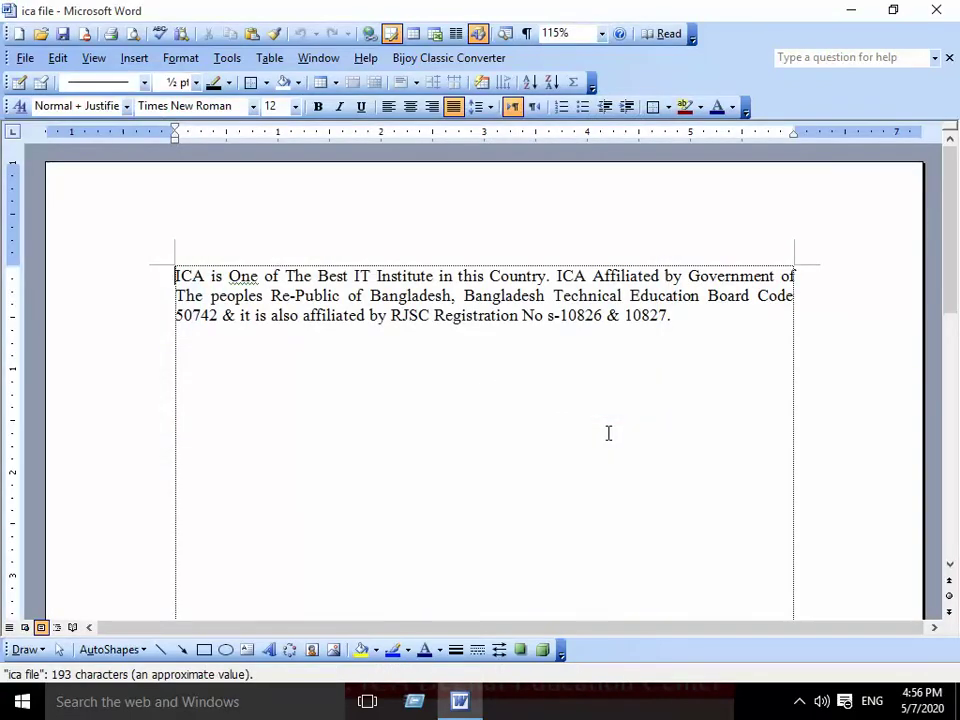
- Examine the reopened document in print preview at 100% zoom and close the preview
click(24, 57)
click(88, 238)
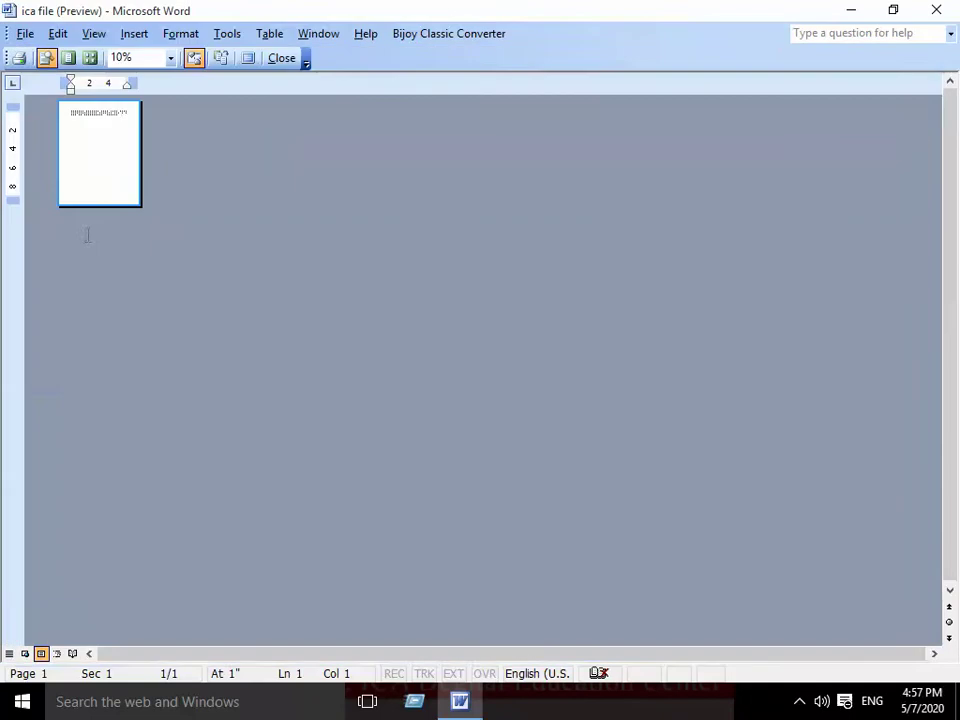
click(111, 113)
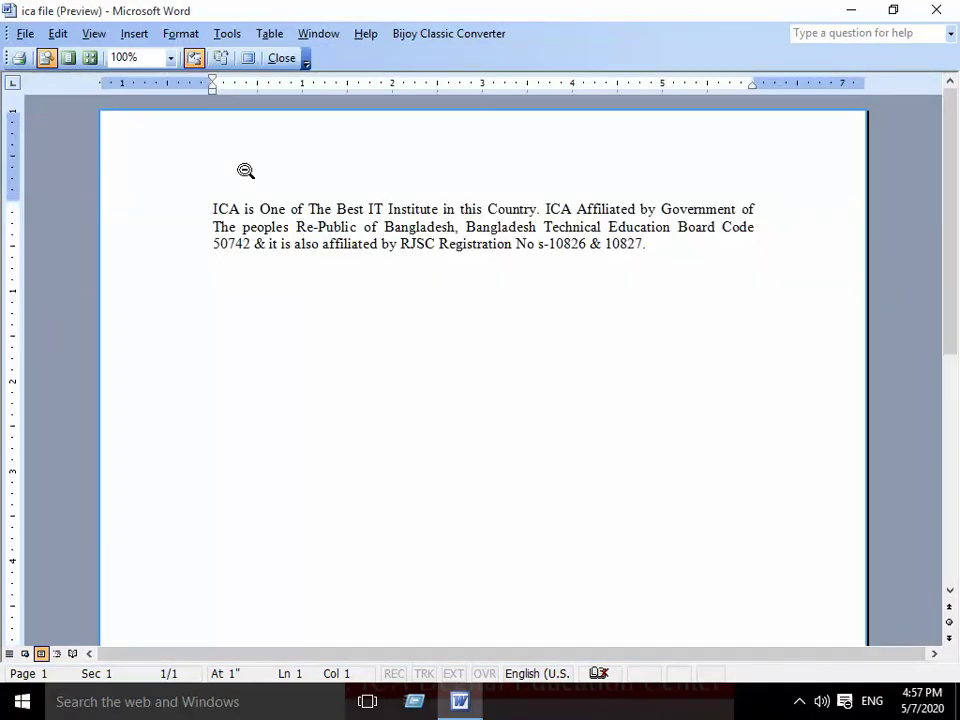
click(282, 58)
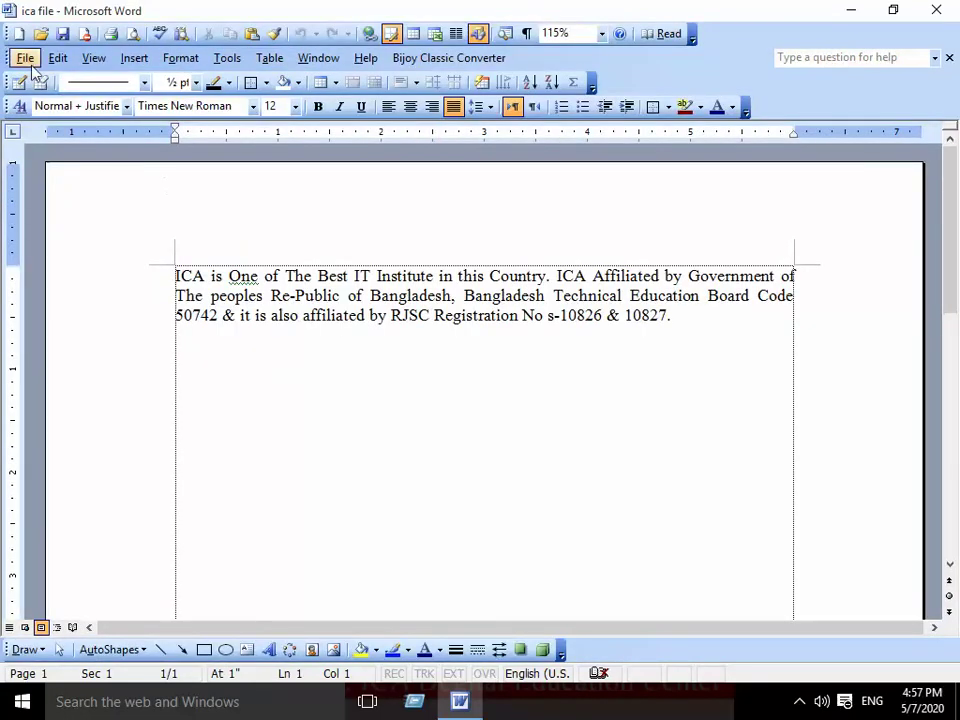
- Try to print only the current page with Microsoft Office Document Image Writer, cancelling the output file save
click(25, 57)
click(80, 258)
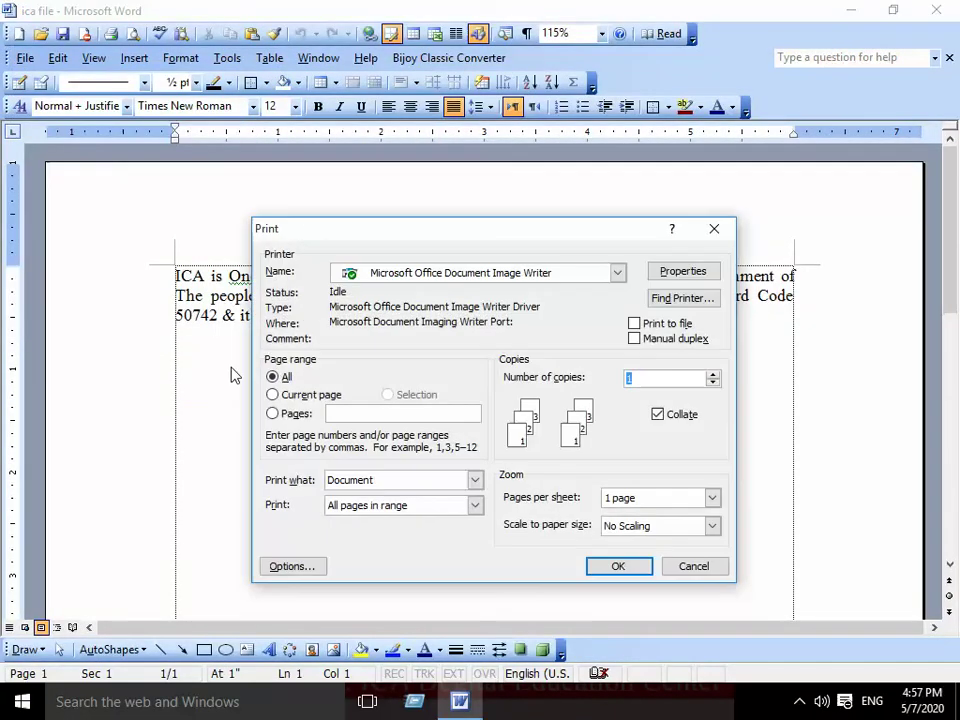
click(320, 400)
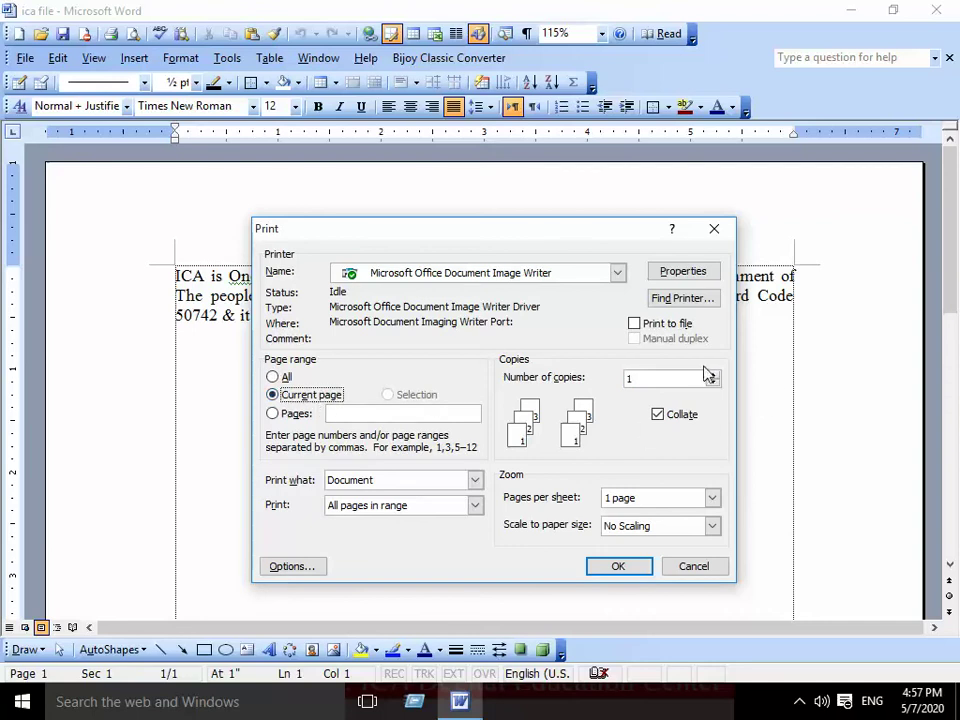
click(638, 570)
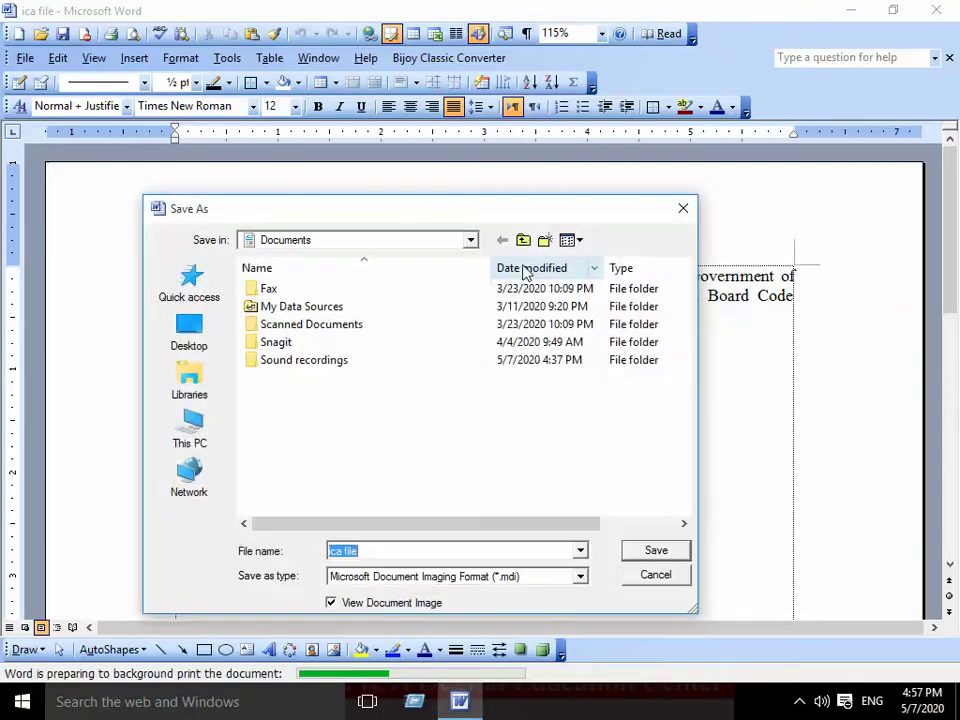
click(683, 210)
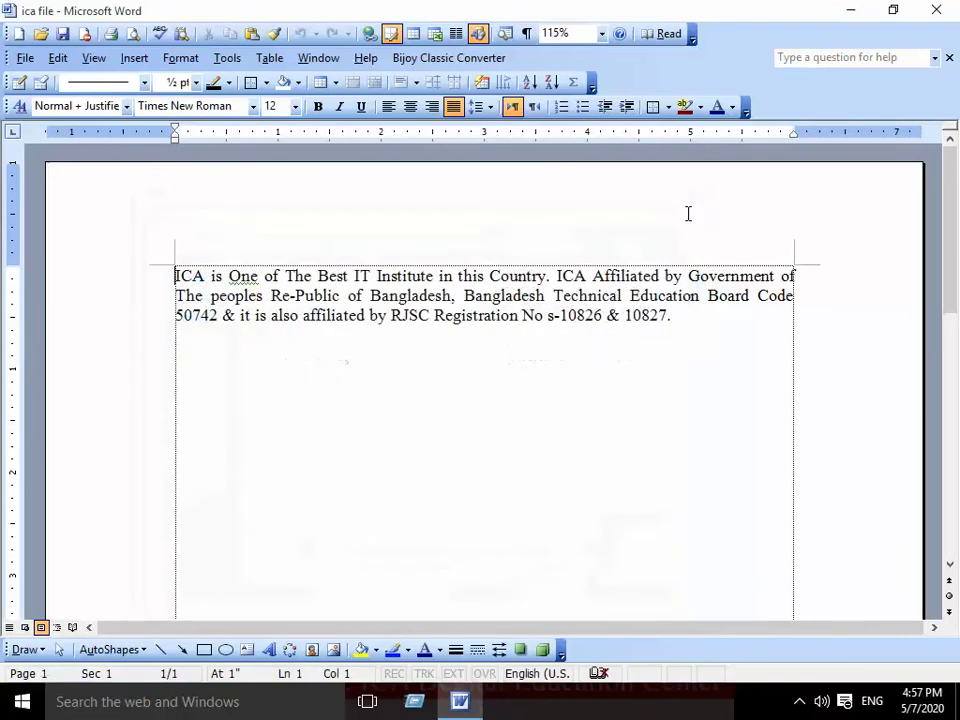
- Close the document and reopen "ica file" from the Documents folder
click(25, 58)
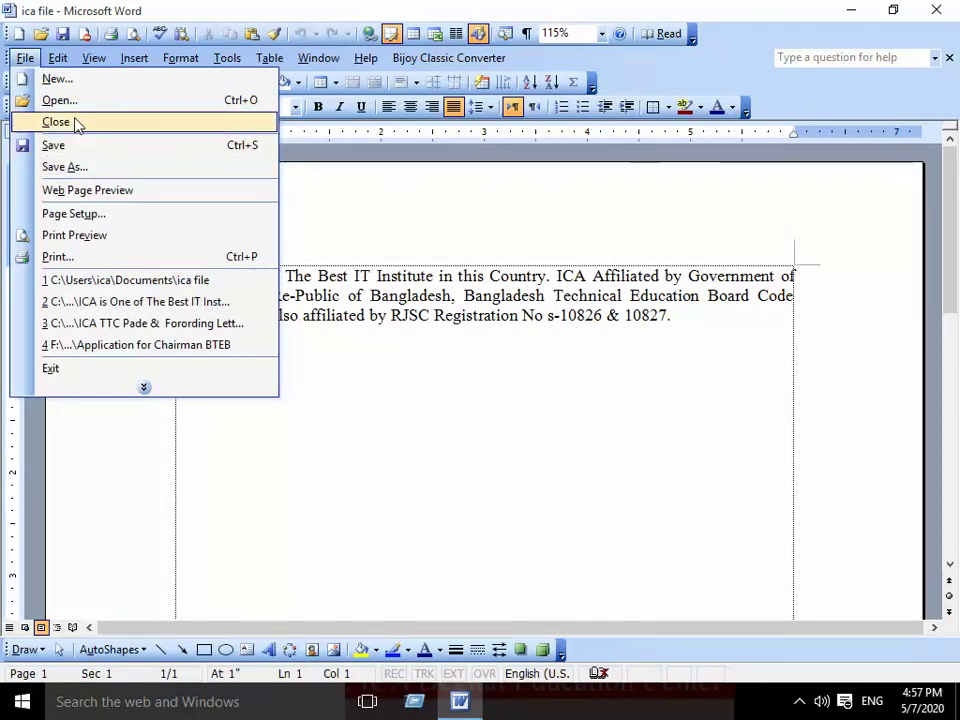
click(78, 124)
click(25, 58)
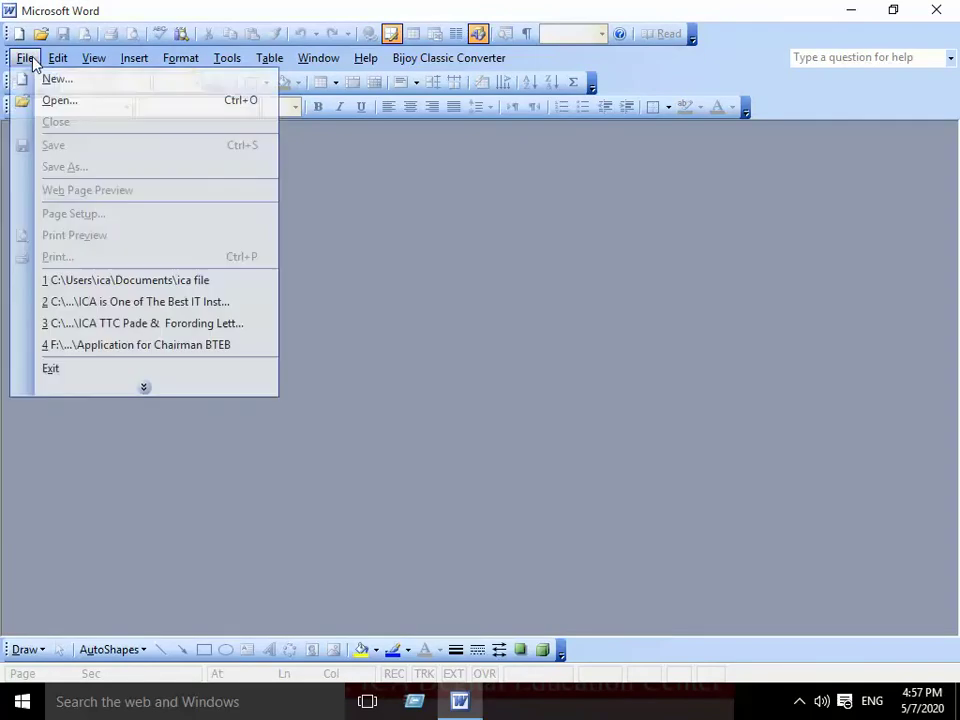
click(56, 101)
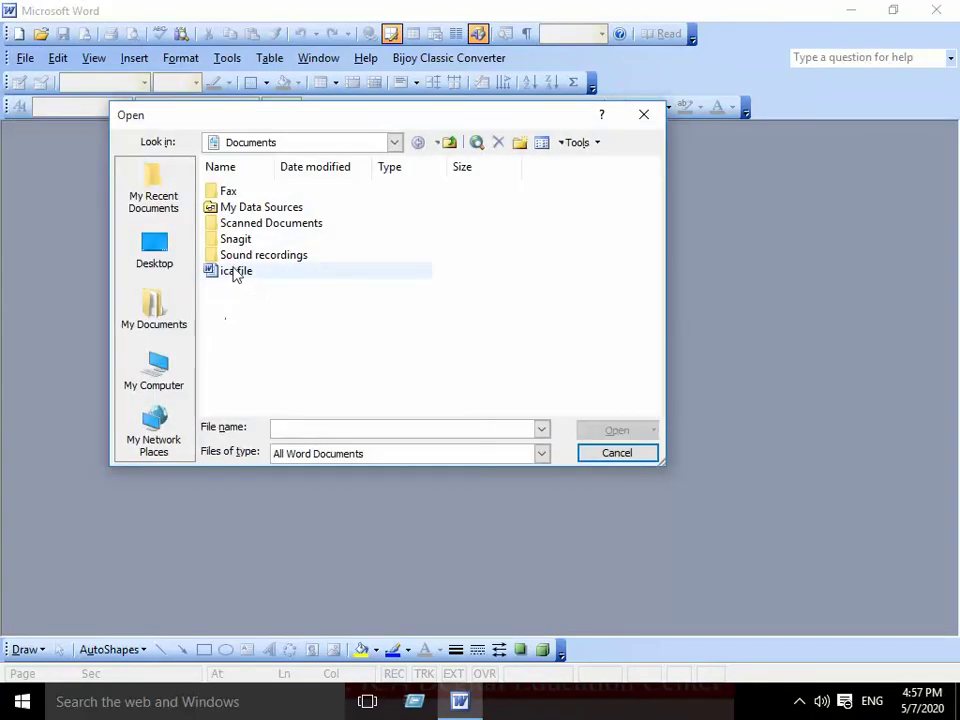
click(236, 271)
click(588, 431)
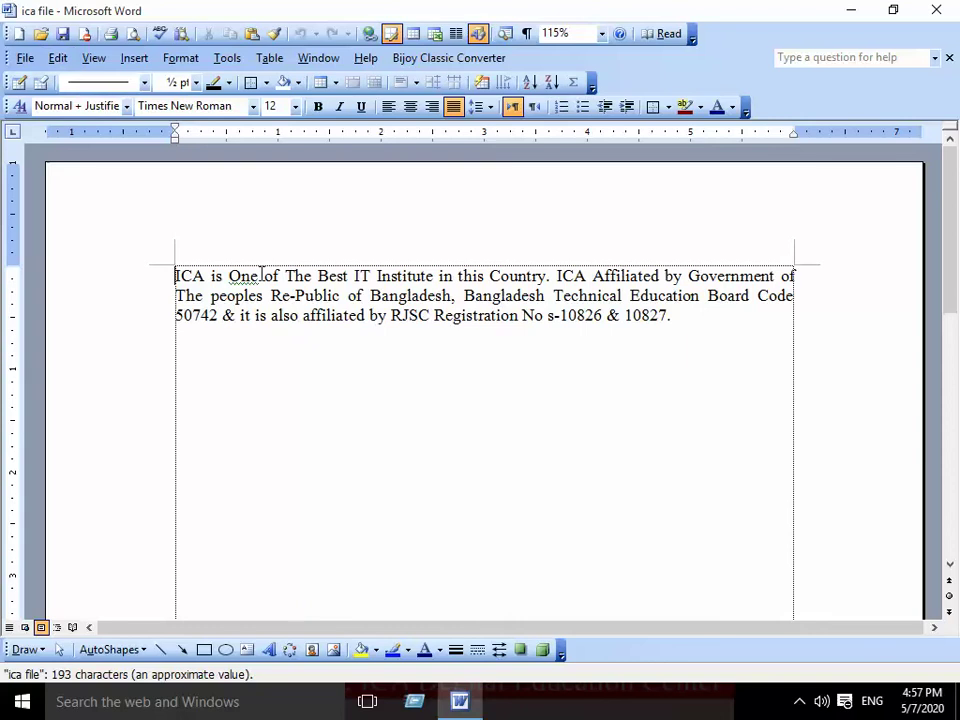
- Place the cursor at the end of the paragraph and save the document under its existing name
click(679, 317)
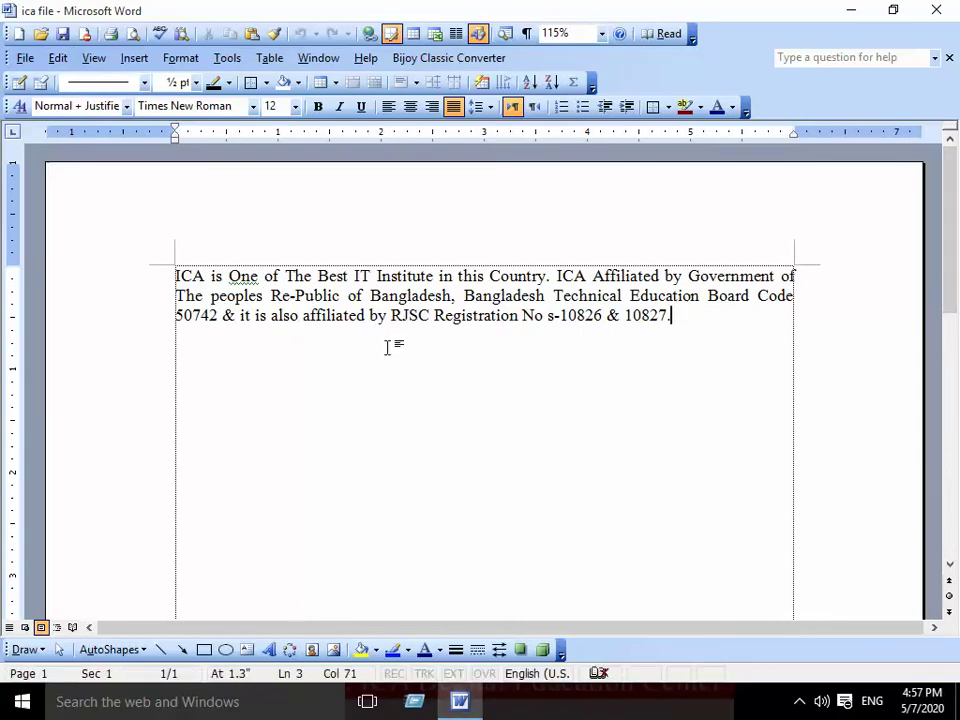
click(25, 60)
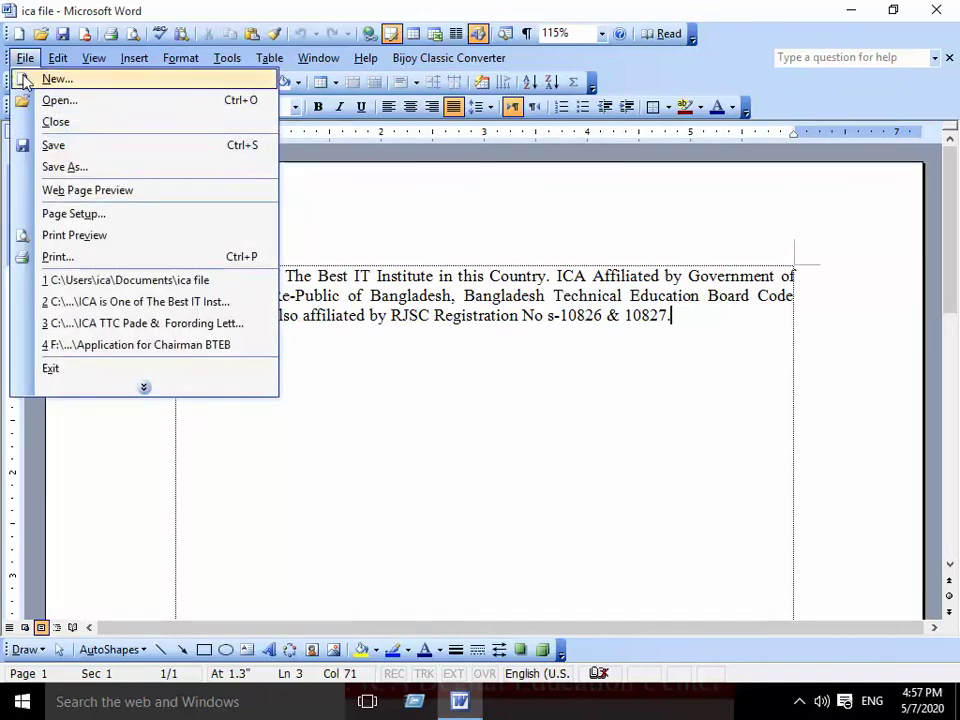
click(71, 152)
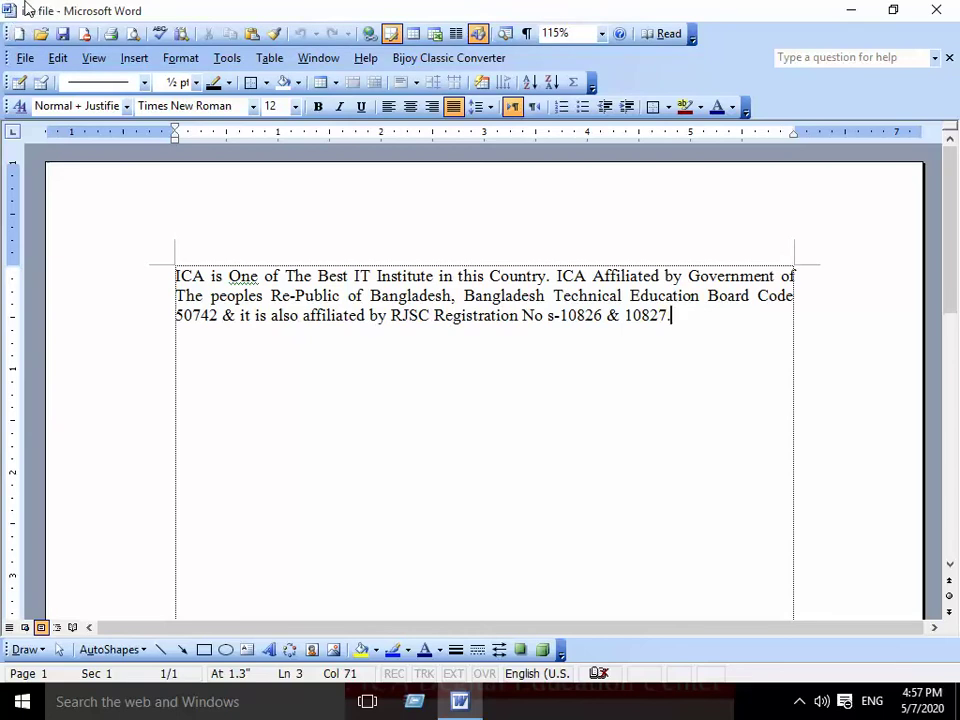
- Save a copy of the document as "ica file2" in the Documents folder in Word Document format
click(25, 58)
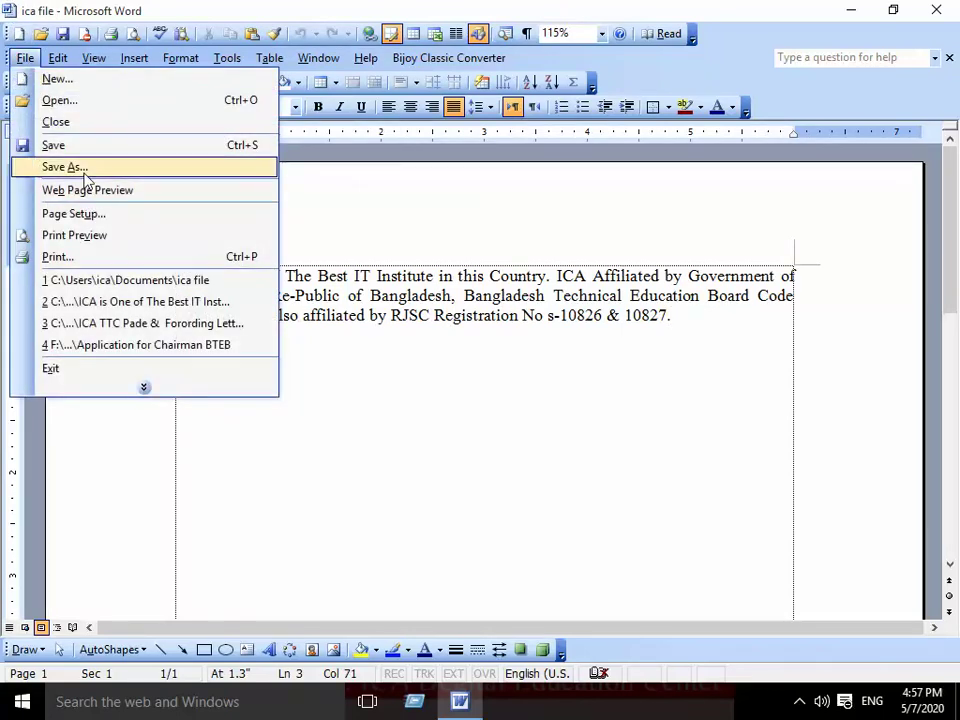
click(86, 170)
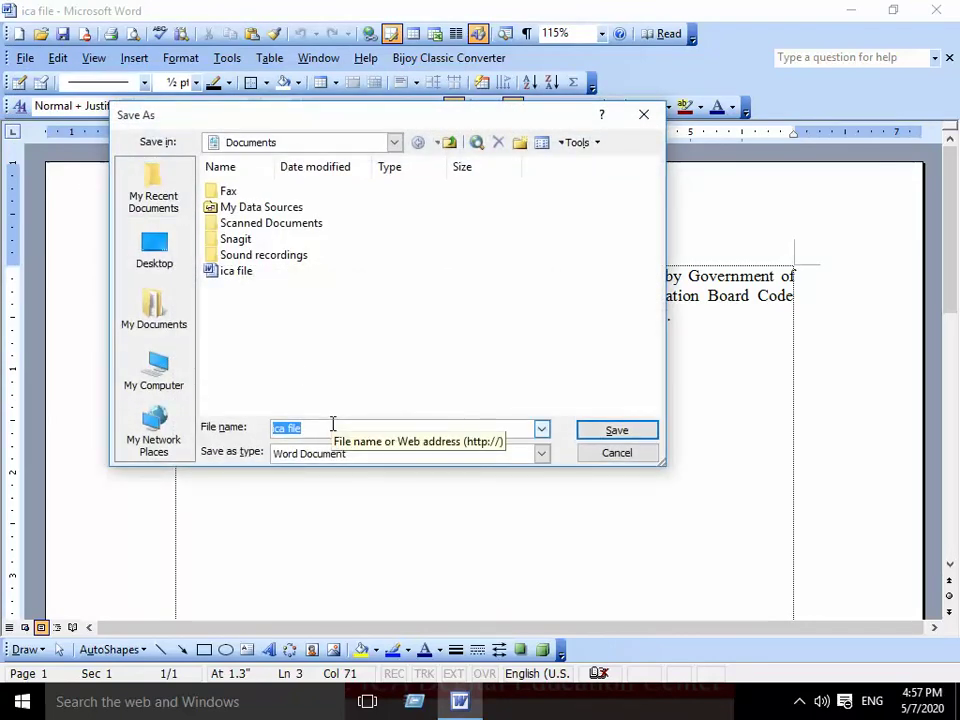
click(333, 424)
text(2)
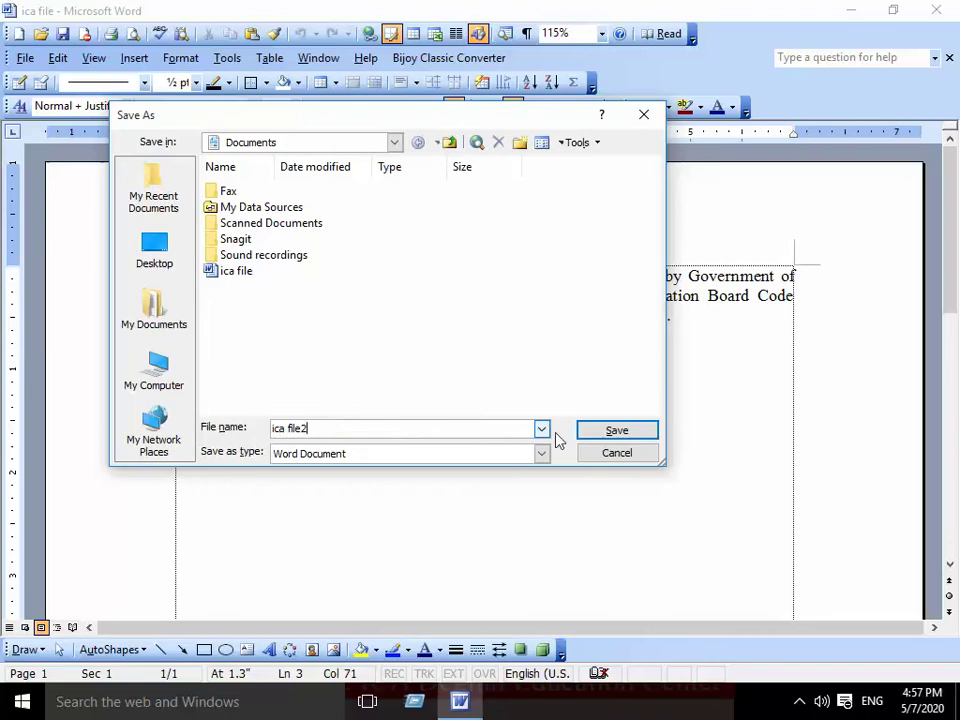
click(616, 428)
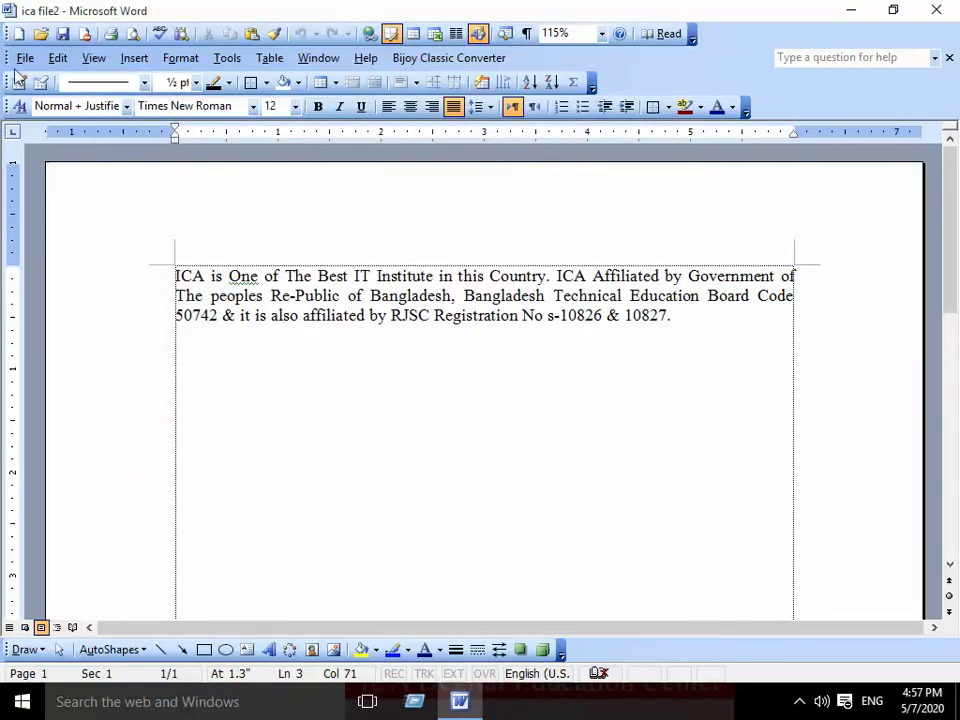
- Close the document and reopen "ica file2" from the Documents folder
click(25, 57)
click(56, 120)
click(25, 57)
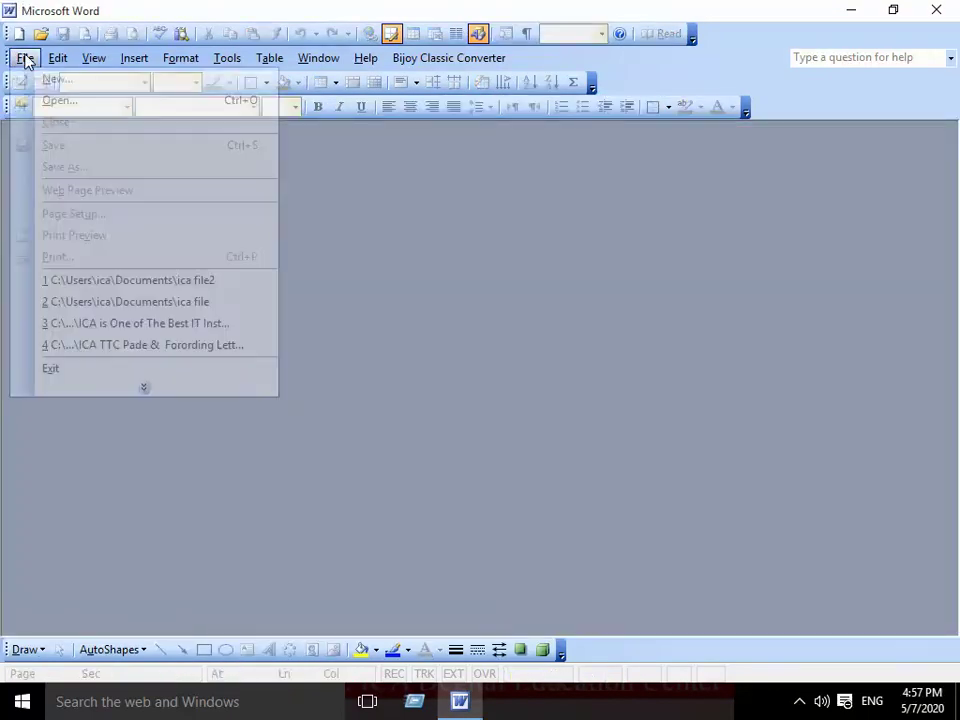
click(45, 101)
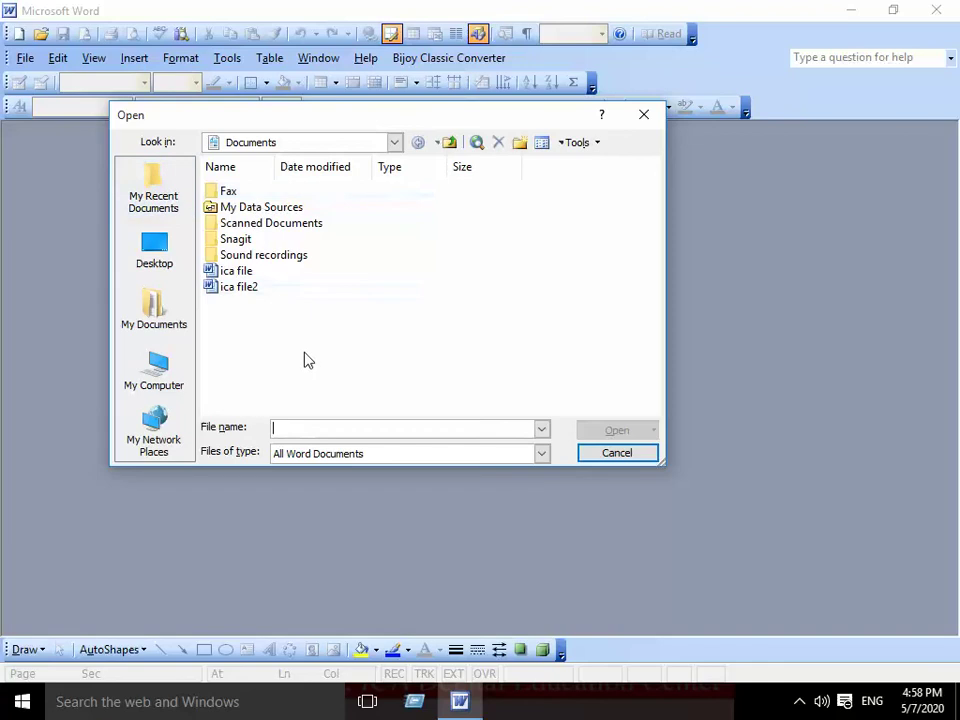
click(242, 287)
click(612, 431)
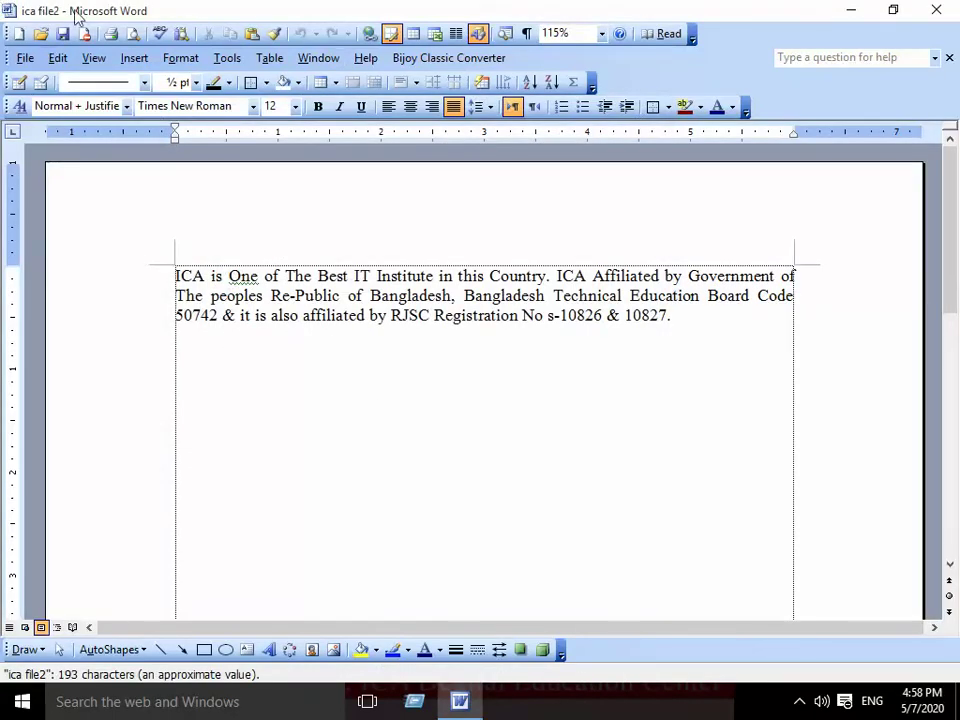
- Delete "ica file" from the Documents folder through the file-opening dialog, and close the dialog
click(25, 58)
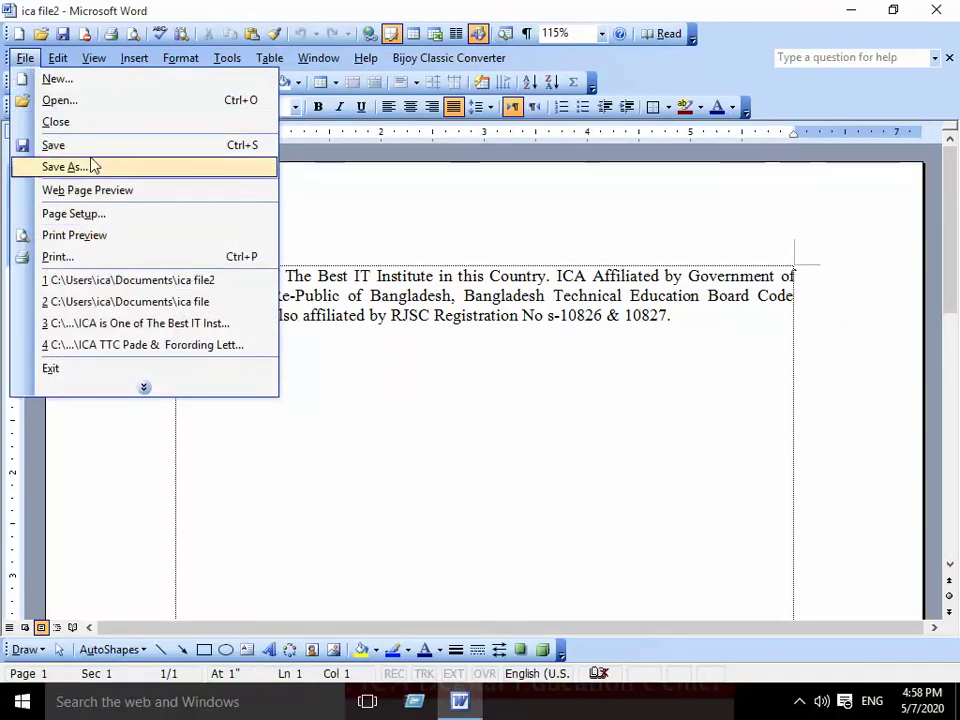
click(75, 101)
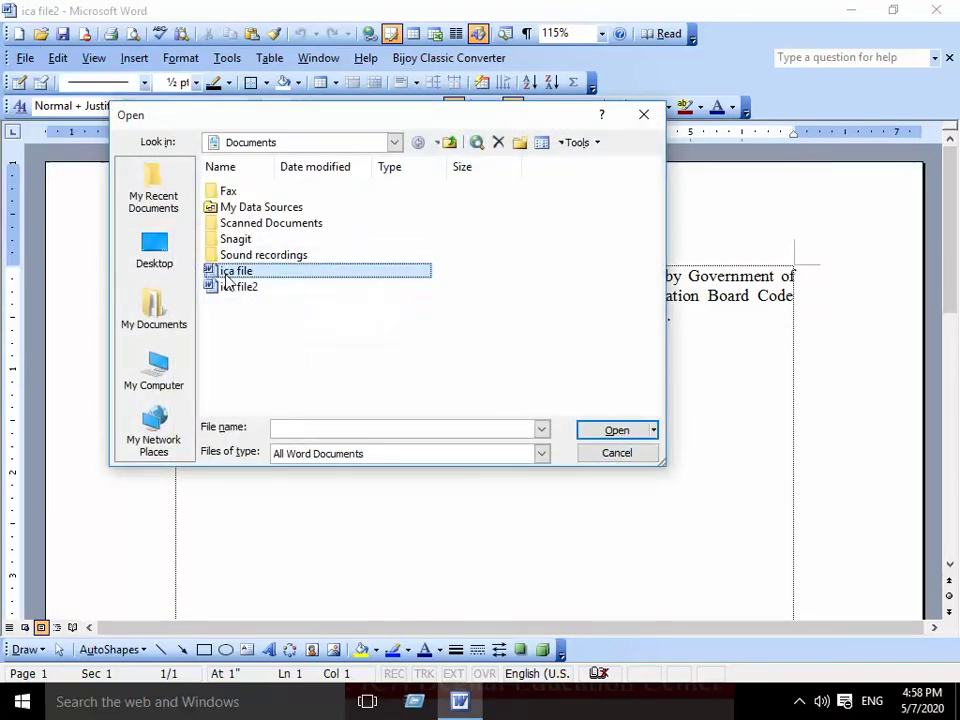
right_click(225, 279)
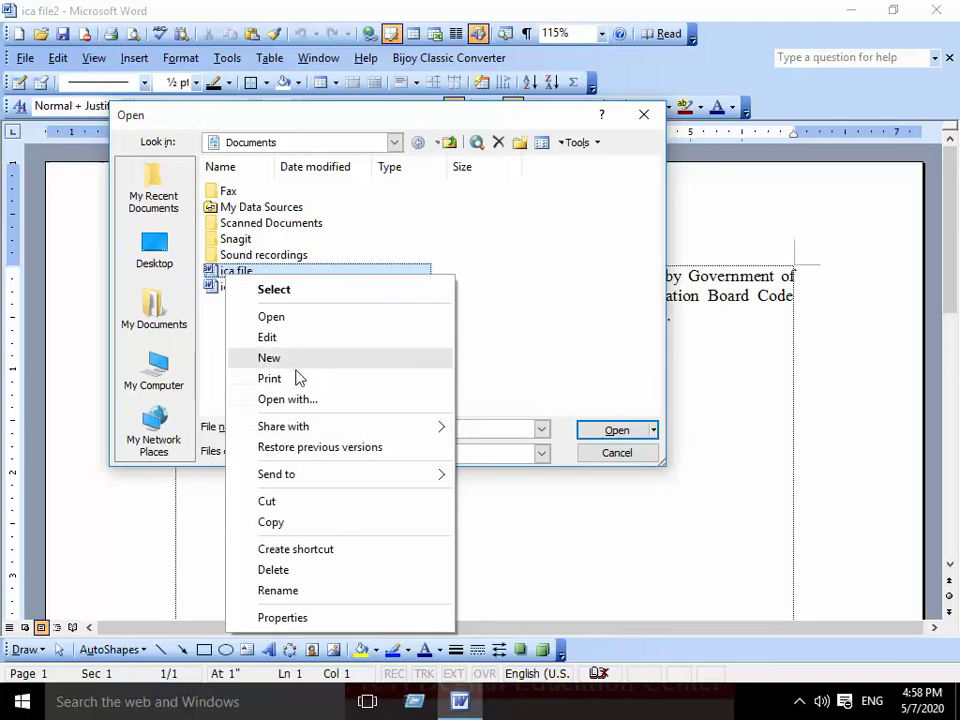
click(278, 574)
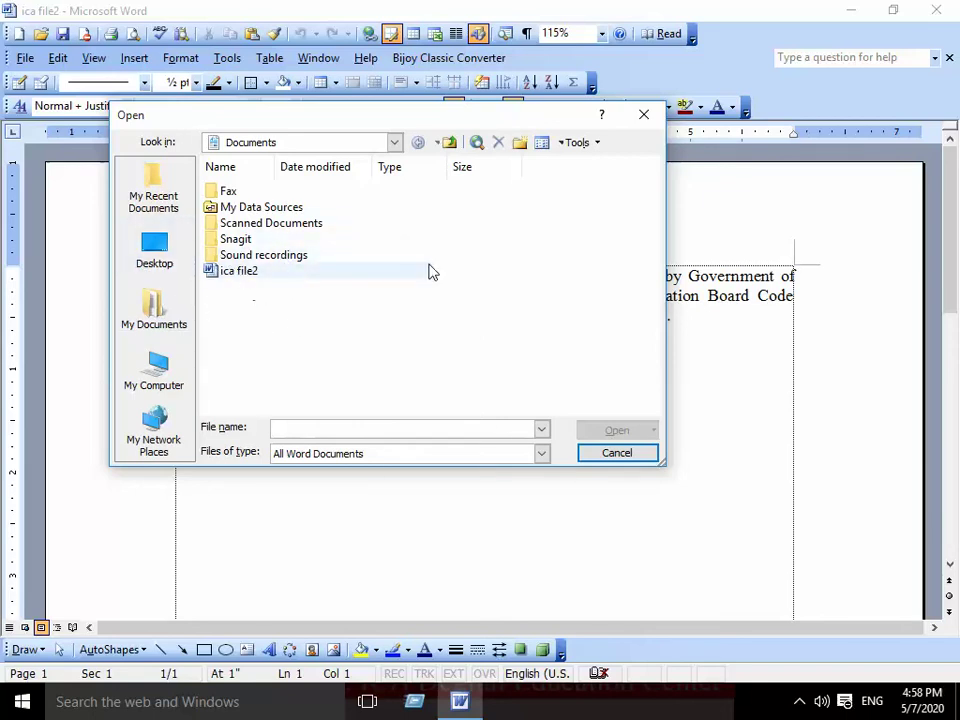
click(643, 114)
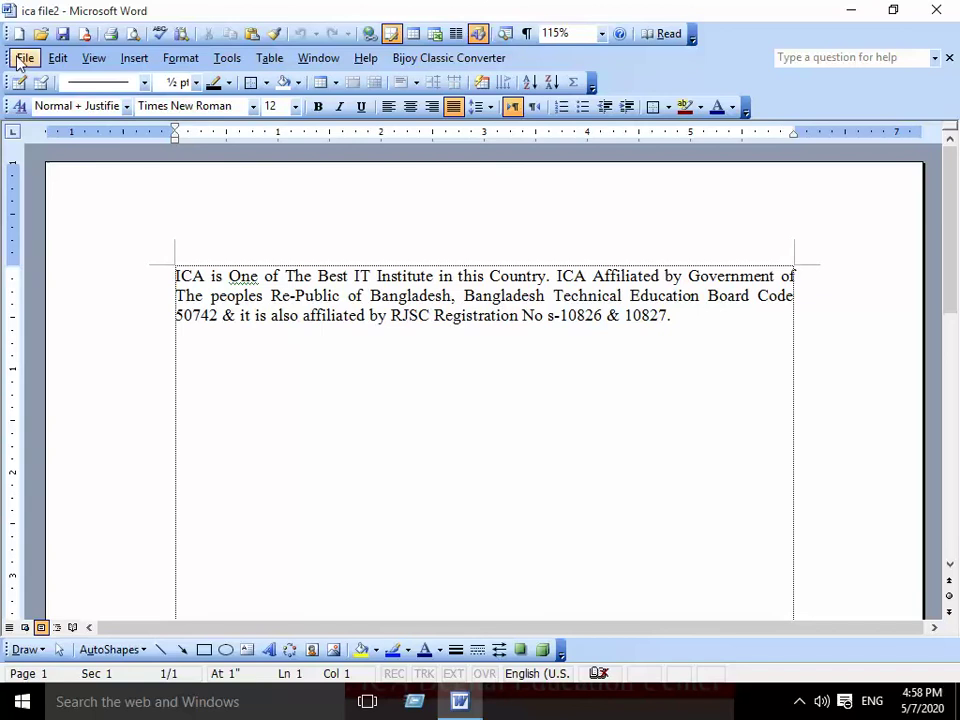
- Try to delete "ica file2" from the Documents folder while the document is still open, and close the file-opening dialog
click(25, 57)
click(62, 100)
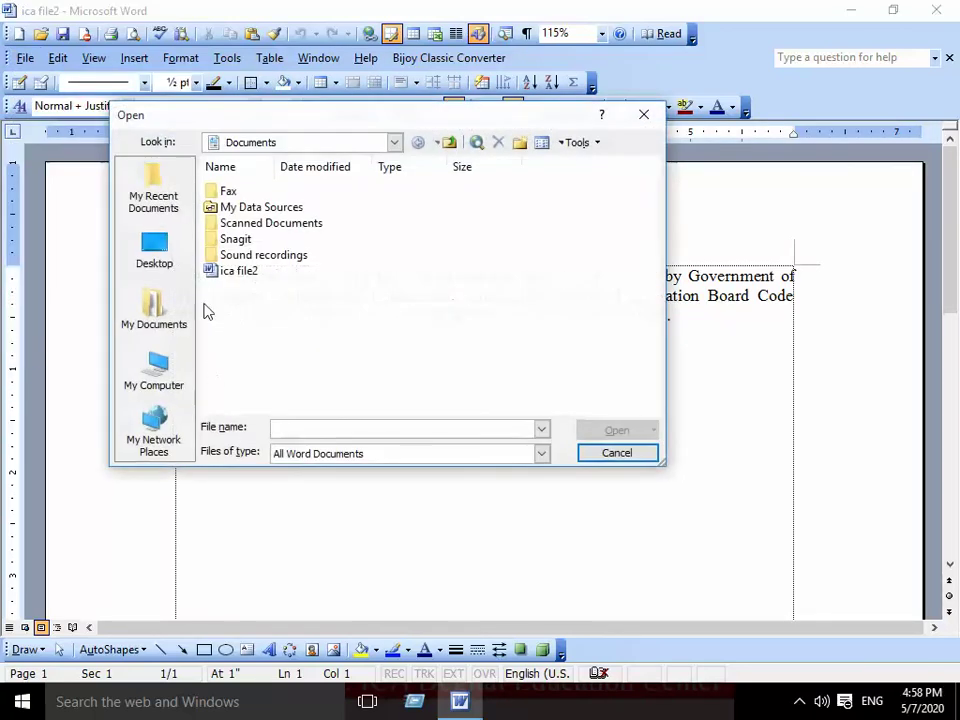
right_click(222, 279)
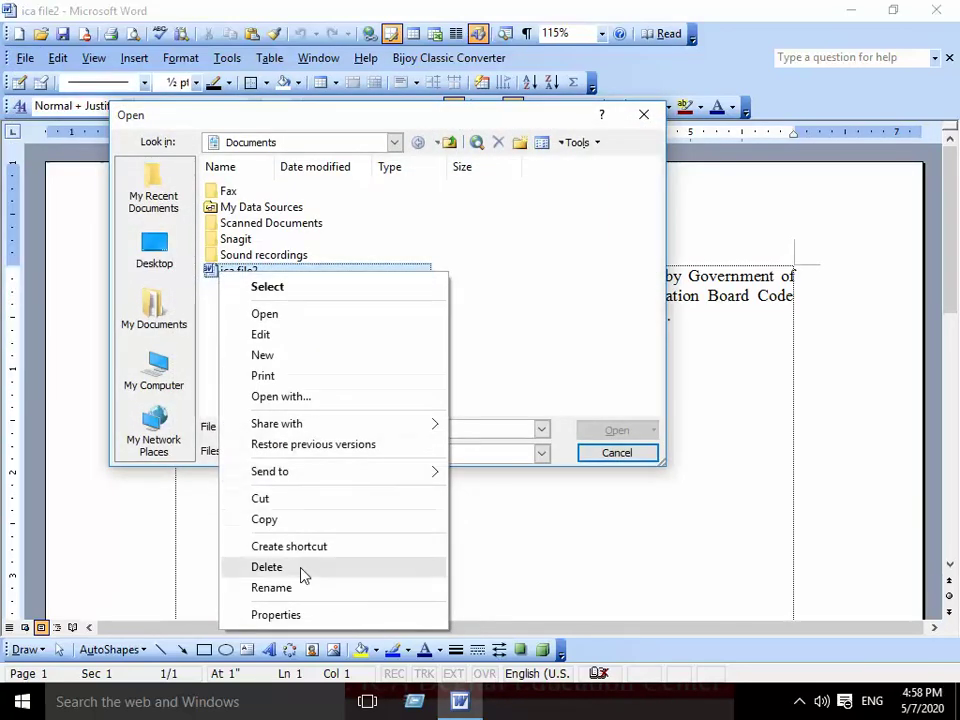
click(596, 330)
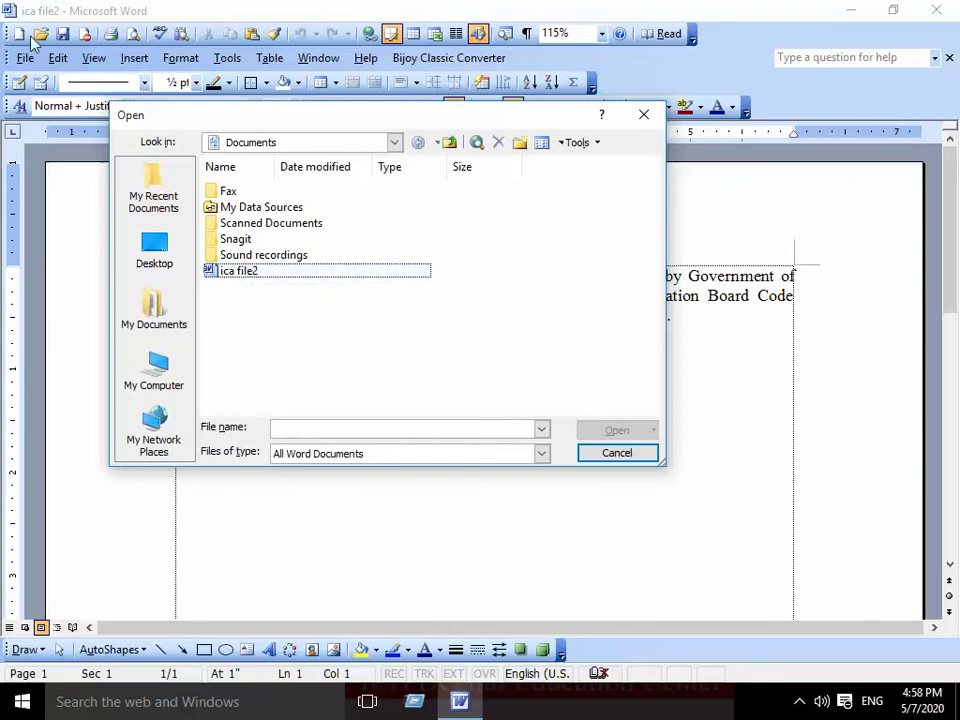
click(640, 116)
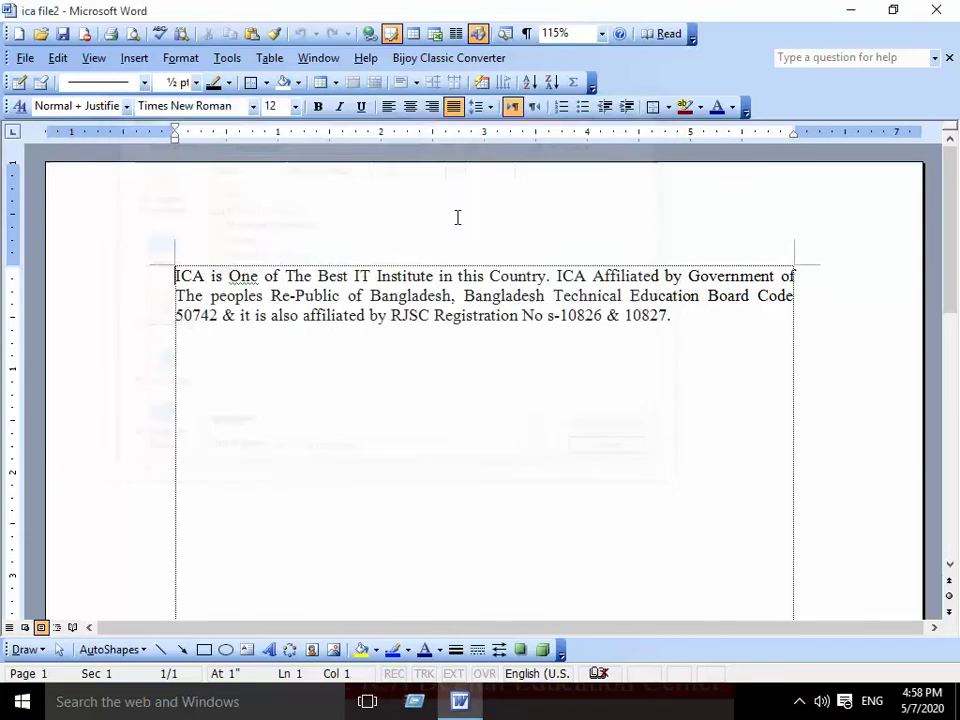
- Close the document, delete "ica file2" from the Documents folder through the file-opening dialog, and close the dialog
click(25, 58)
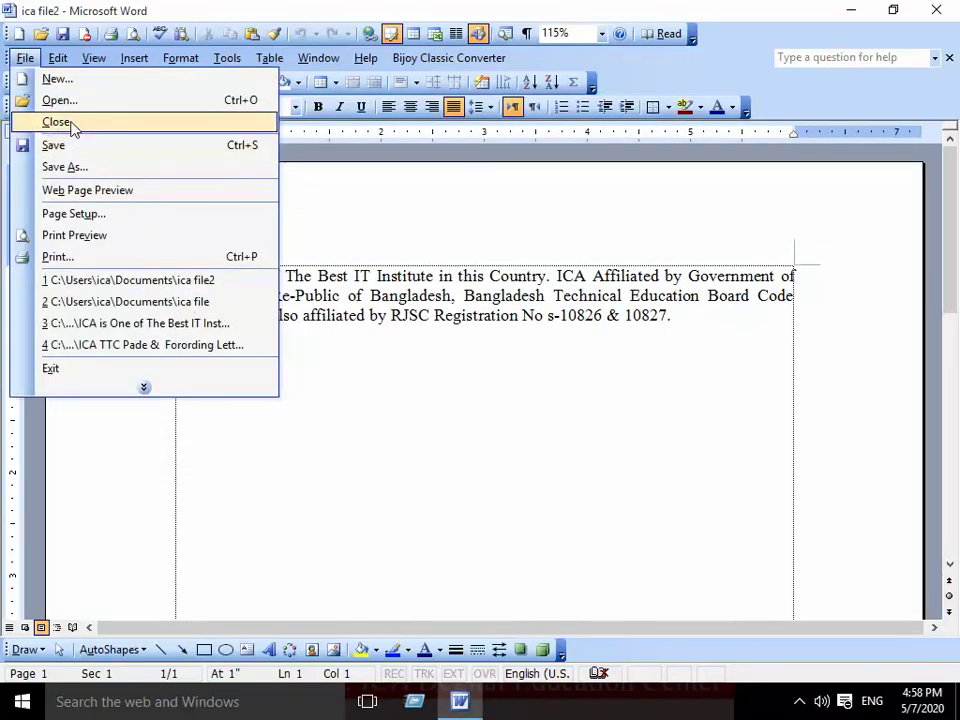
click(62, 122)
click(25, 58)
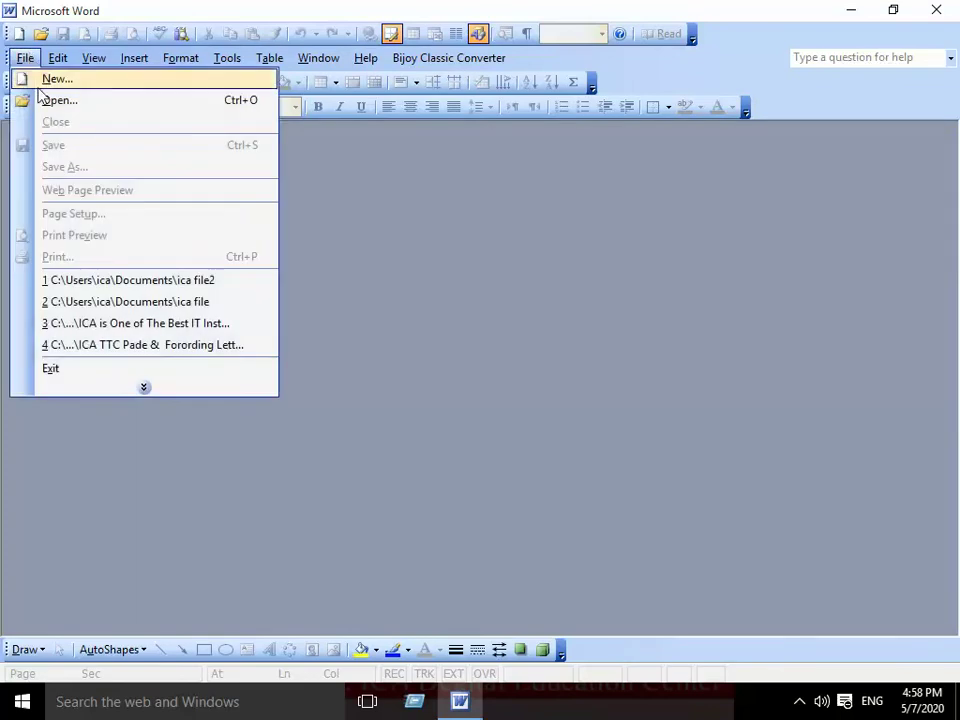
click(47, 100)
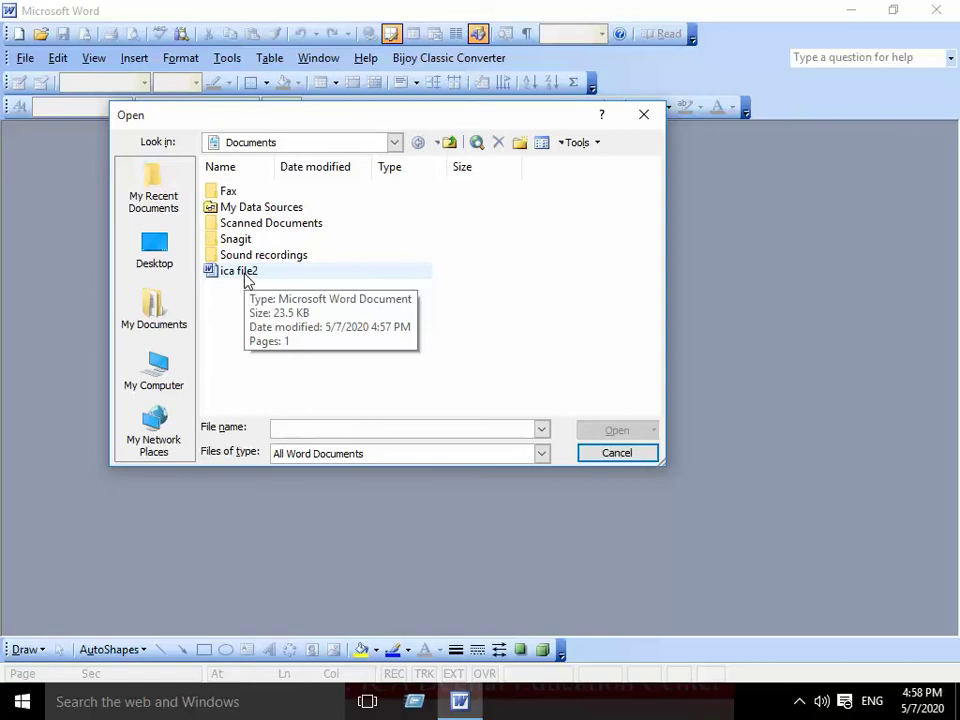
click(246, 278)
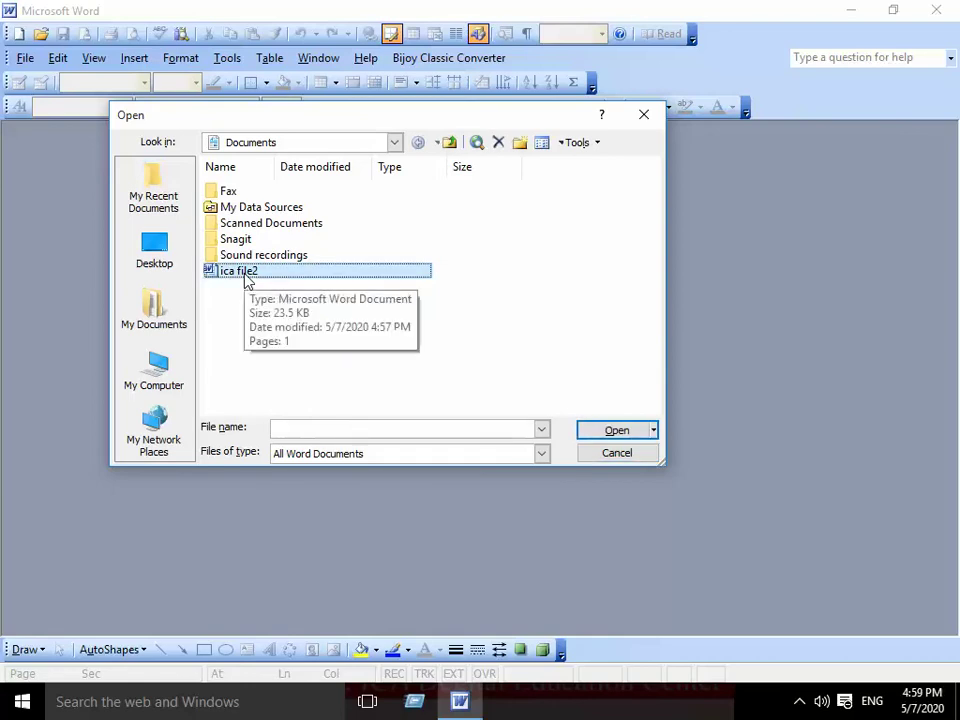
right_click(247, 282)
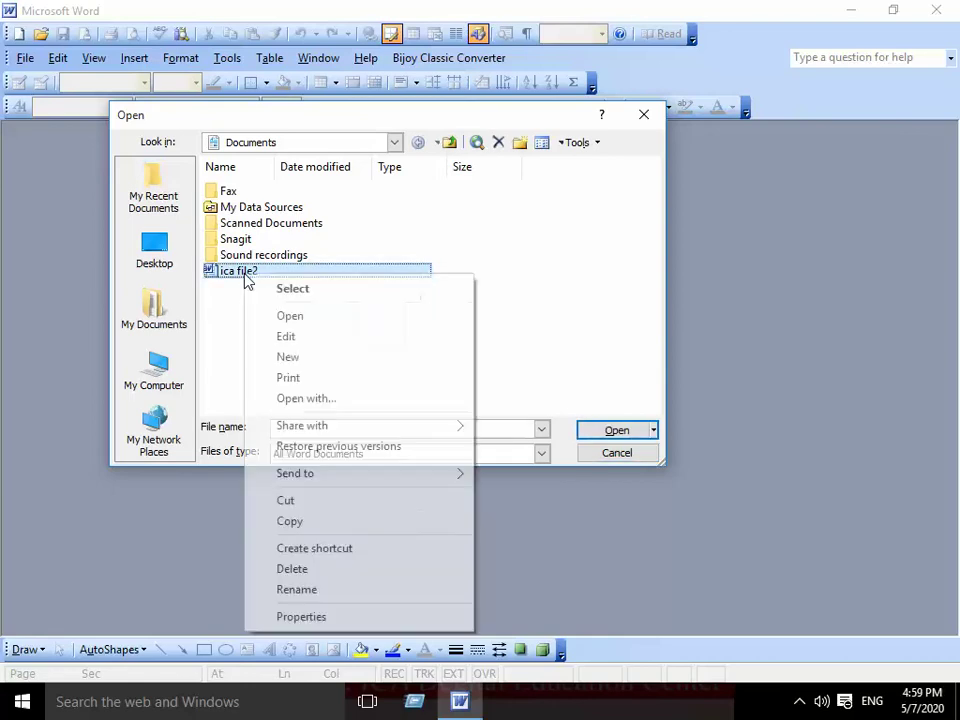
click(290, 568)
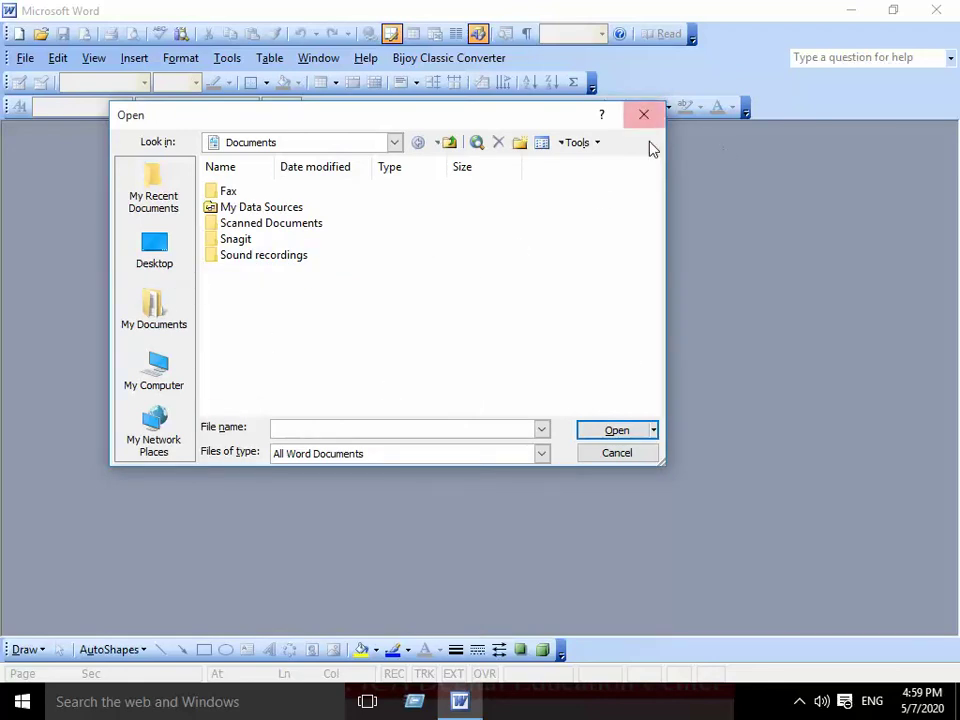
click(651, 116)
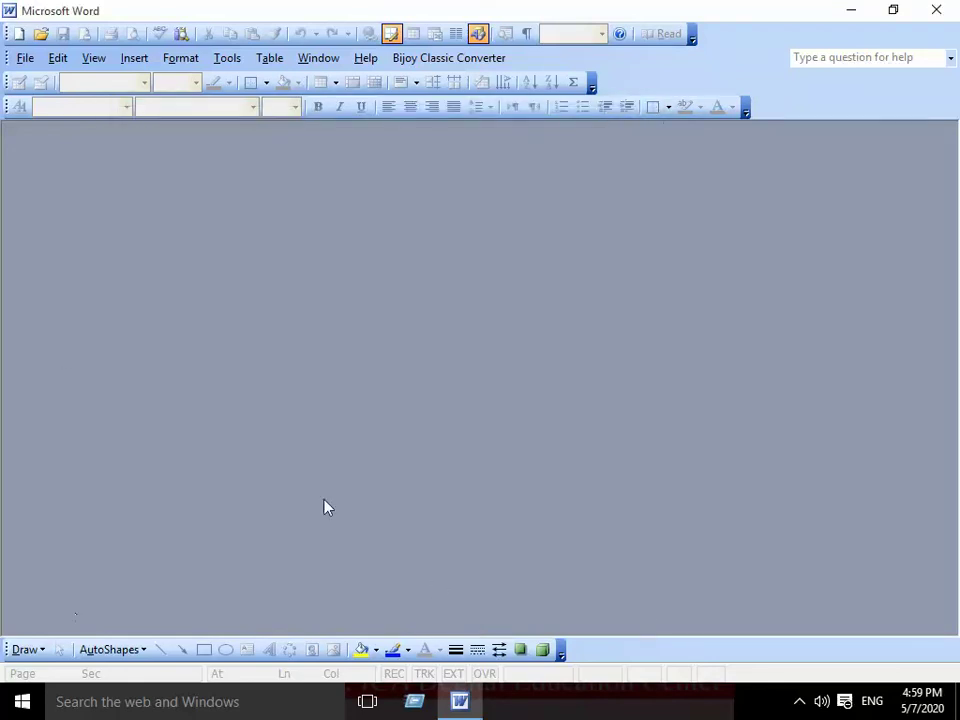
- Create a new blank document
click(25, 57)
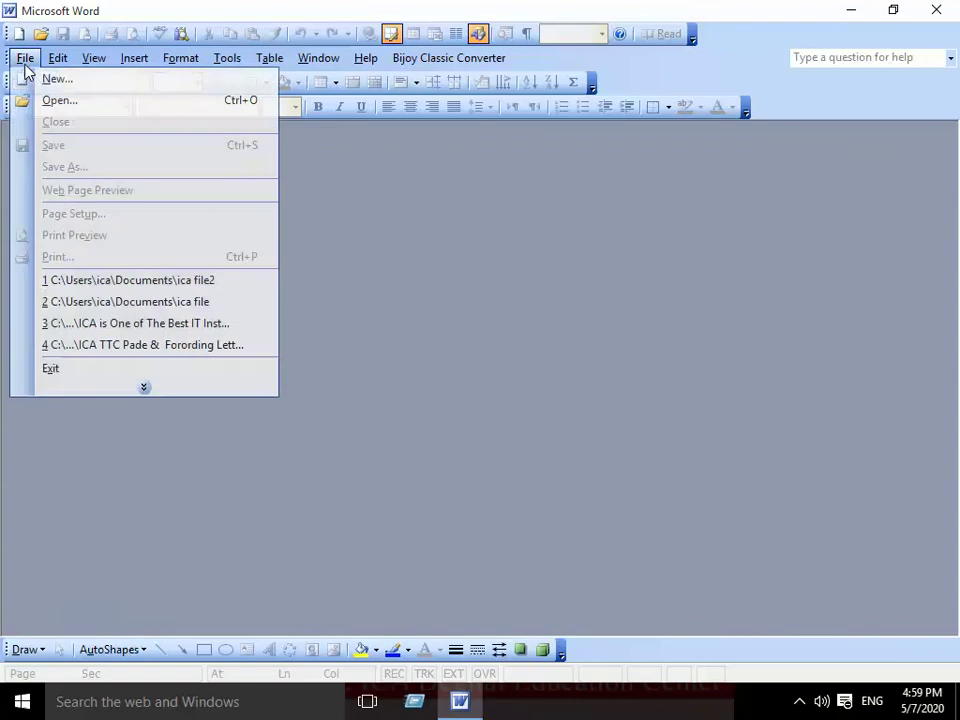
click(55, 80)
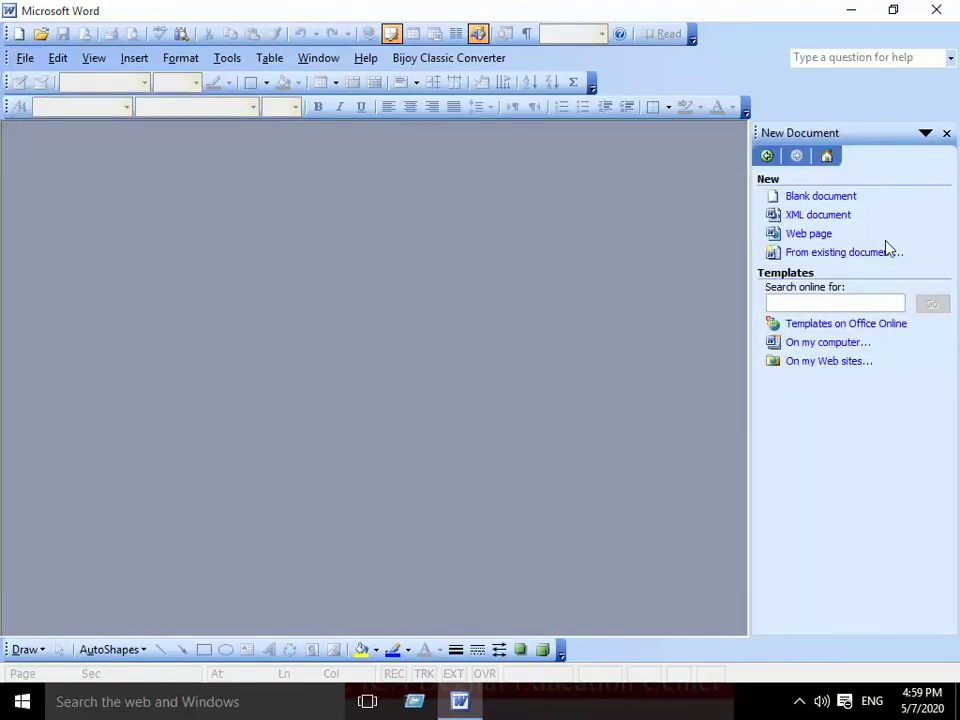
click(25, 58)
click(45, 79)
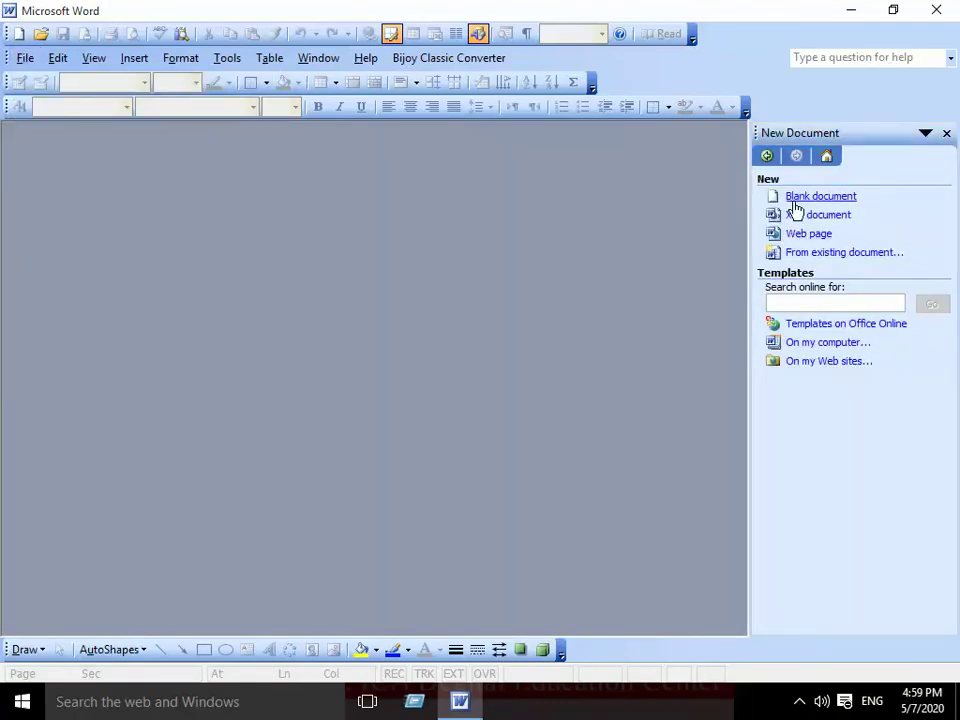
click(797, 202)
scroll(328, 596, down, 10)
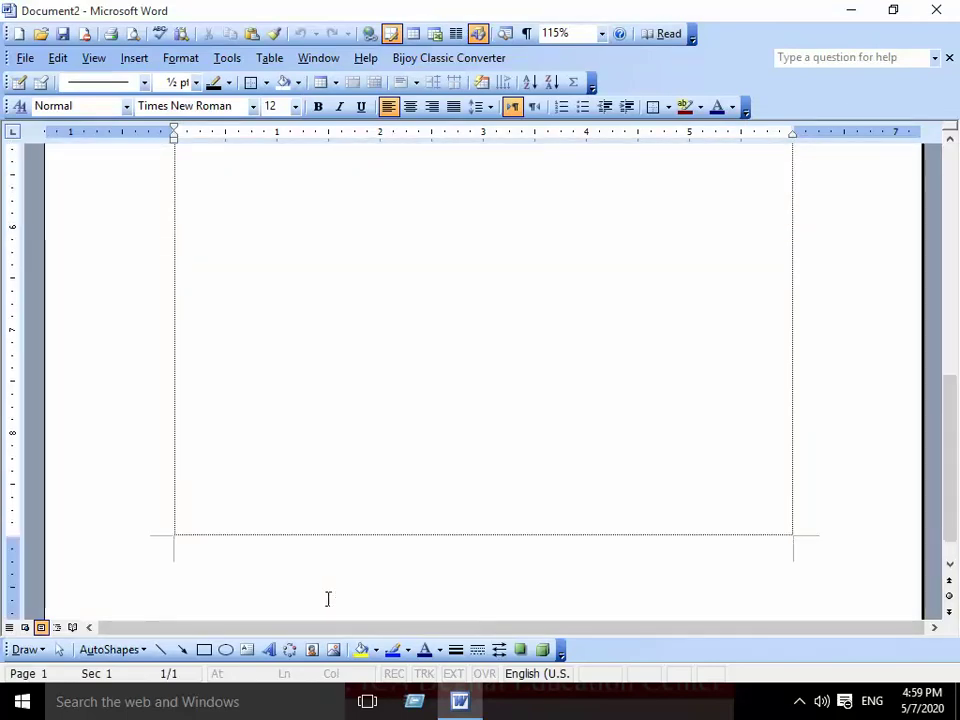
scroll(328, 596, up, 10)
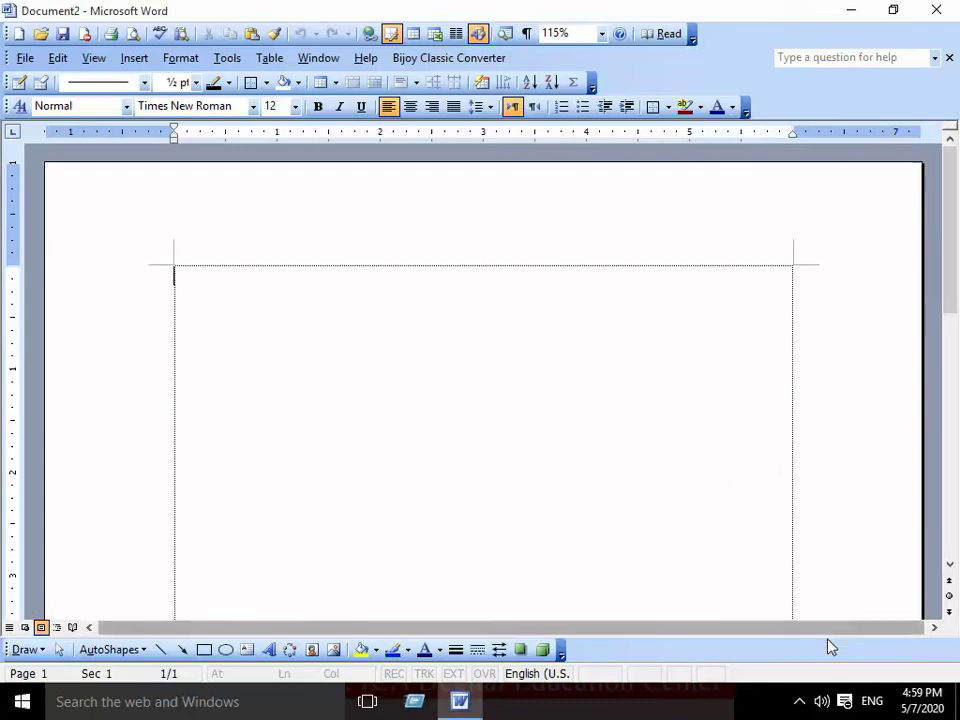
- Set the top page margin of the whole document to 2" in the page setup
click(25, 58)
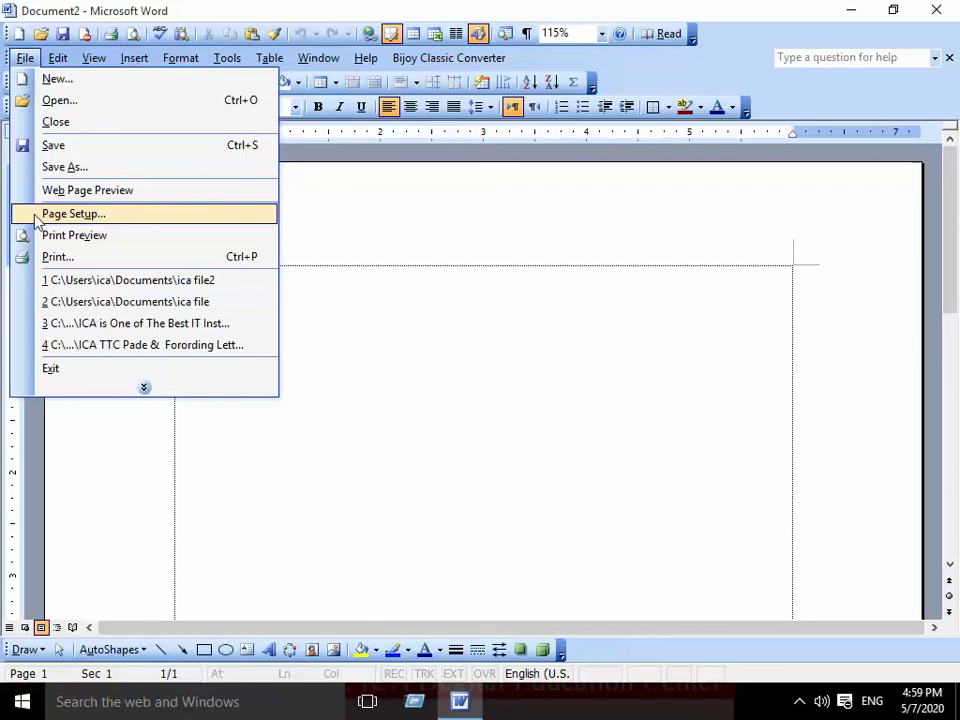
click(114, 218)
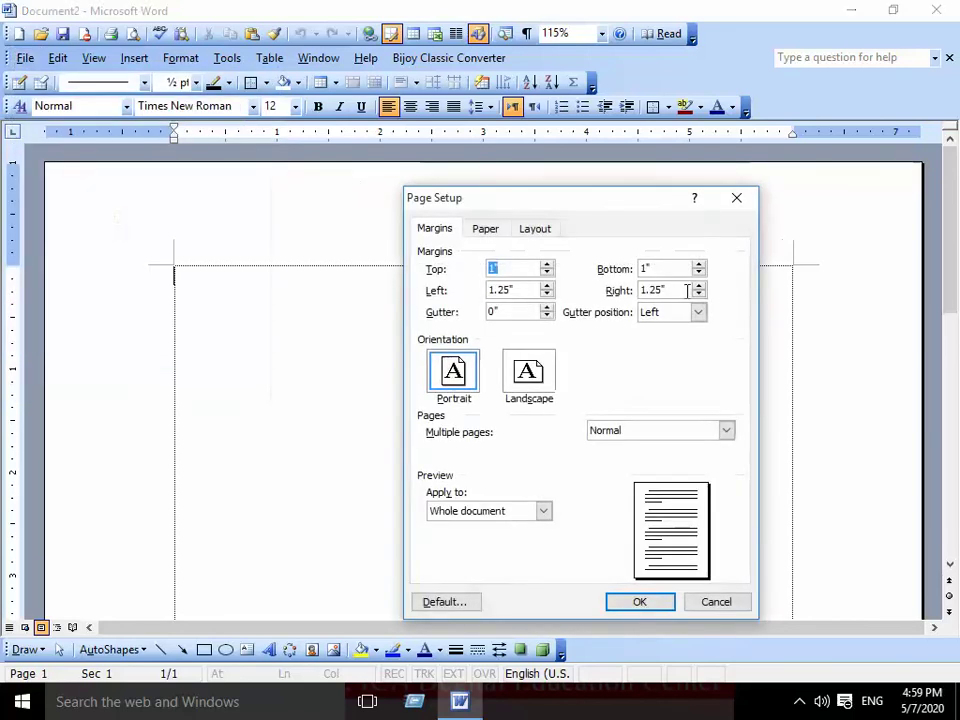
drag(561, 206, 479, 174)
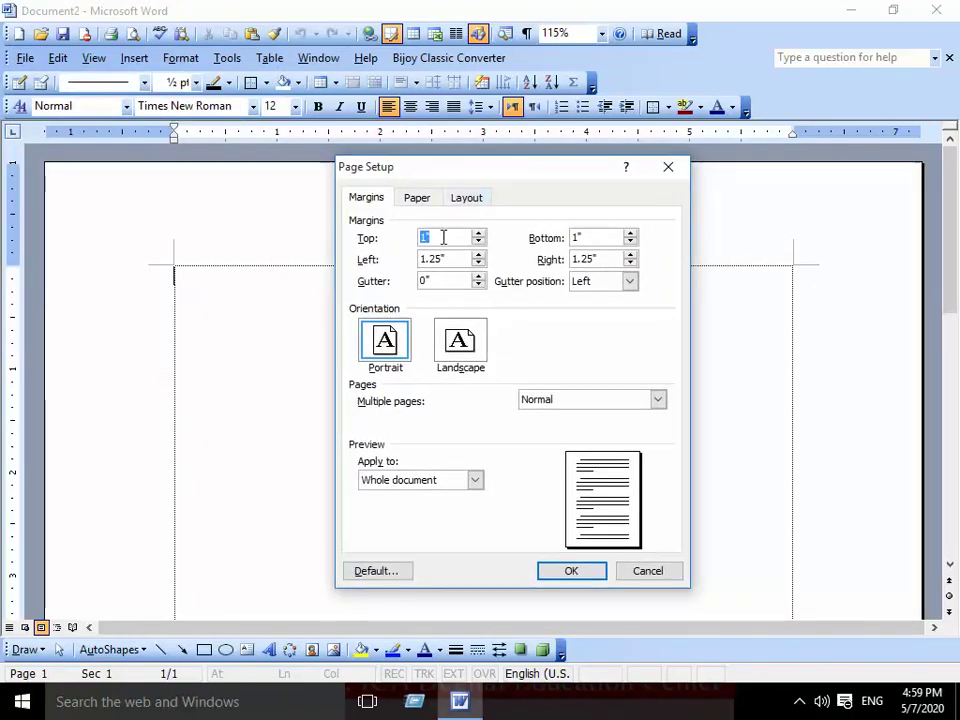
drag(446, 258, 358, 261)
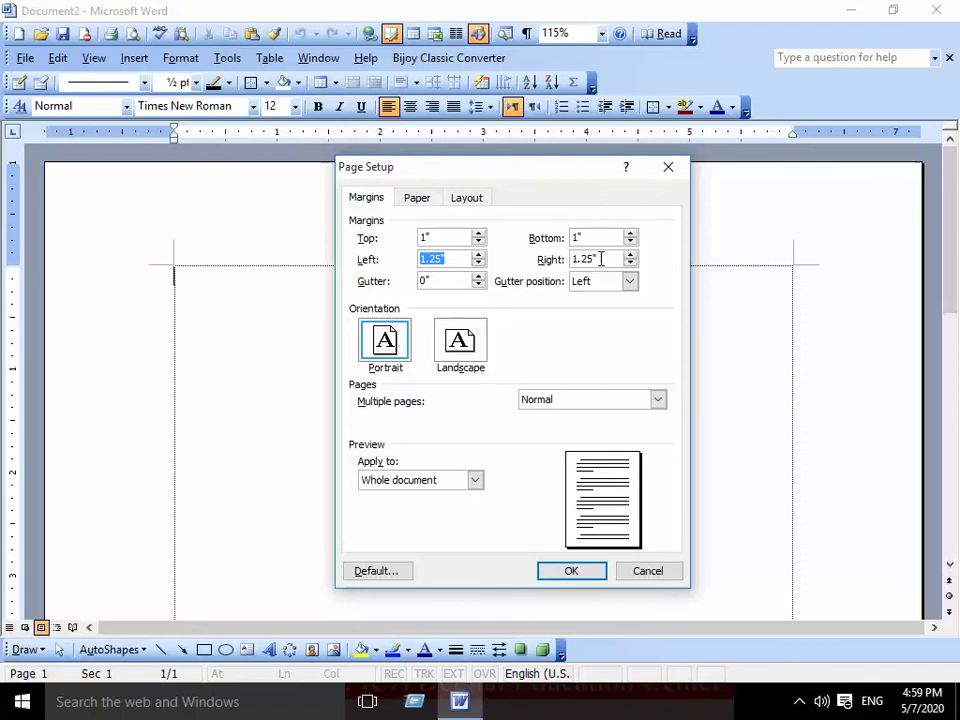
drag(600, 258, 467, 259)
click(575, 238)
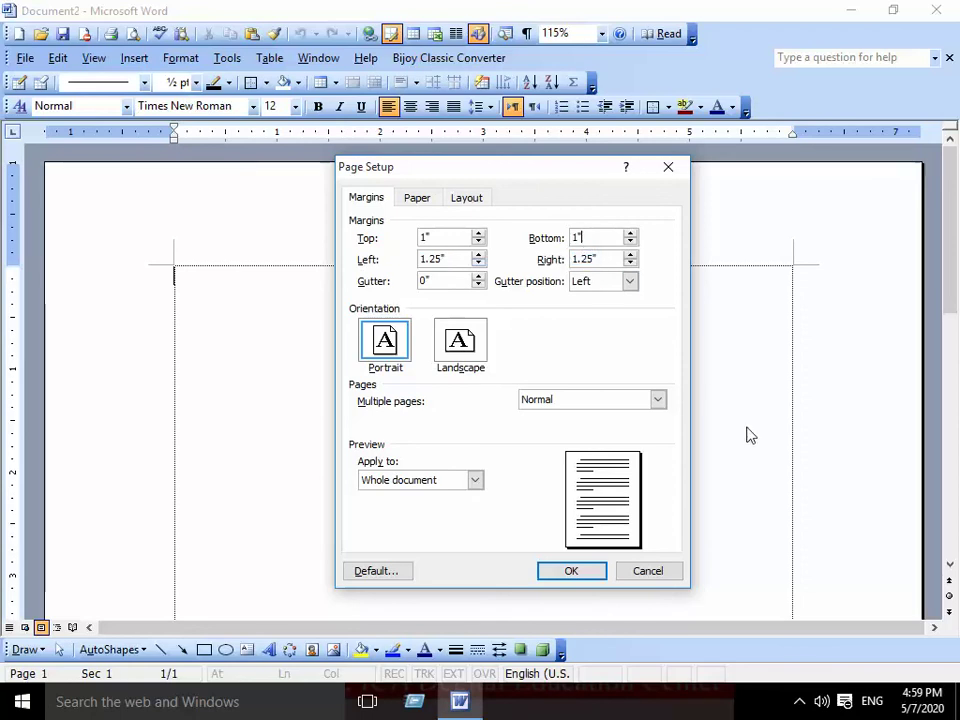
click(479, 235)
click(479, 235)
click(479, 235)
click(479, 235)
click(479, 235)
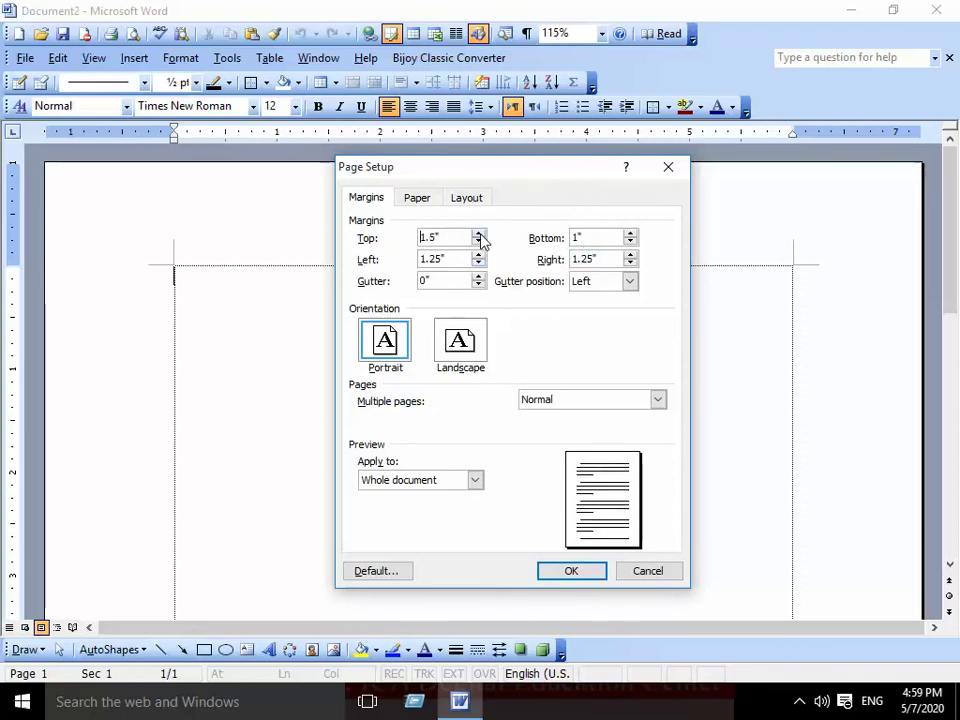
click(479, 235)
click(479, 235)
click(479, 235)
click(479, 235)
click(479, 235)
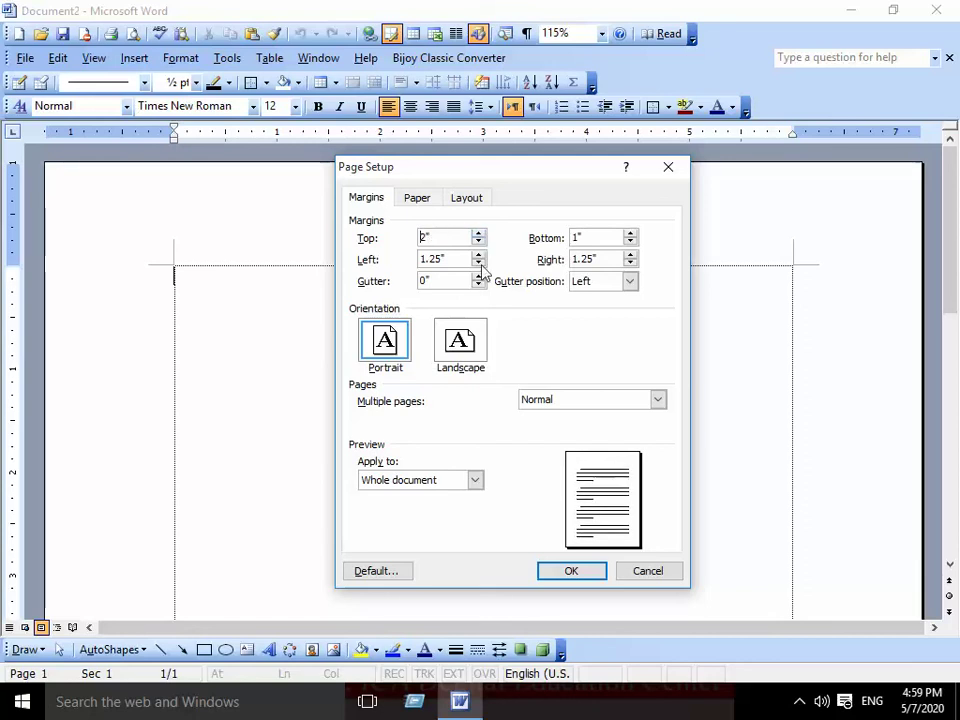
click(479, 243)
click(479, 243)
click(479, 245)
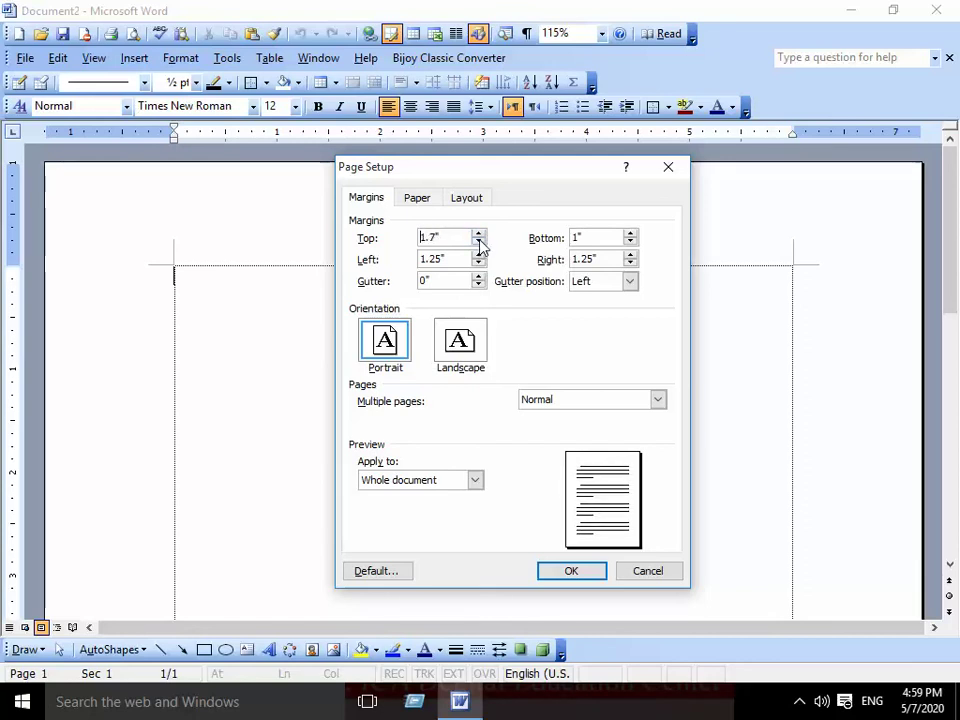
click(479, 235)
click(479, 235)
click(479, 235)
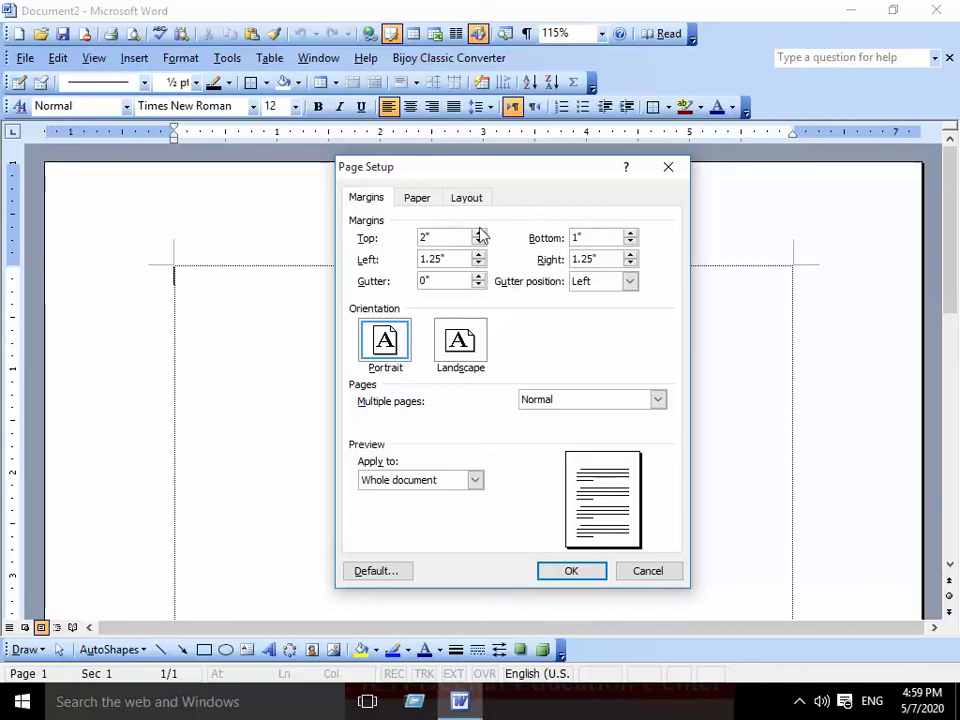
click(570, 575)
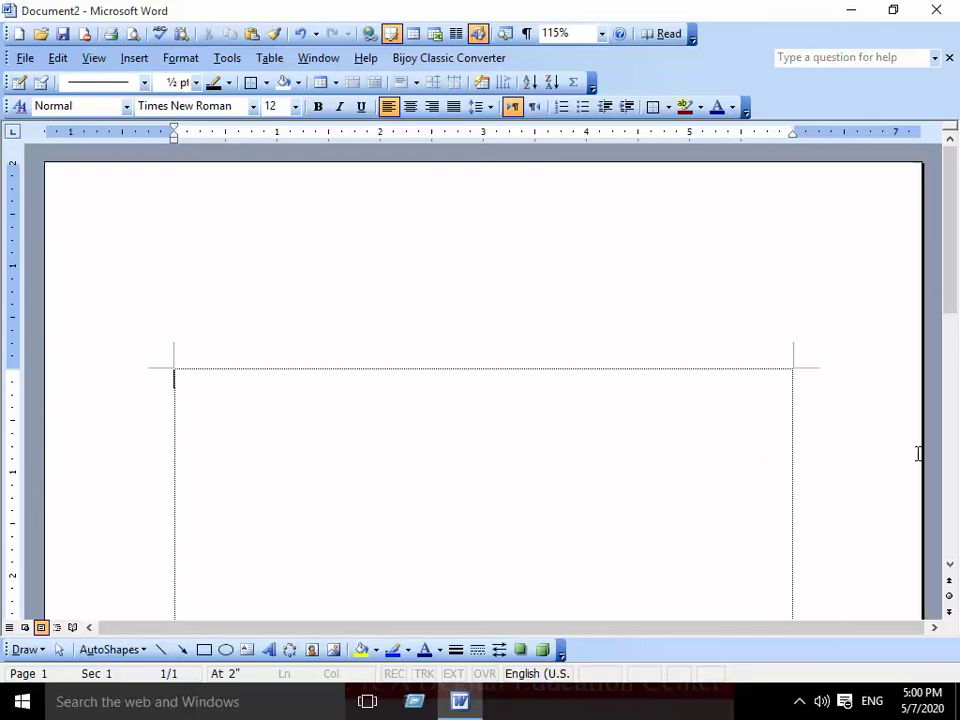
- Set the top page margin back to 1" for the whole document
click(24, 57)
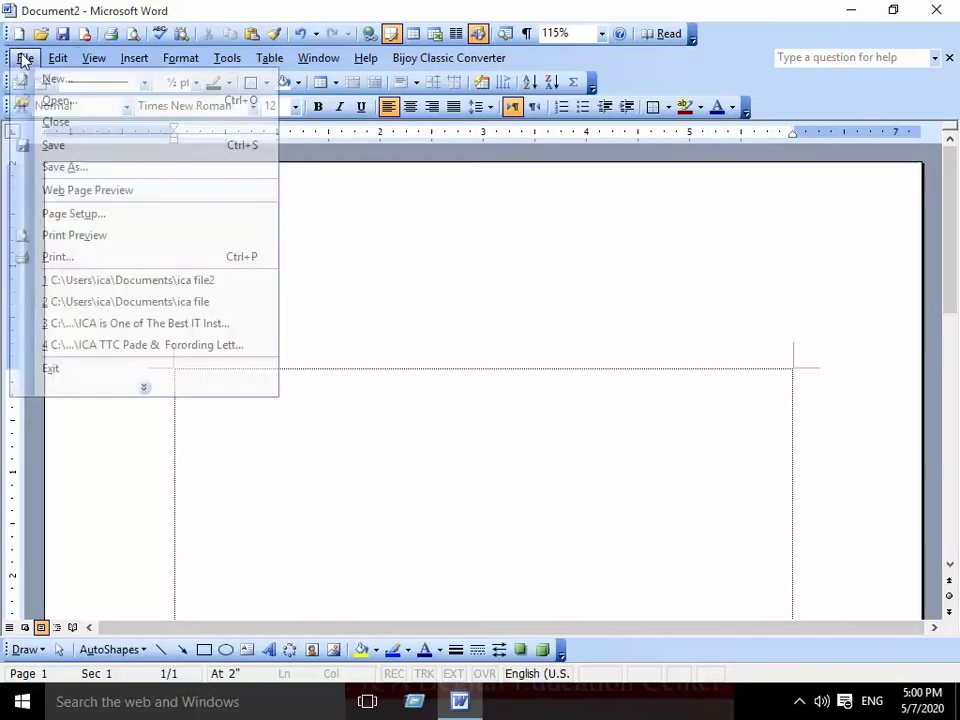
click(100, 214)
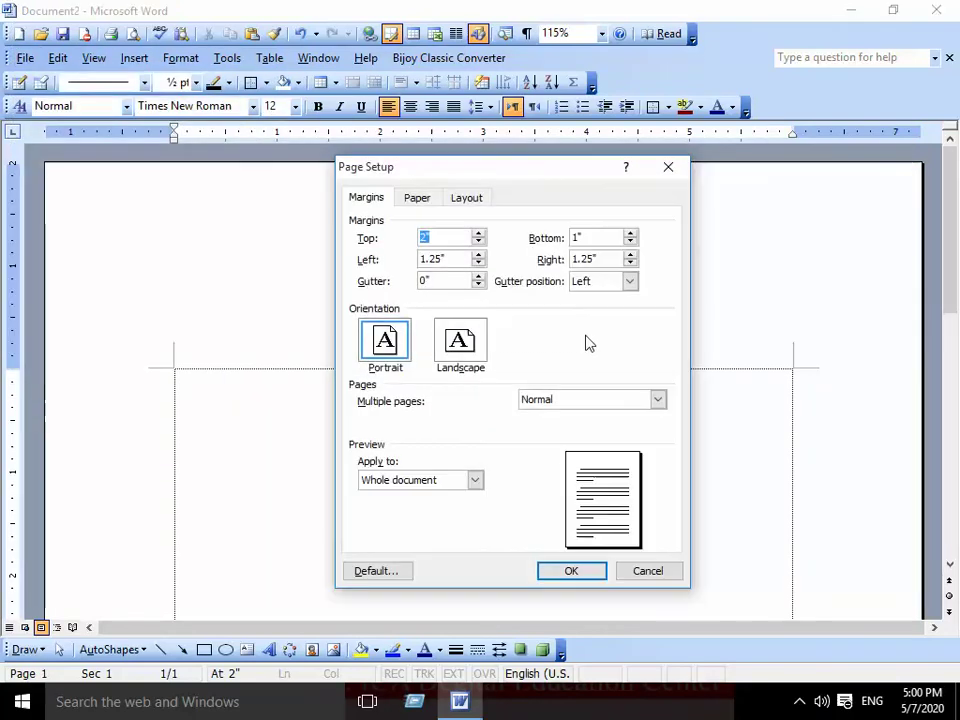
click(479, 243)
click(479, 243)
click(479, 243)
click(479, 243)
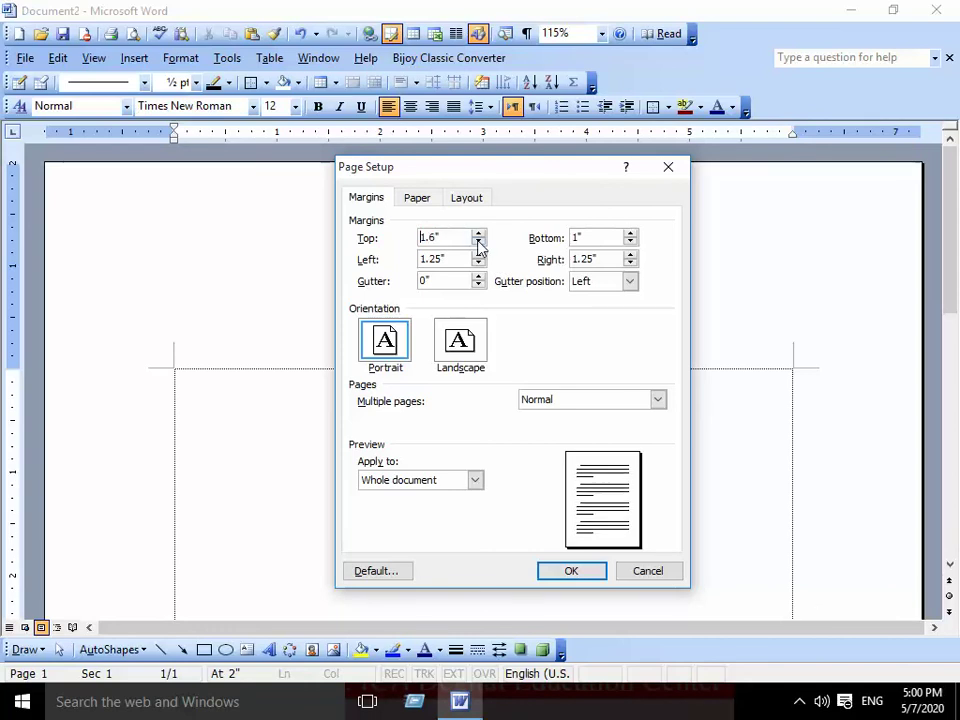
click(479, 243)
click(479, 243)
click(479, 243)
click(479, 243)
click(479, 243)
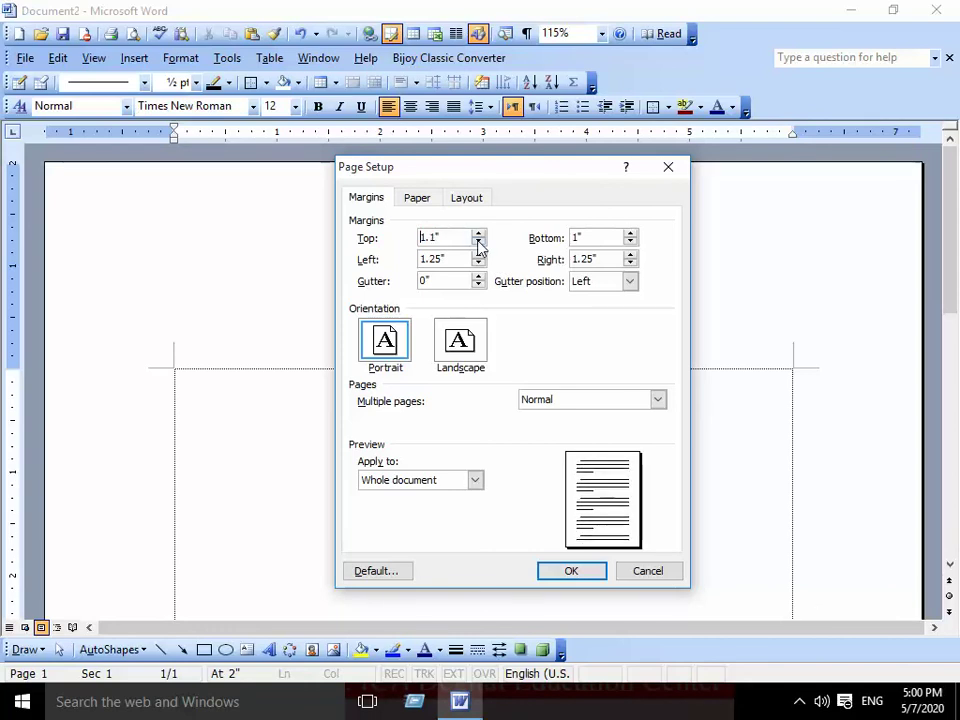
click(479, 243)
click(566, 574)
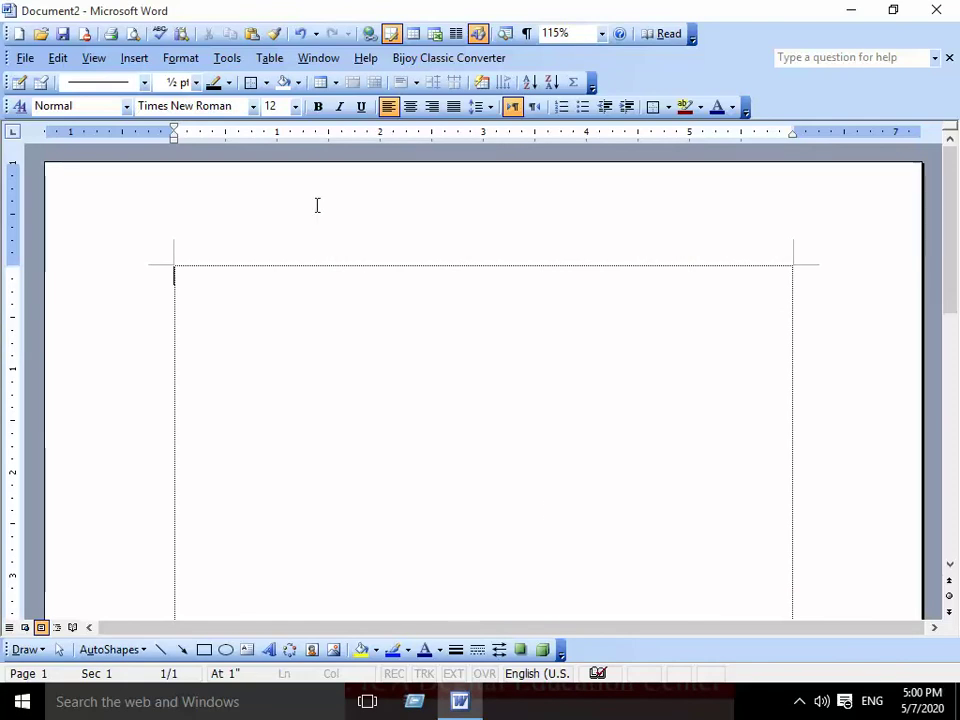
- Review the top, left and bottom margin settings in the page setup and close the dialog
click(25, 57)
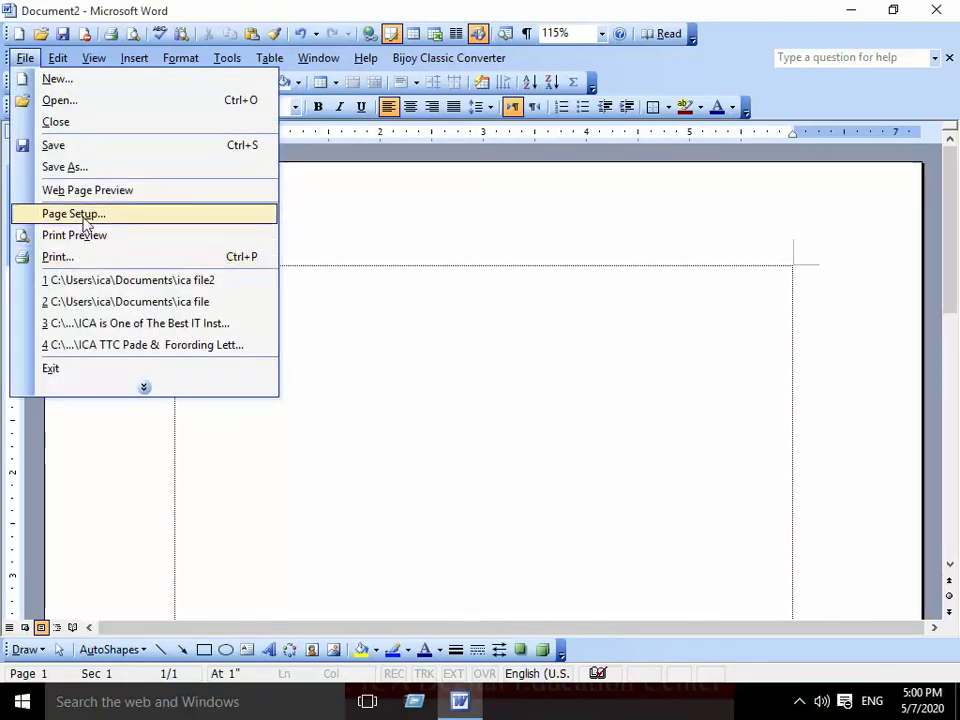
click(62, 214)
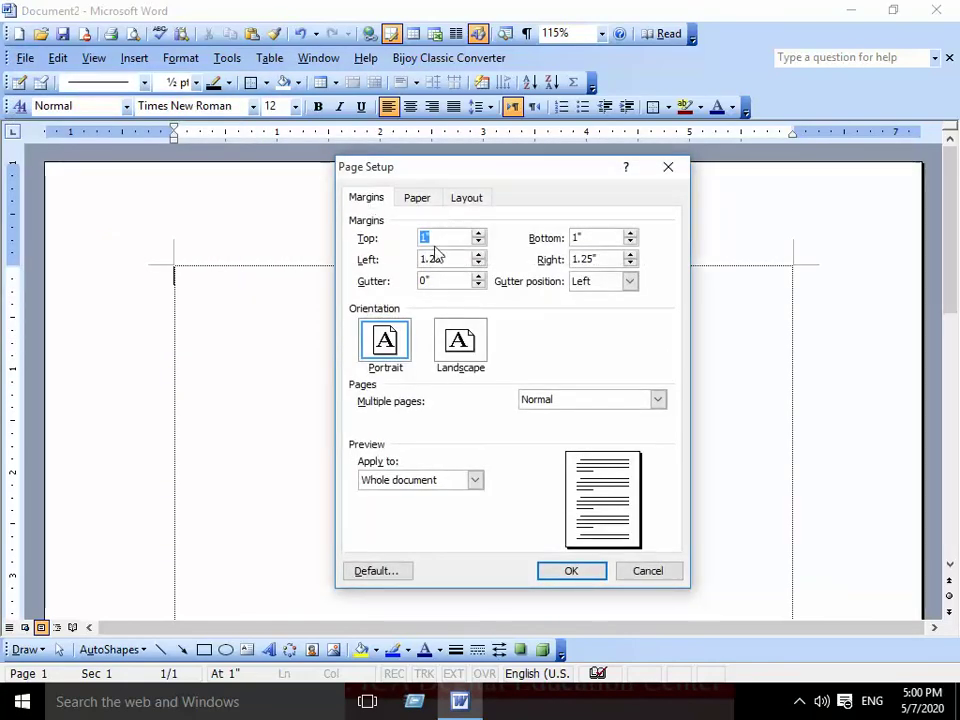
click(445, 237)
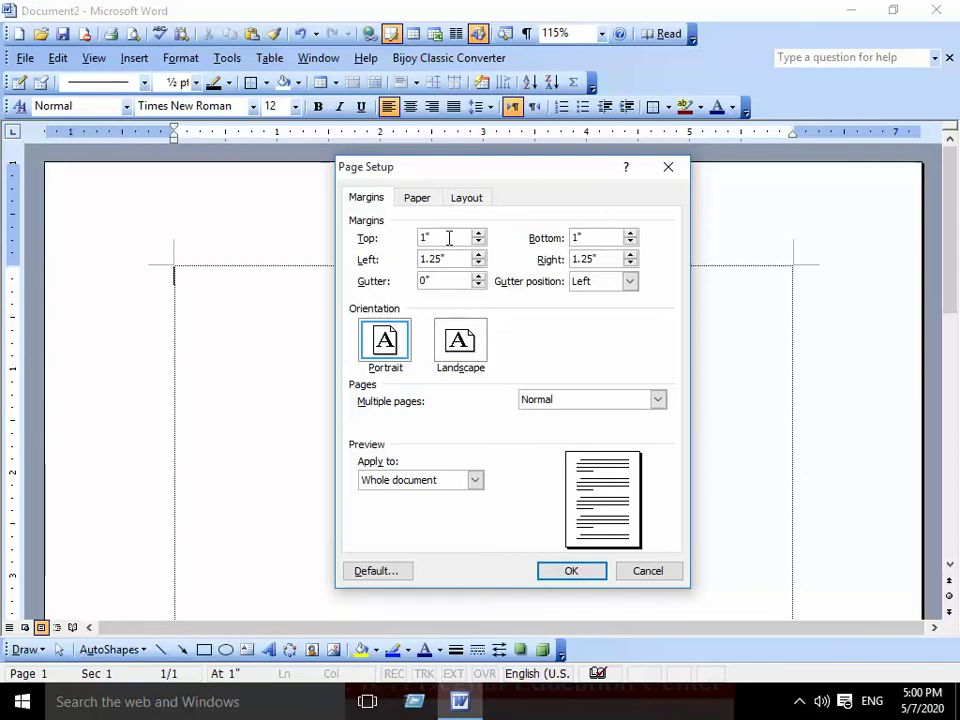
click(447, 259)
click(588, 237)
click(572, 578)
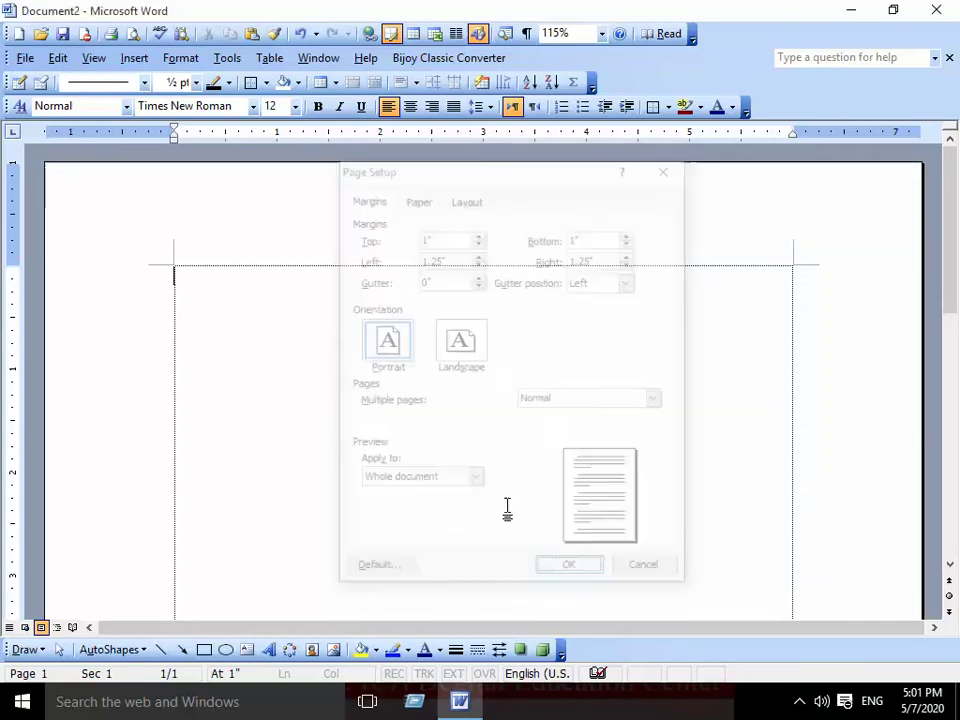
- Open the print preview of the blank document and zoom it to 50%
click(25, 57)
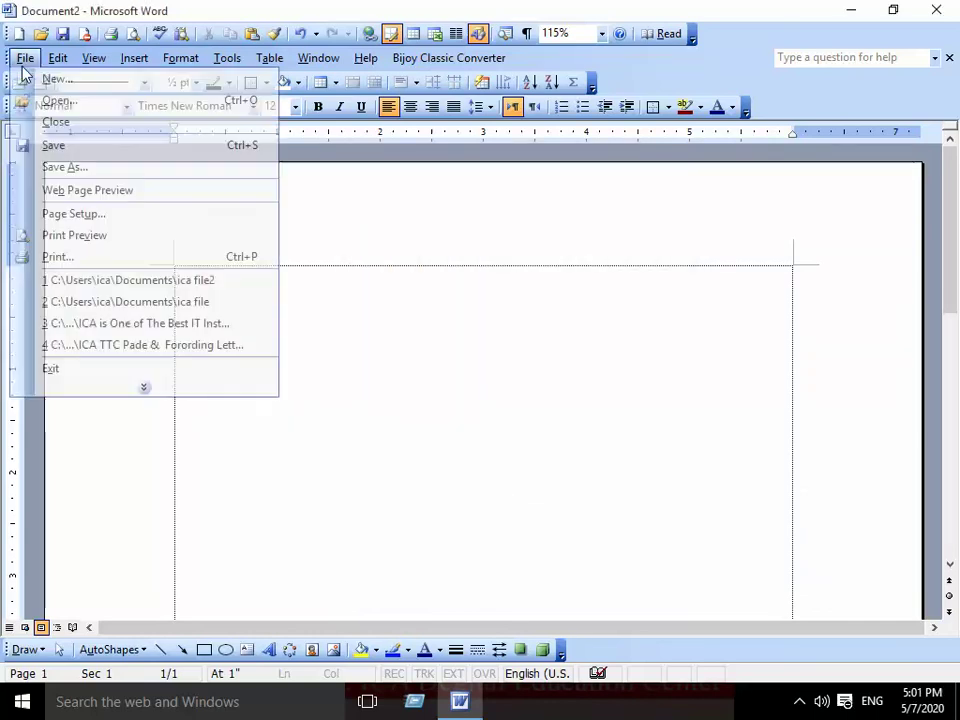
click(106, 237)
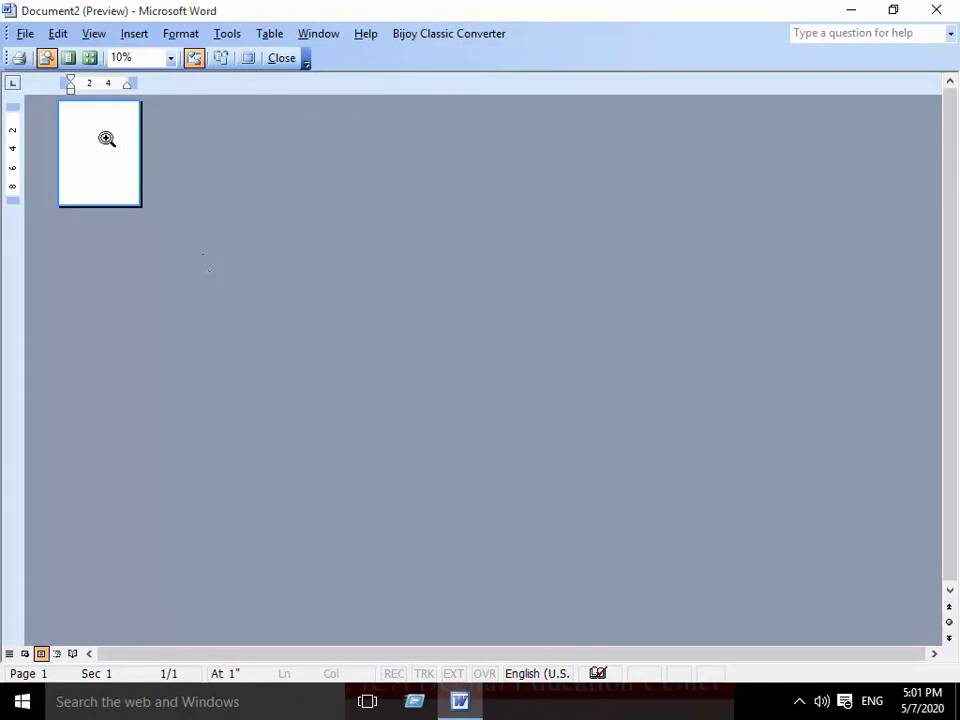
click(171, 58)
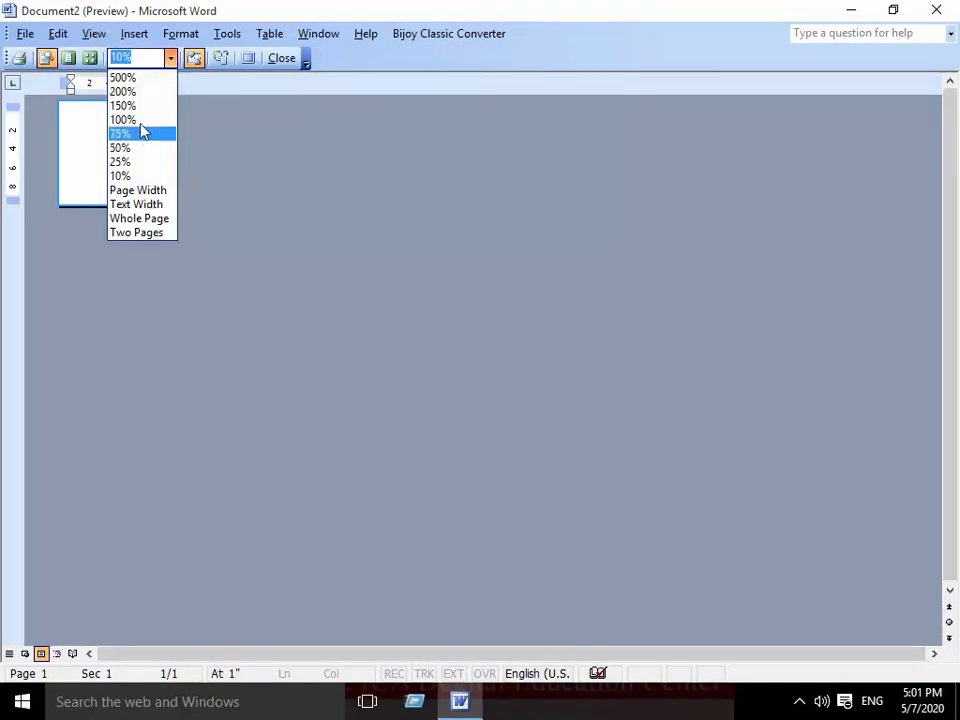
click(134, 147)
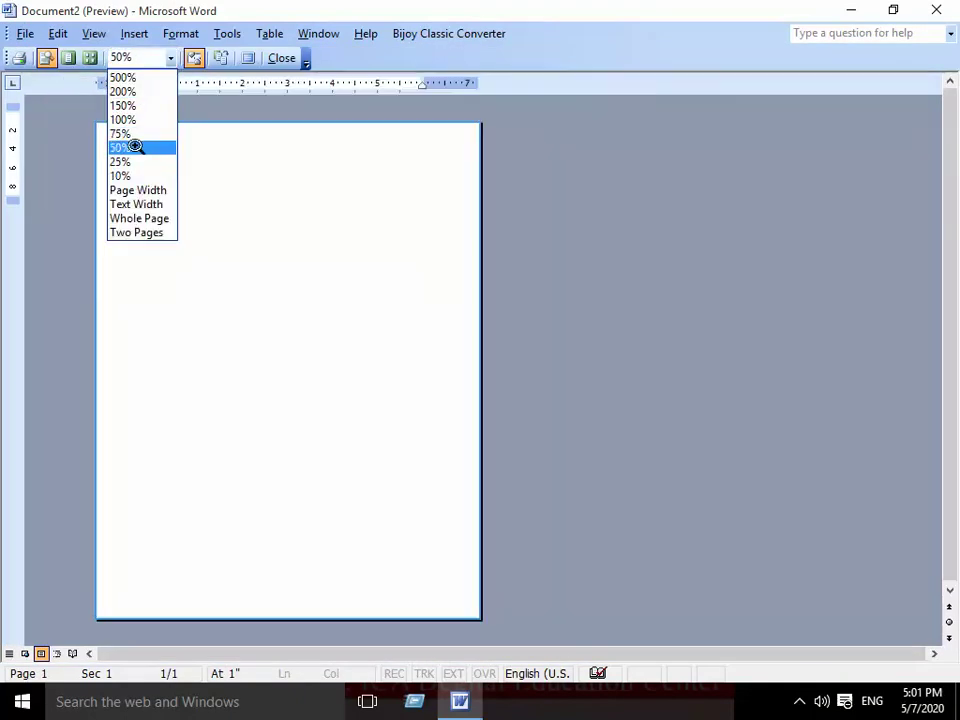
click(171, 58)
click(143, 150)
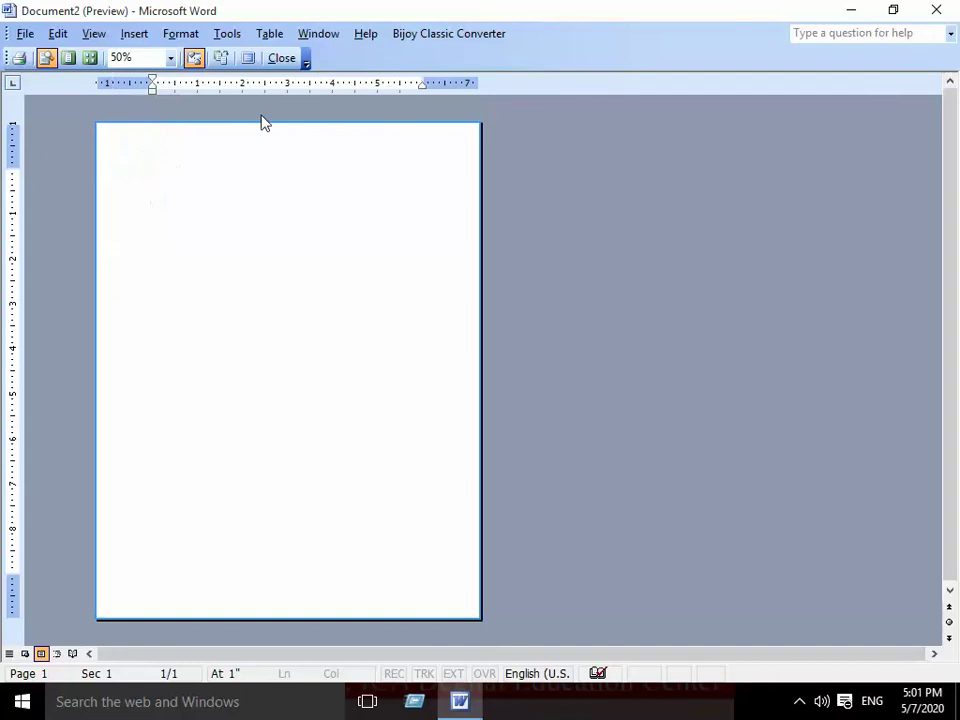
- Set the page orientation of the whole document to Landscape in the page setup
click(23, 34)
click(101, 190)
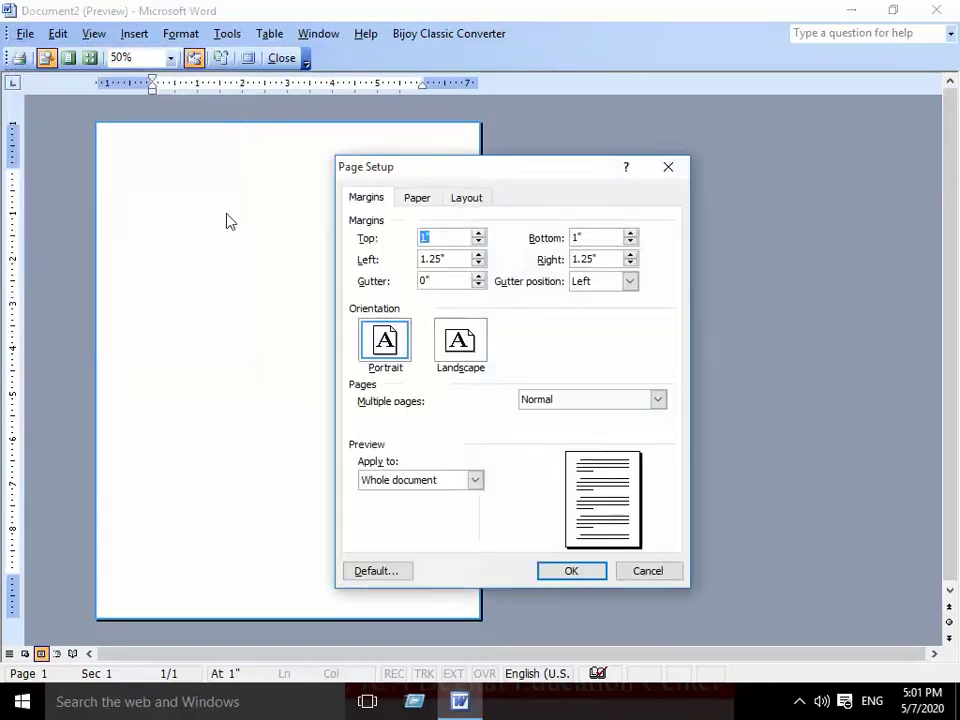
click(460, 342)
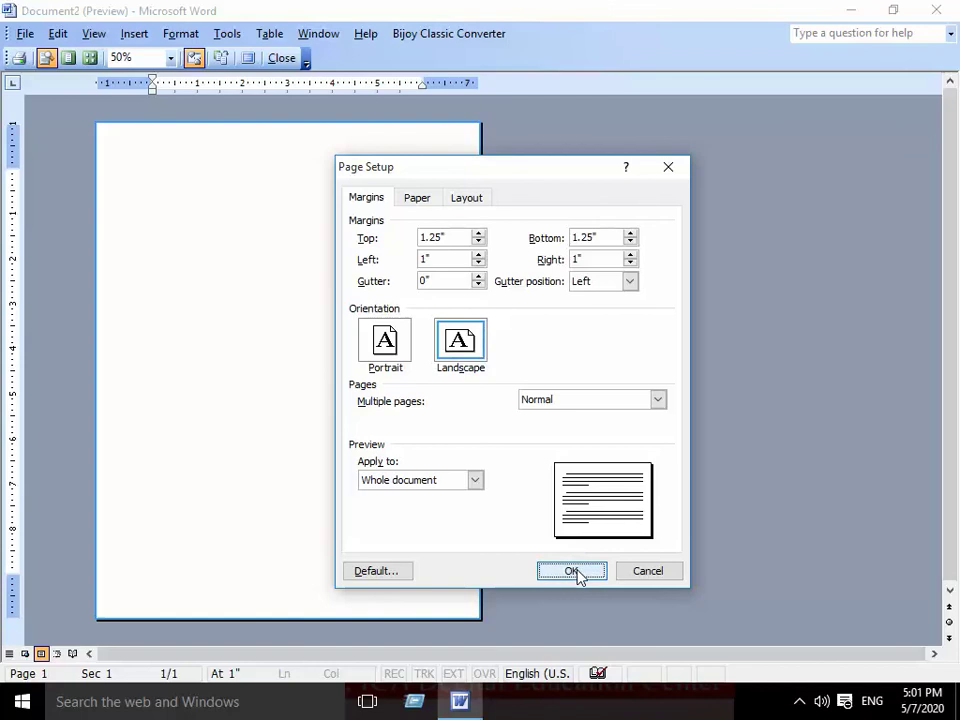
click(573, 572)
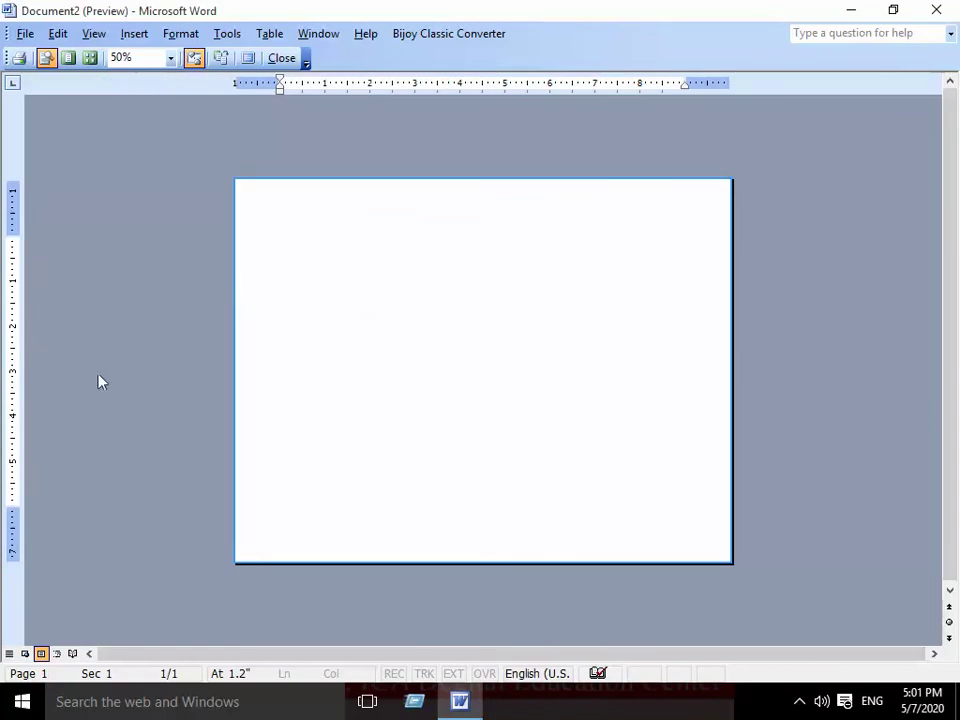
- Set the page orientation back to Portrait for the whole document and close the print preview
click(25, 34)
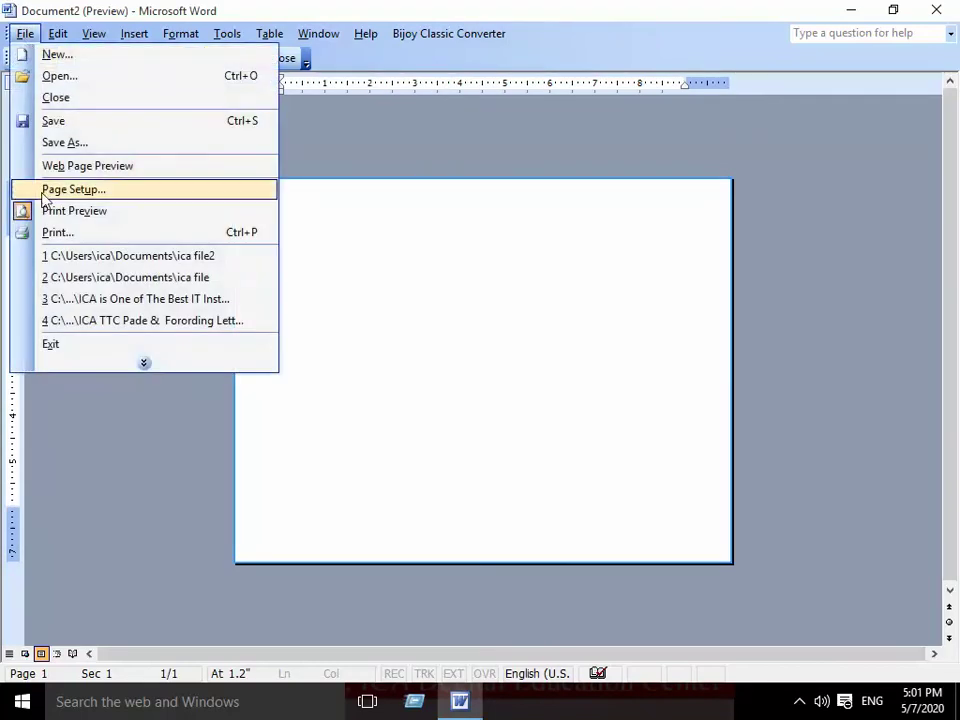
click(72, 189)
click(385, 341)
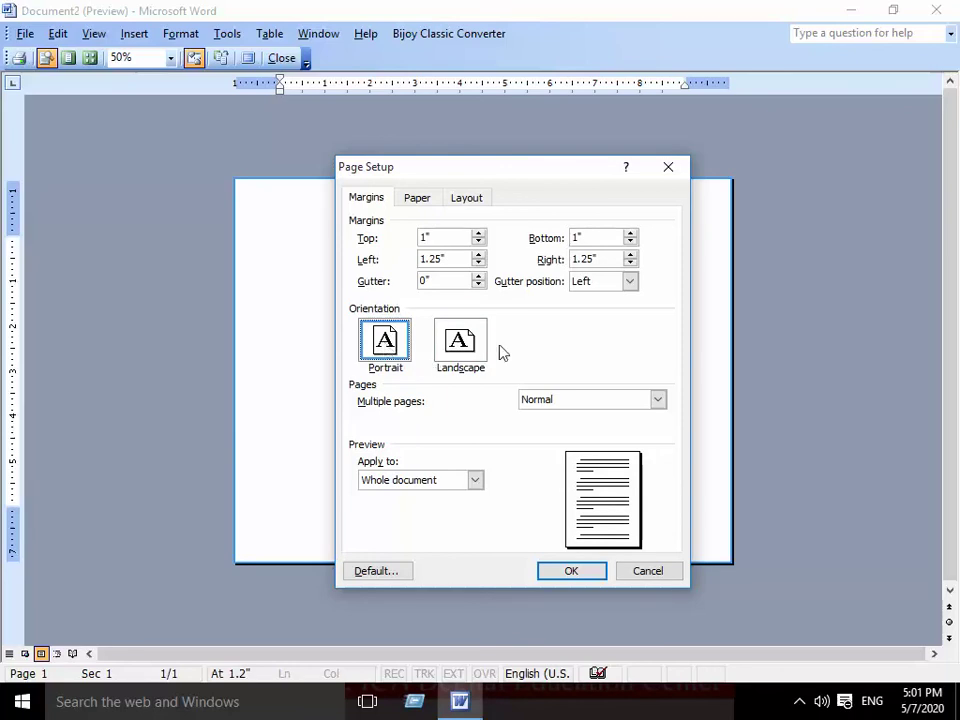
click(460, 341)
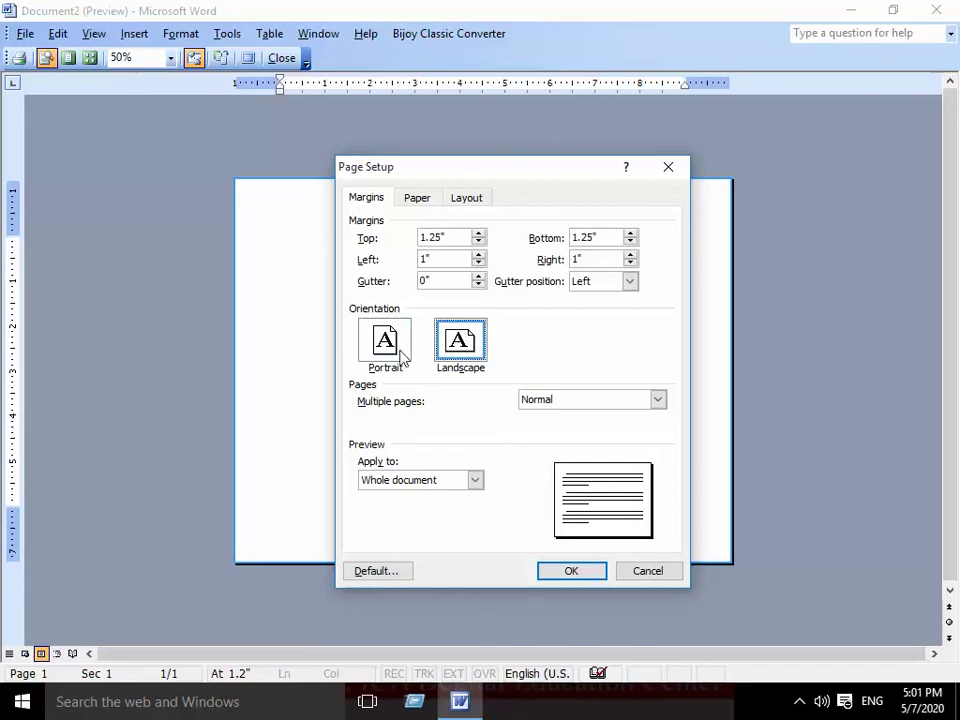
click(371, 357)
click(592, 573)
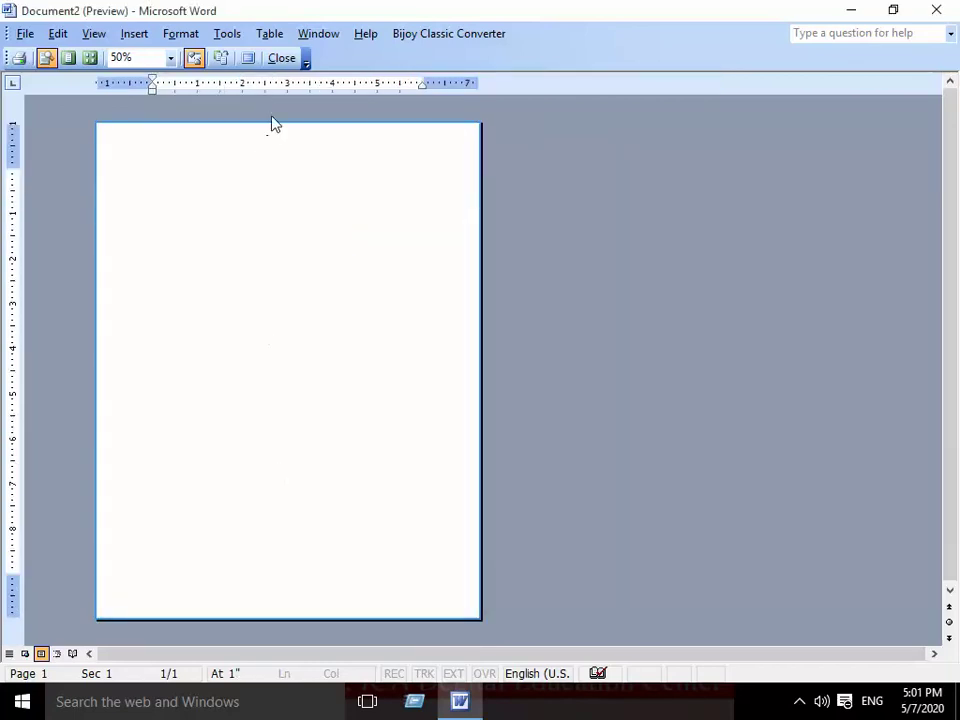
click(282, 58)
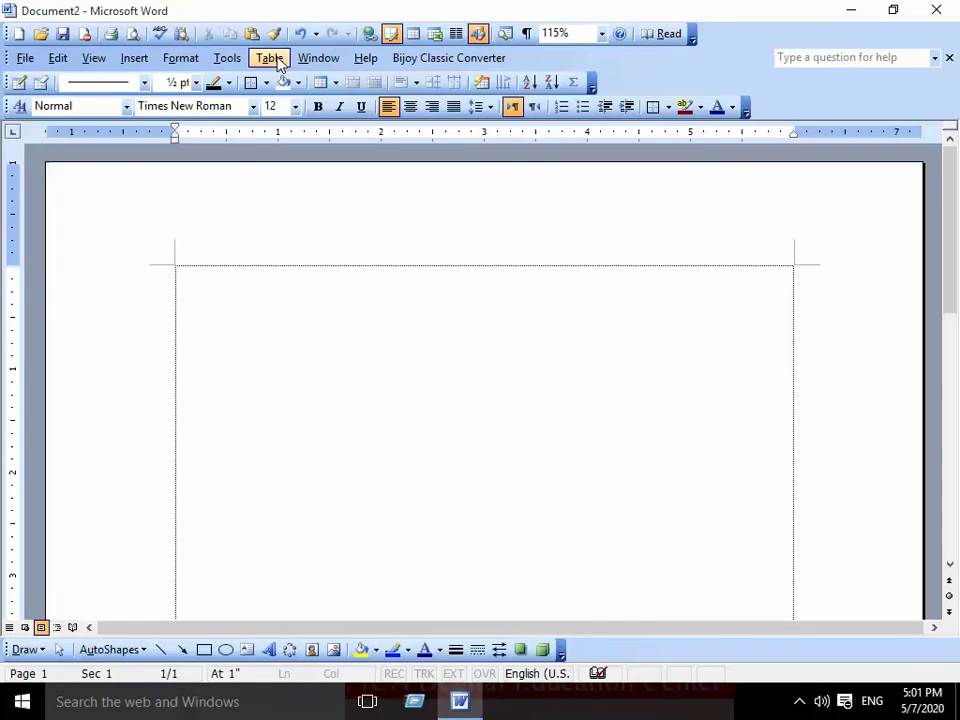
- Set the paper size of the whole document to A4 in the page setup and look over the page
click(26, 59)
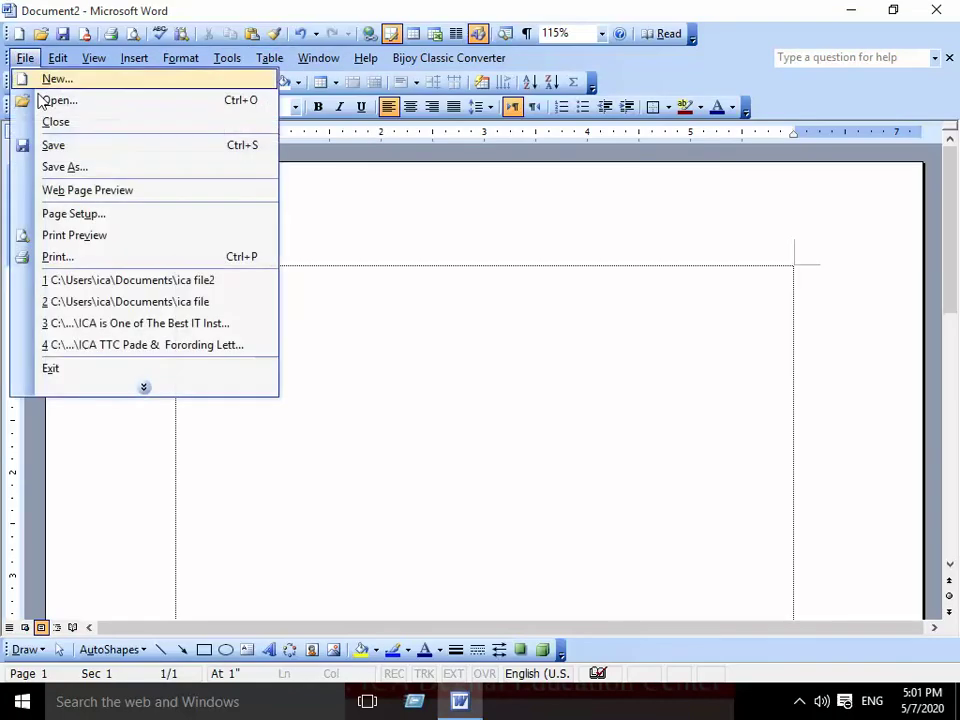
click(94, 214)
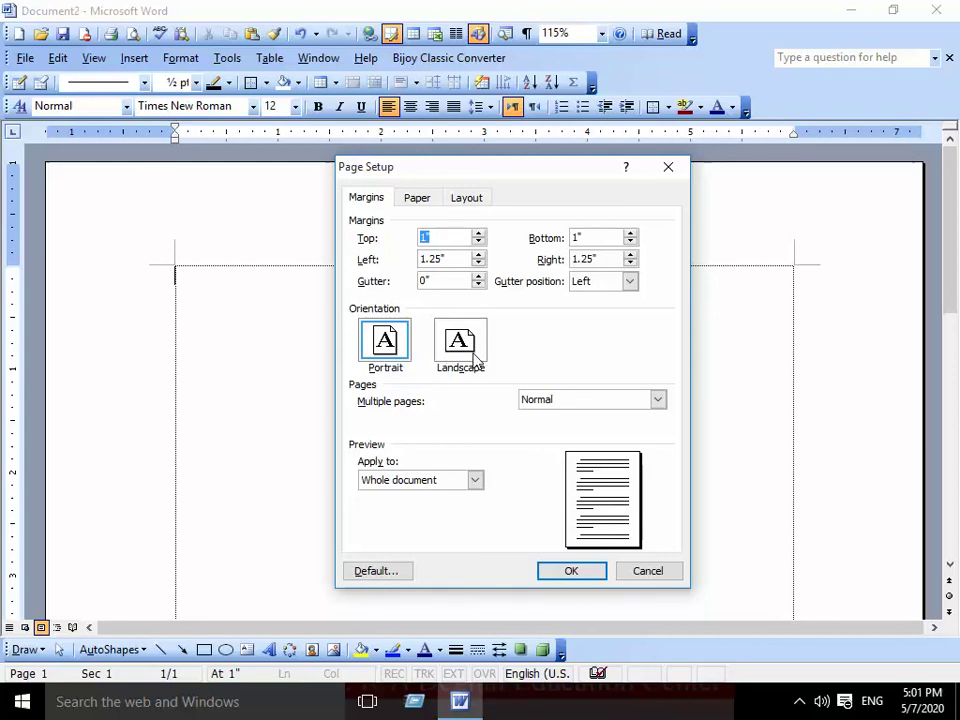
click(424, 201)
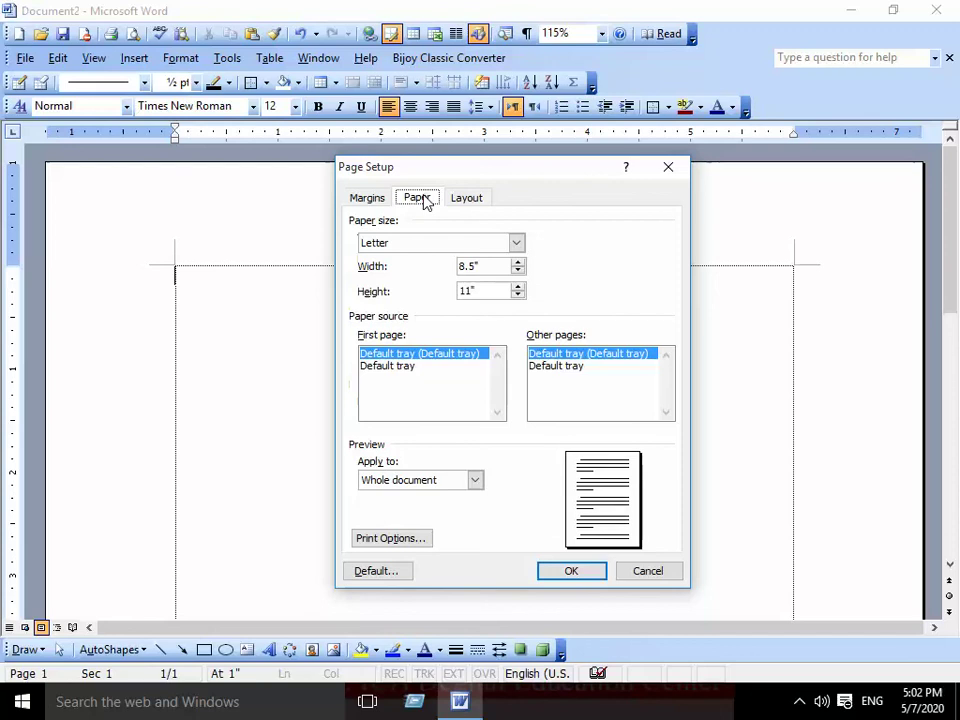
click(413, 246)
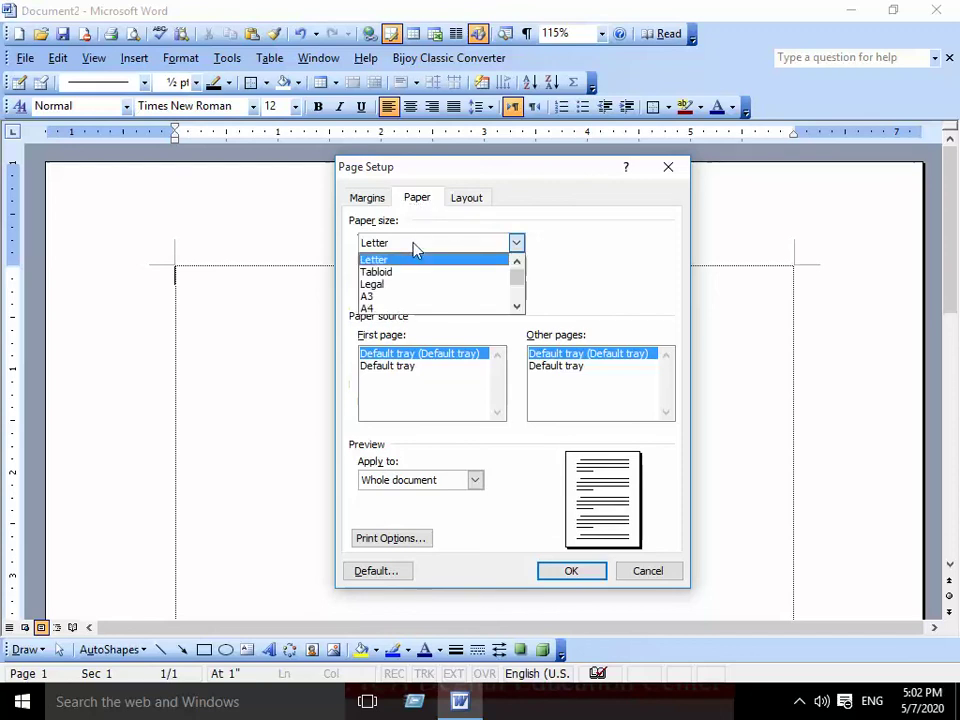
click(369, 309)
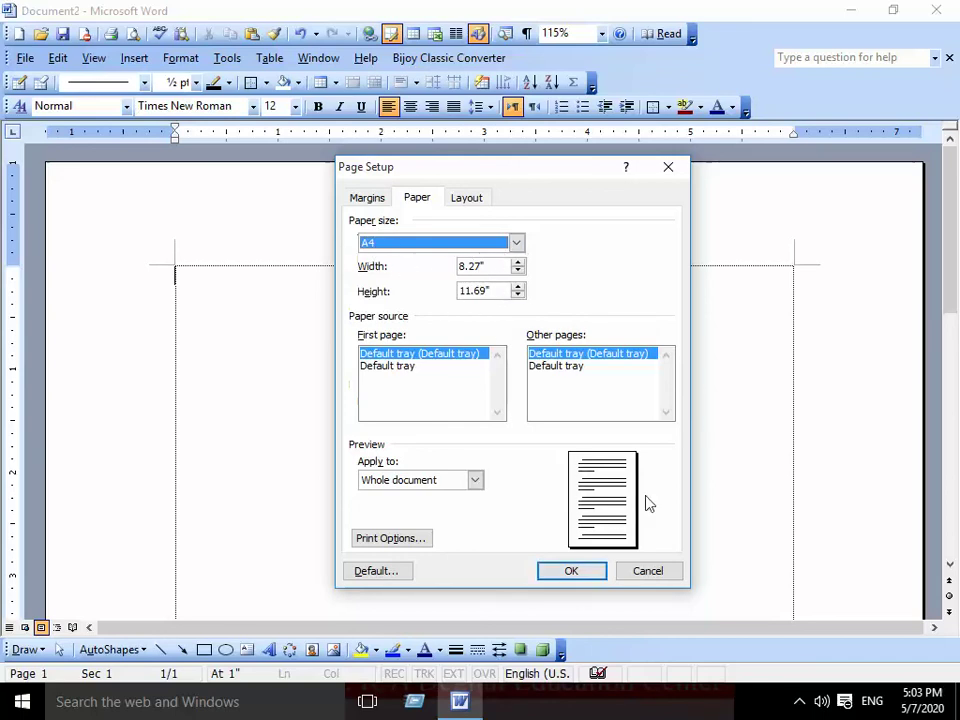
click(589, 576)
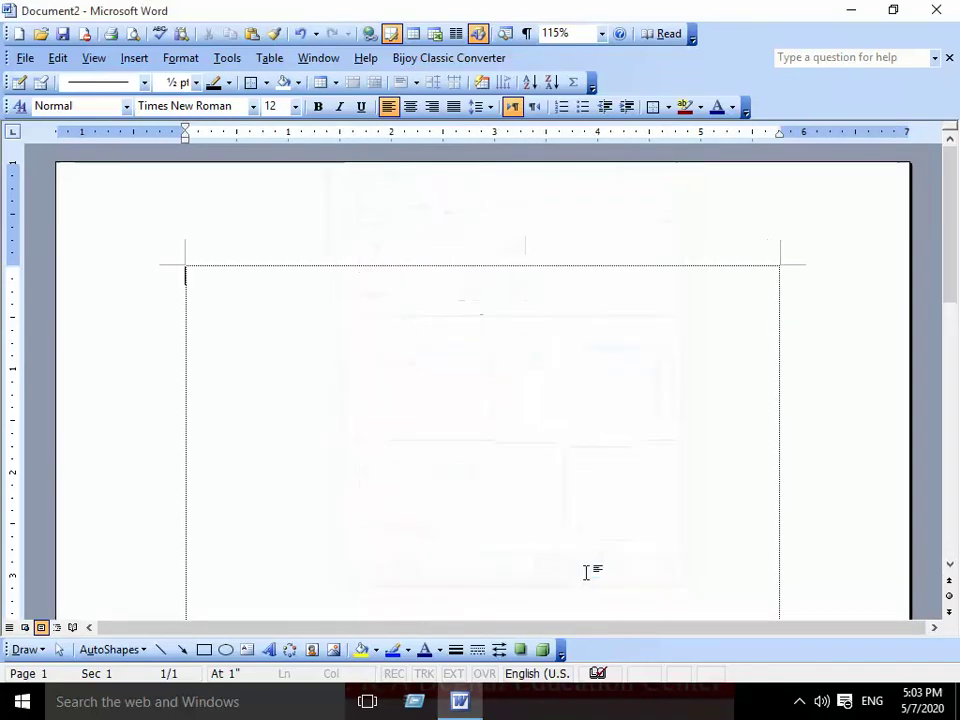
scroll(390, 457, down, 15)
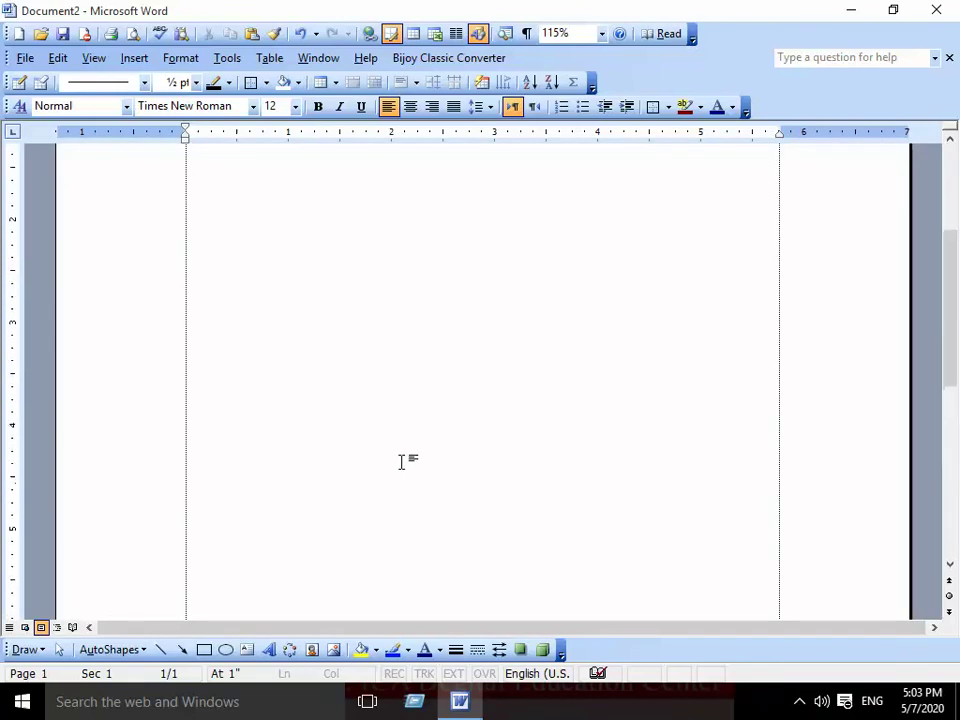
scroll(420, 436, up, 15)
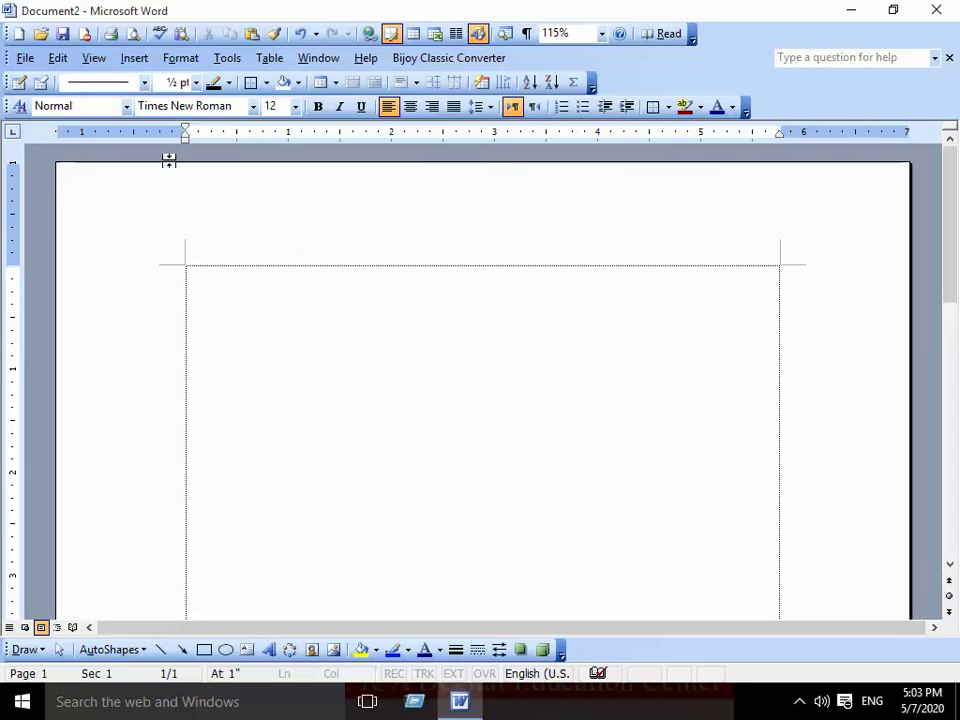
- Change the paper size of the whole document to Legal in the page setup
click(25, 59)
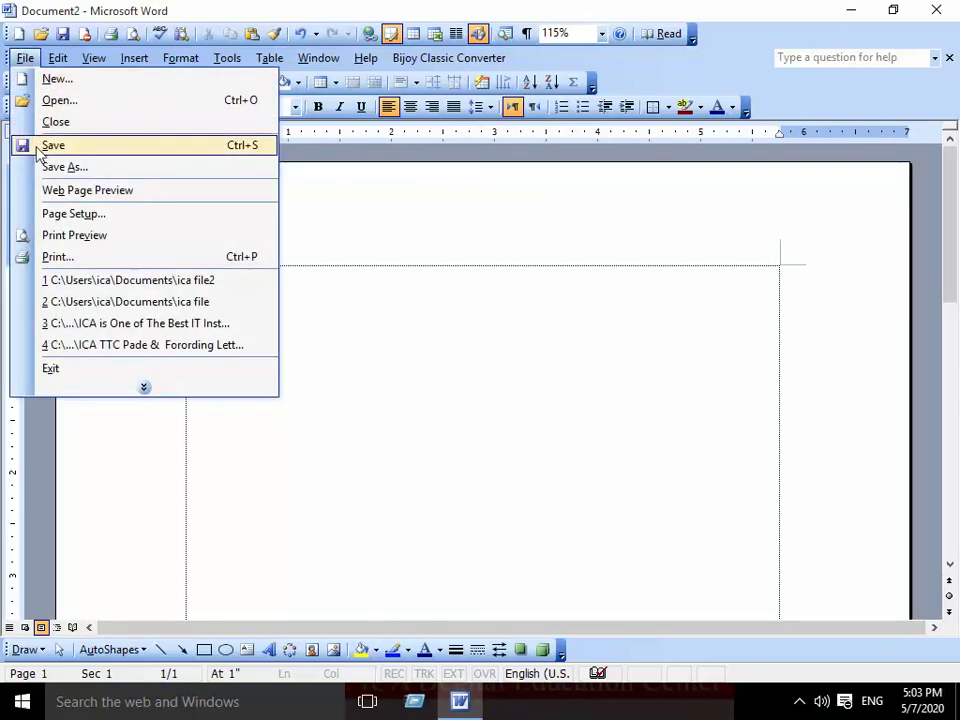
click(88, 215)
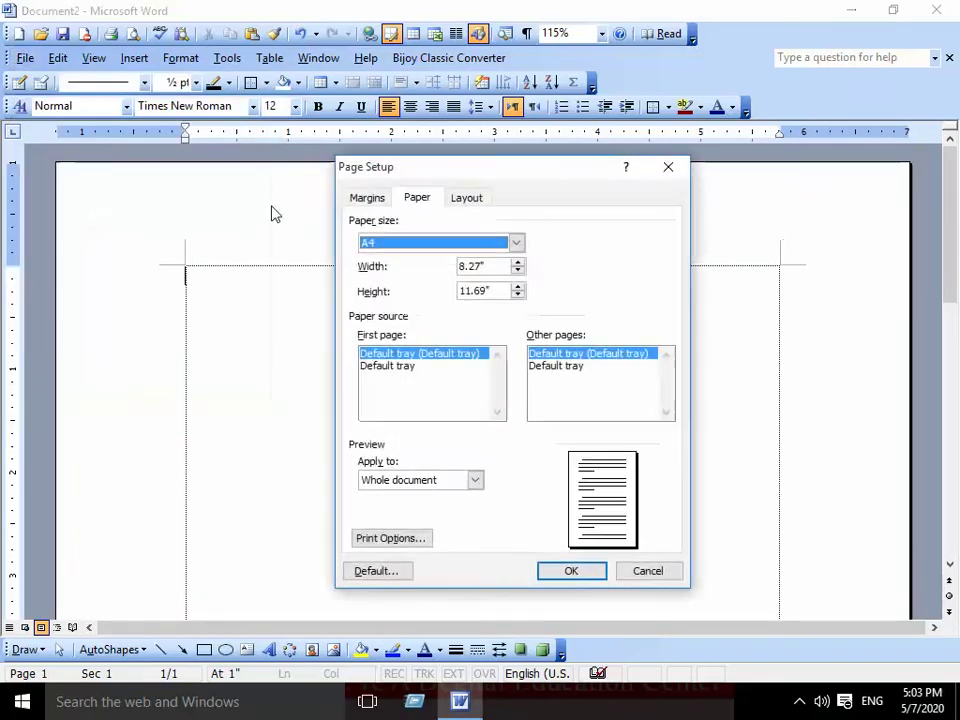
click(372, 200)
click(425, 200)
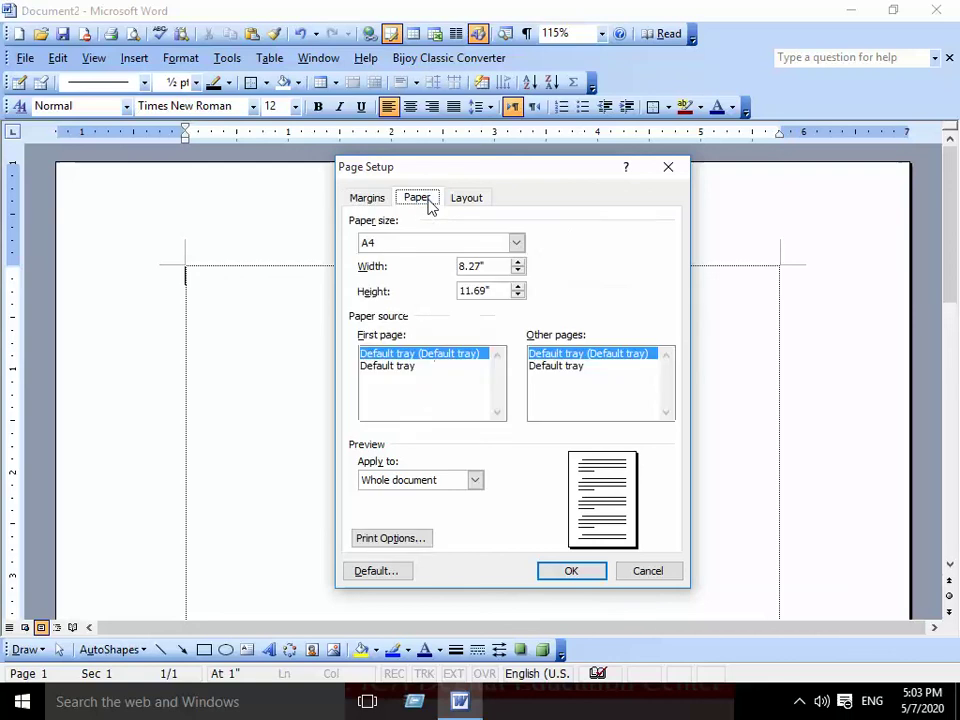
click(414, 245)
click(385, 284)
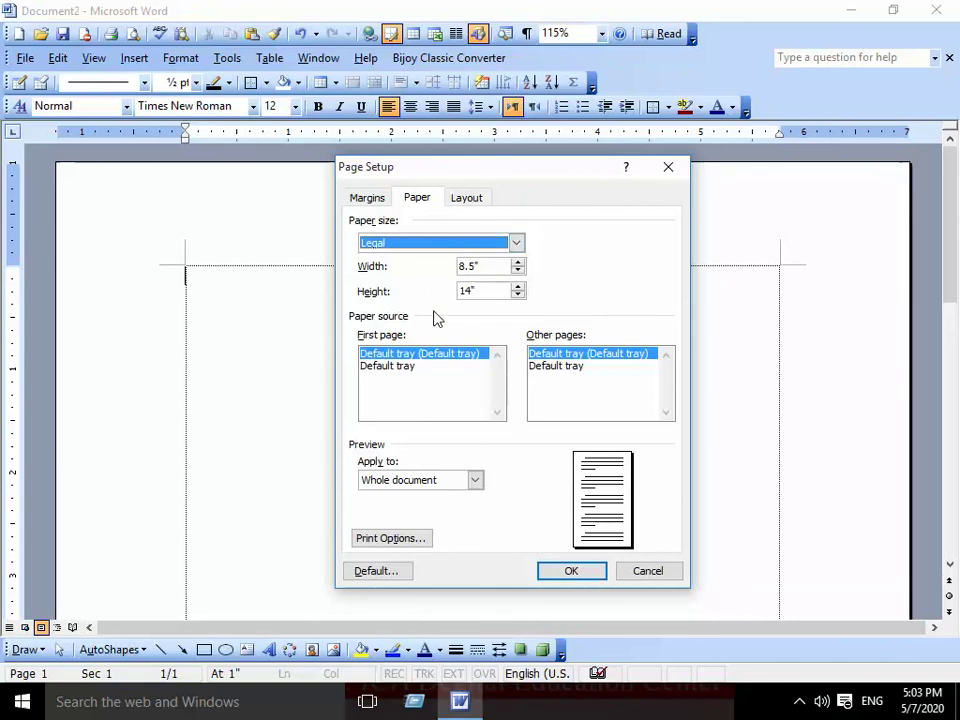
click(574, 574)
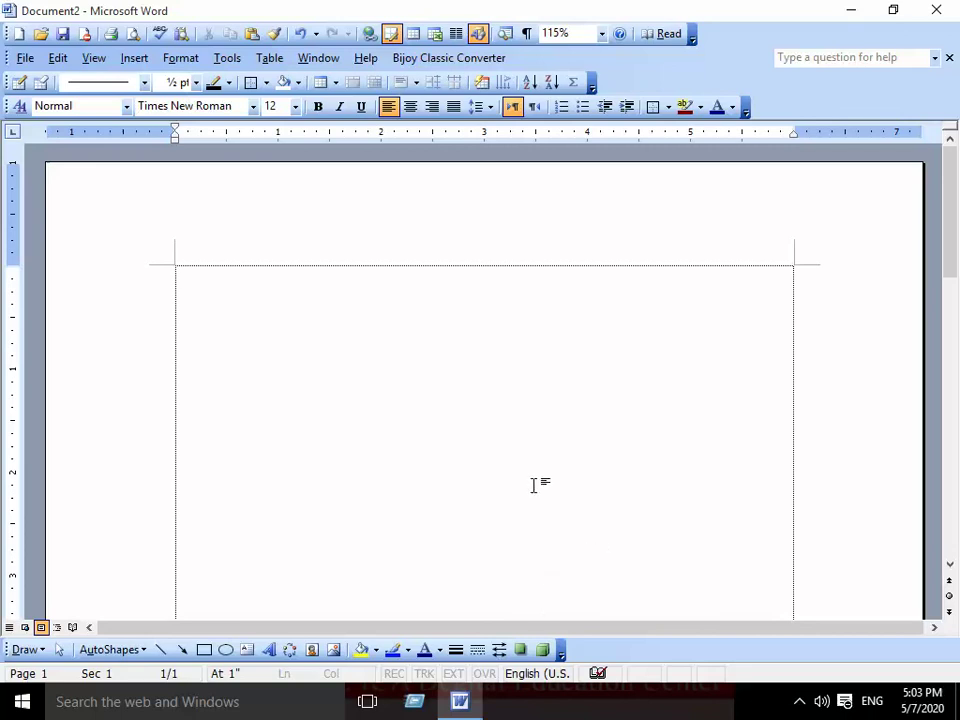
- Set the paper size back to A4 for the whole document in the page setup
click(25, 58)
click(60, 214)
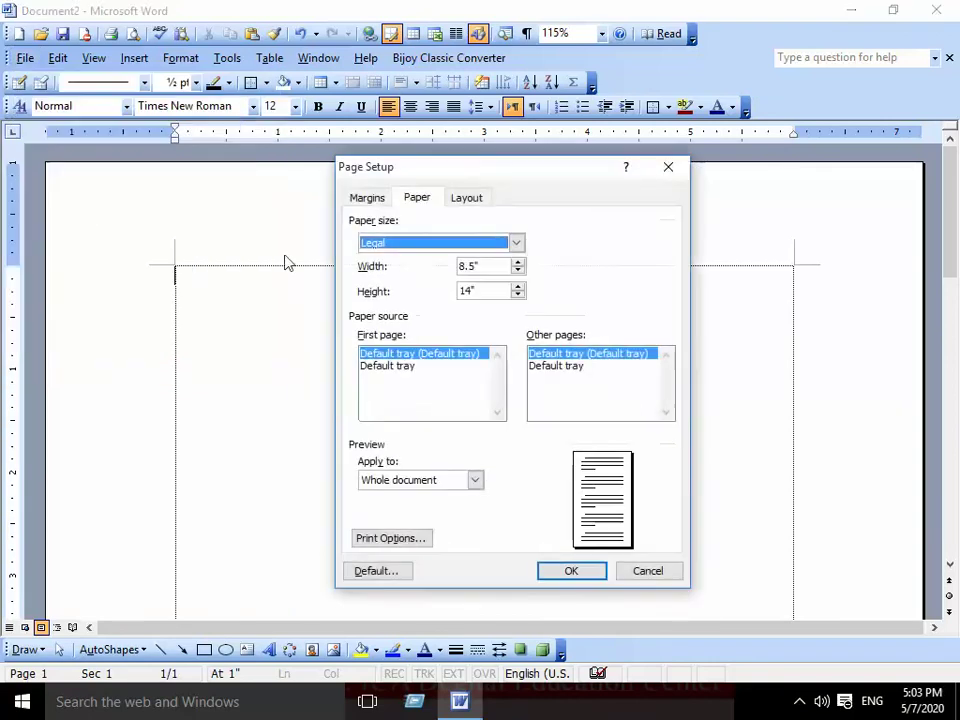
click(372, 199)
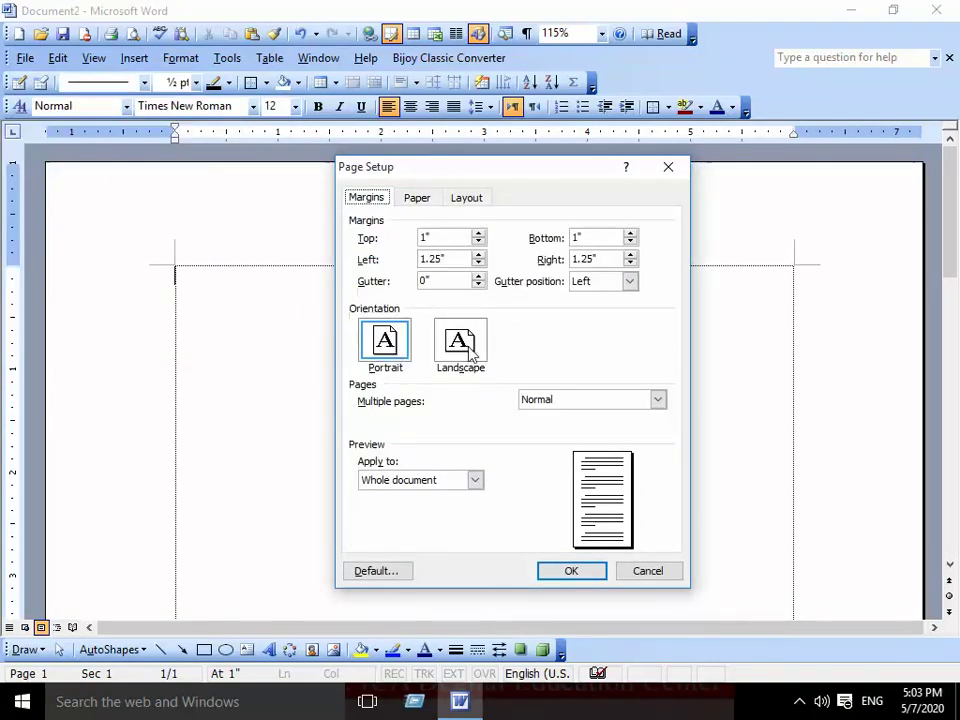
click(420, 199)
click(428, 242)
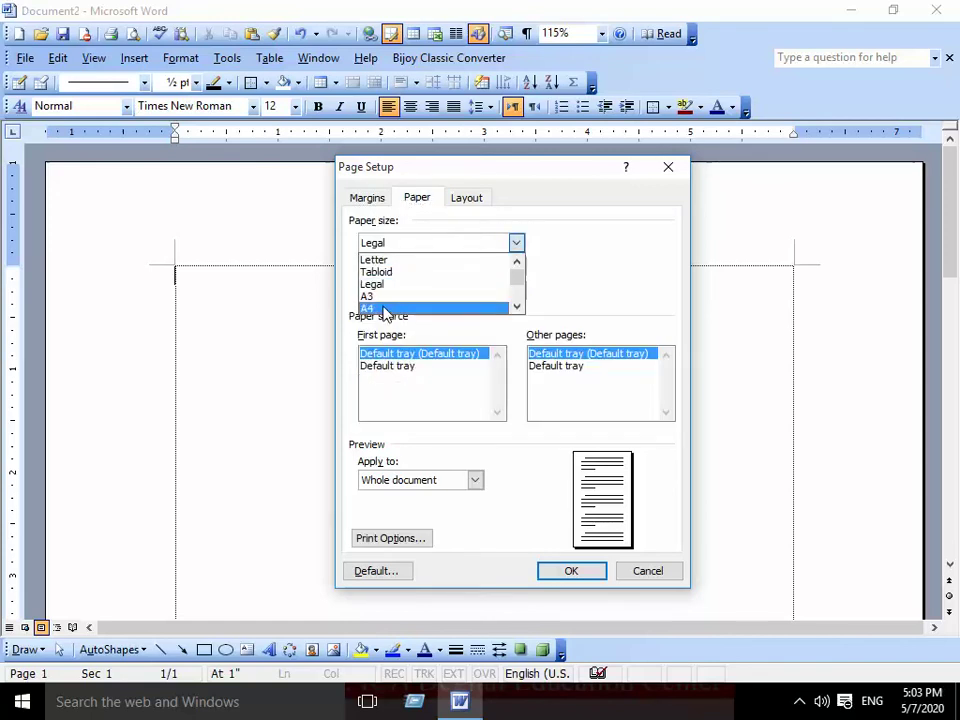
click(383, 309)
click(387, 247)
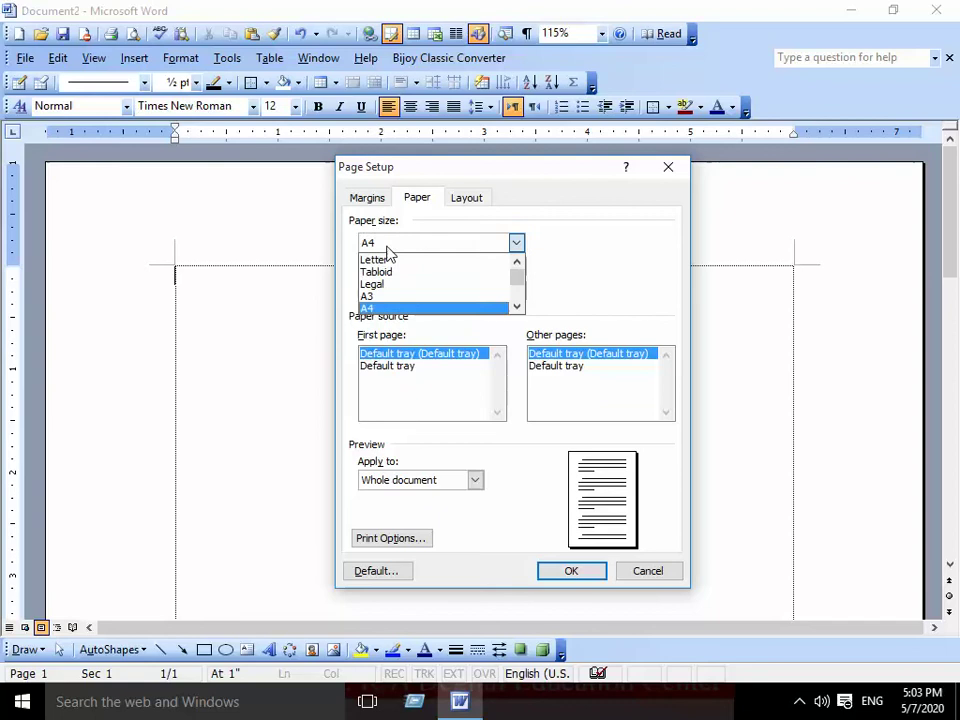
click(387, 309)
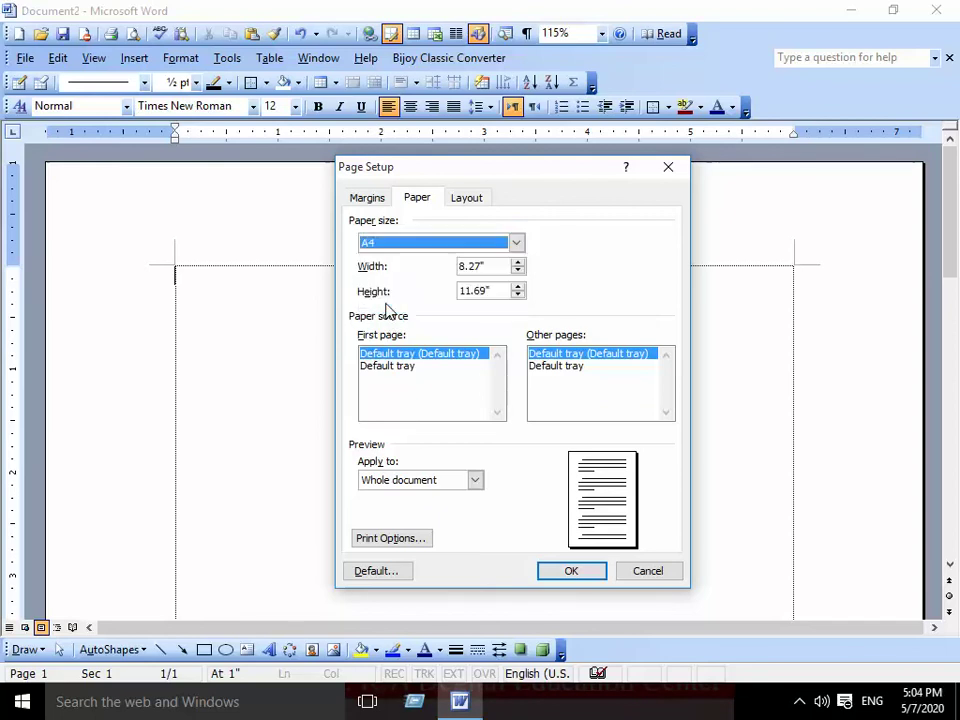
click(572, 574)
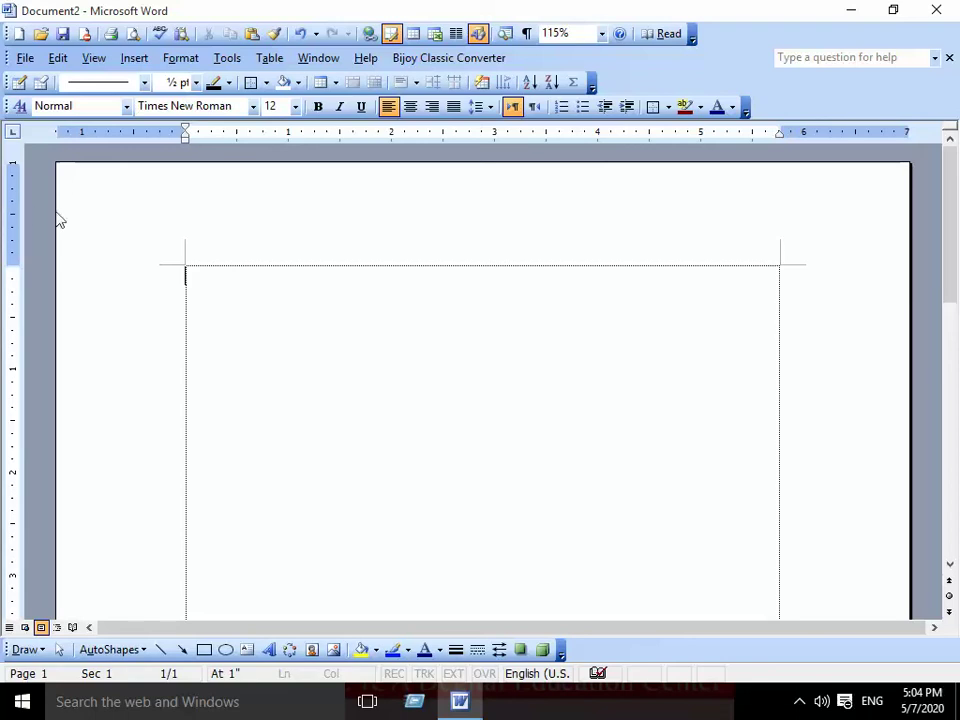
- Exit Word without saving the changes to Document2
click(25, 58)
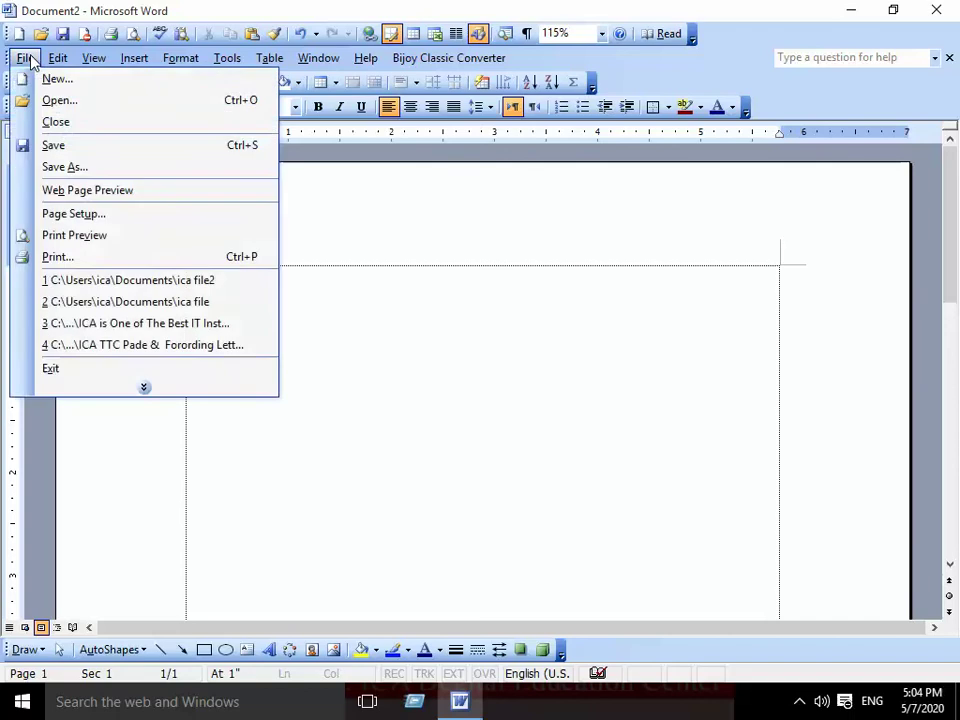
click(50, 369)
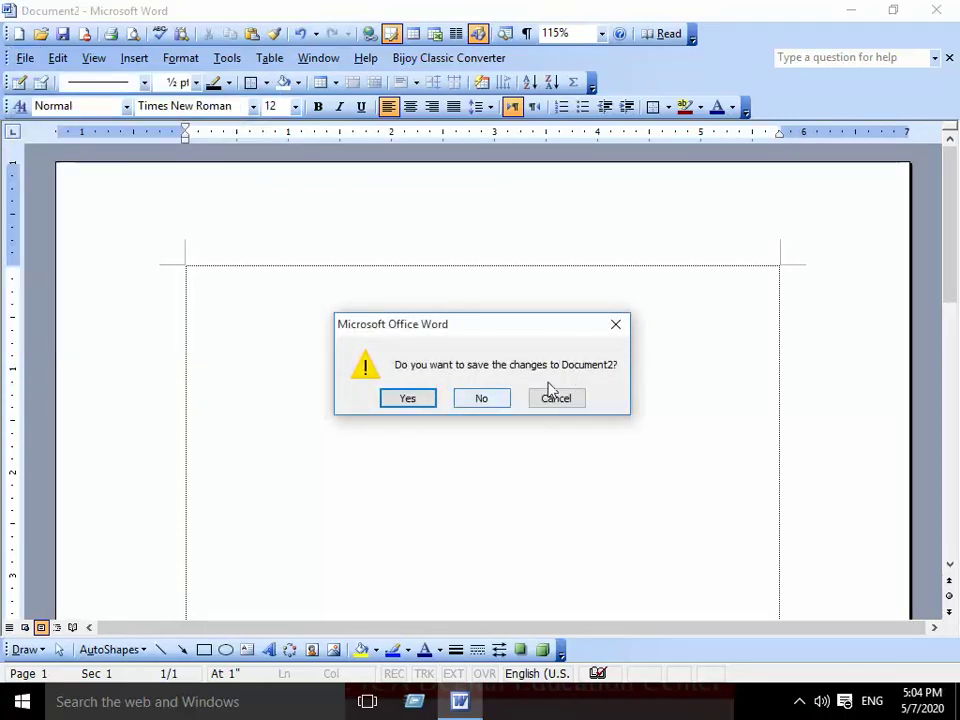
click(481, 398)
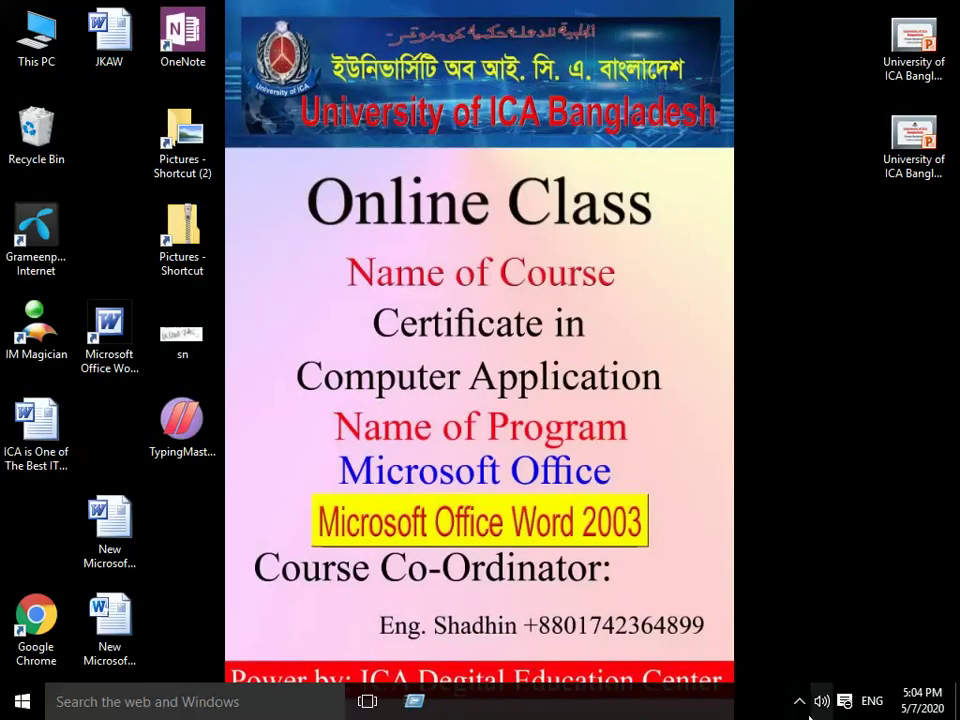